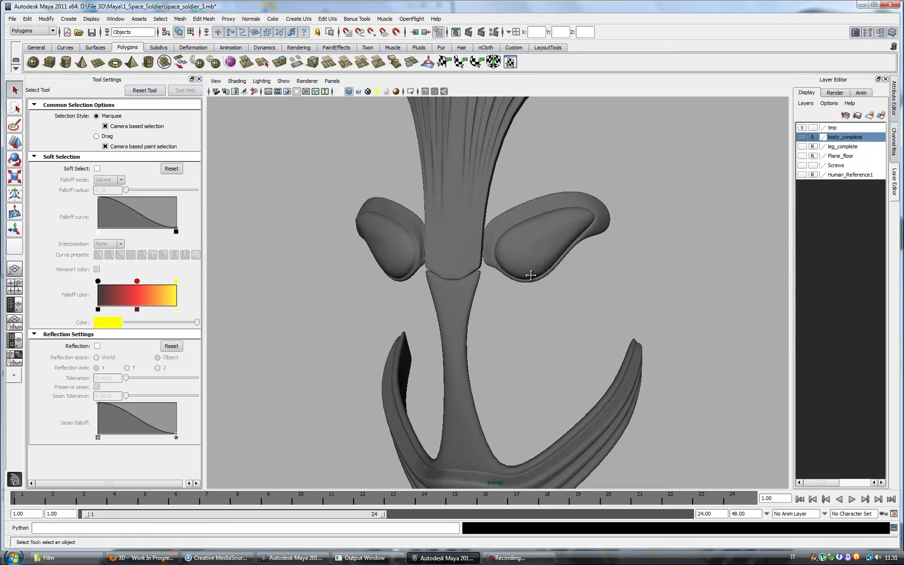
Step: Insert edge loops across the armour strip between the shoulder pads
click(204, 19)
click(221, 101)
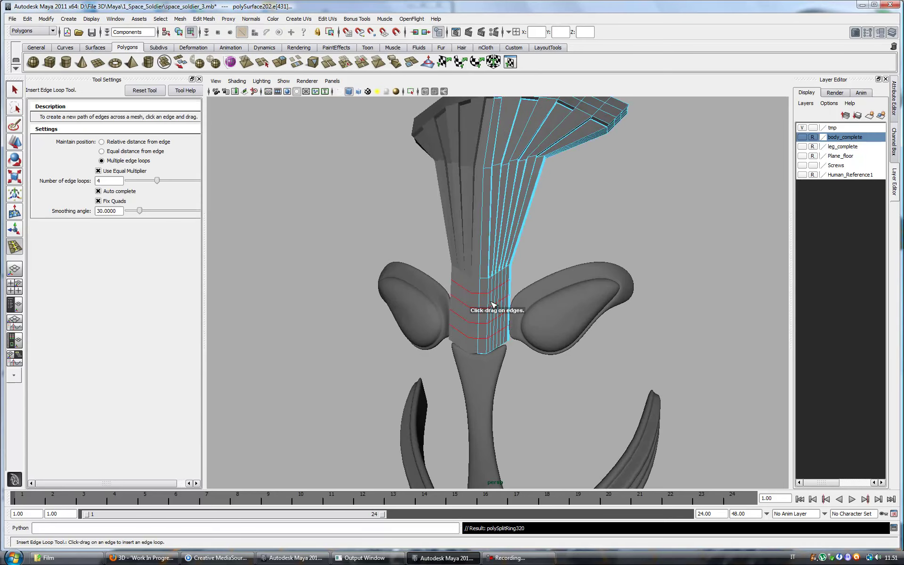
key(q)
scroll(492, 305, up, 2)
Step: Extrude two horizontal face bands and push them into the strip as grooves
scroll(443, 262, up, 2)
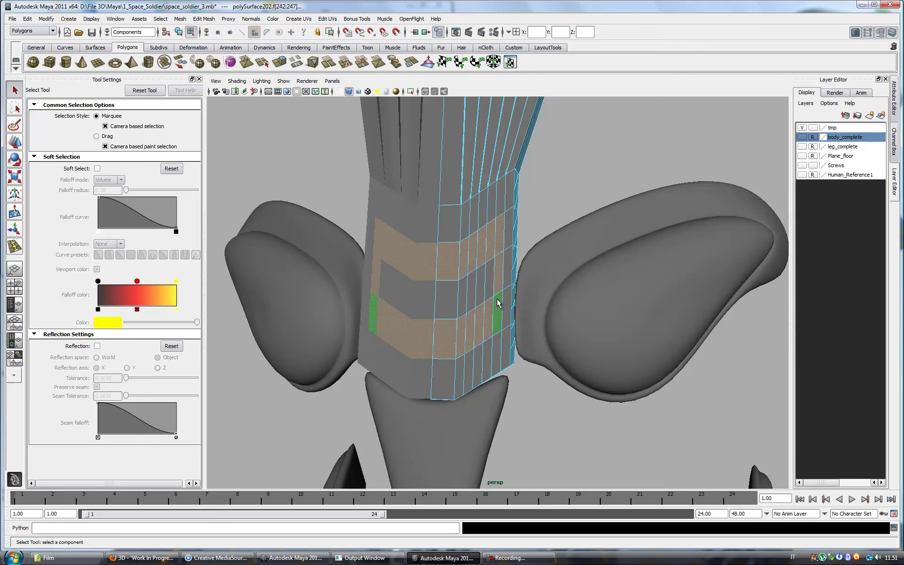
alt+drag(498, 303, 585, 347)
scroll(503, 339, up, 3)
key(ctrl+e)
mouse_move(395, 274)
mouse_down()
mouse_move(377, 272)
mouse_move(611, 319)
mouse_up()
key(q)
key(3)
key(1)
alt+drag(586, 436, 518, 329)
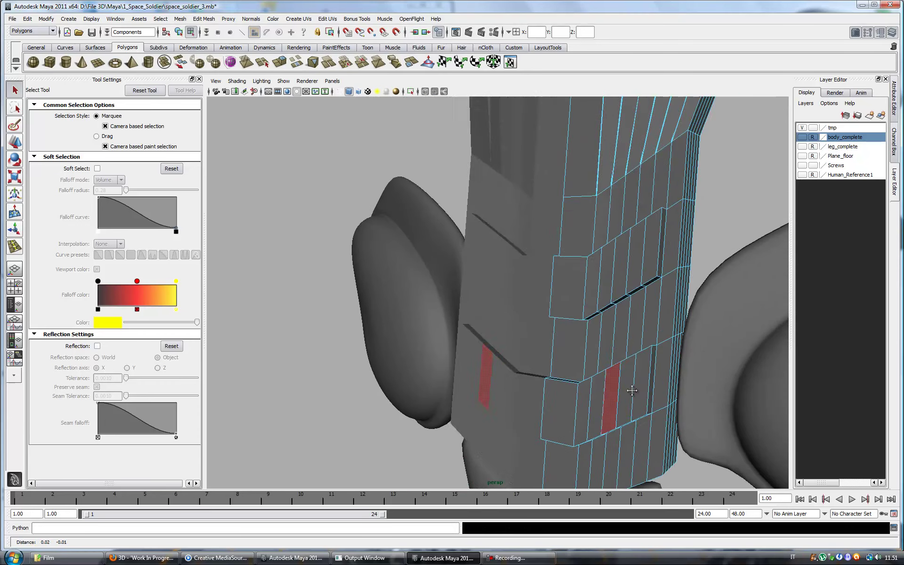
Step: Merge the loose and corner vertices at the groove ends with Merge Vertex Tool
click(204, 19)
click(239, 247)
mouse_move(471, 283)
alt+mouse_down()
mouse_move(551, 297)
mouse_move(589, 165)
alt+mouse_up()
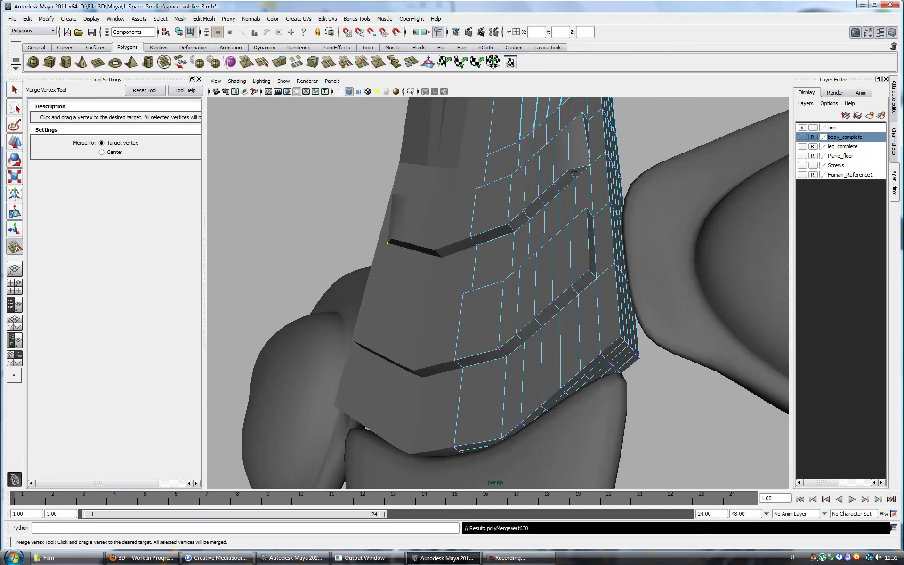
mouse_move(523, 222)
alt+mouse_down()
mouse_move(528, 236)
mouse_move(520, 185)
alt+mouse_up()
drag(519, 184, 524, 193)
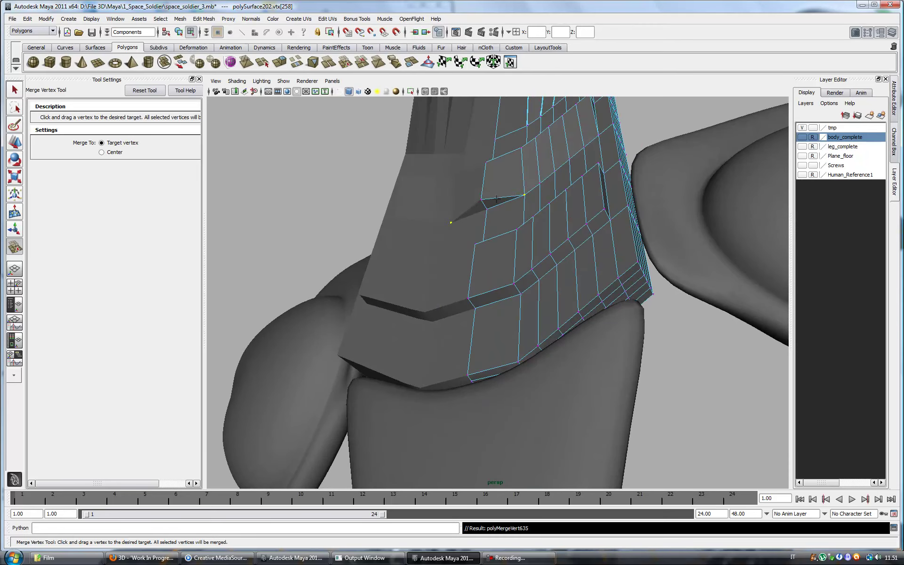
key(q)
mouse_move(604, 209)
alt+mouse_down()
mouse_move(620, 234)
mouse_move(581, 284)
alt+mouse_up()
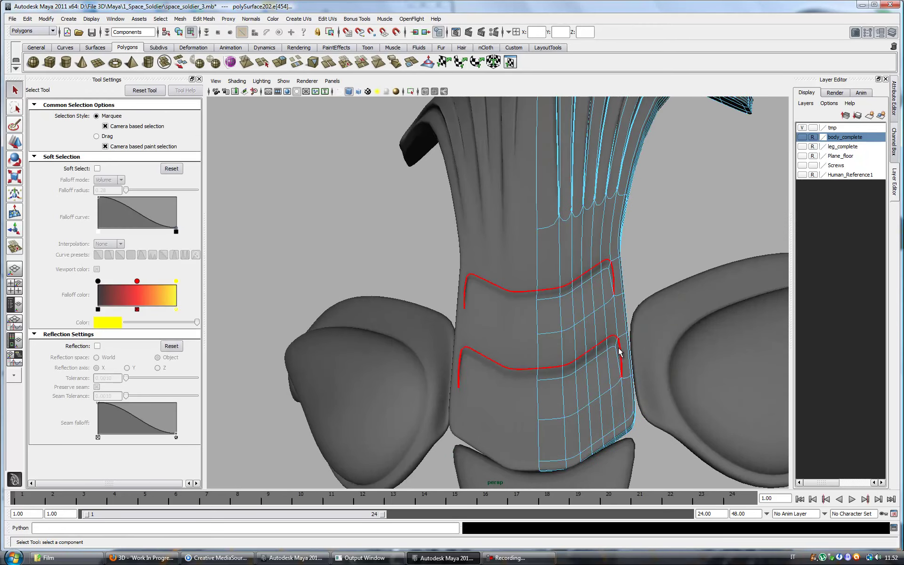
Step: Select the groove edges and crease them sharp
click(197, 22)
key(q)
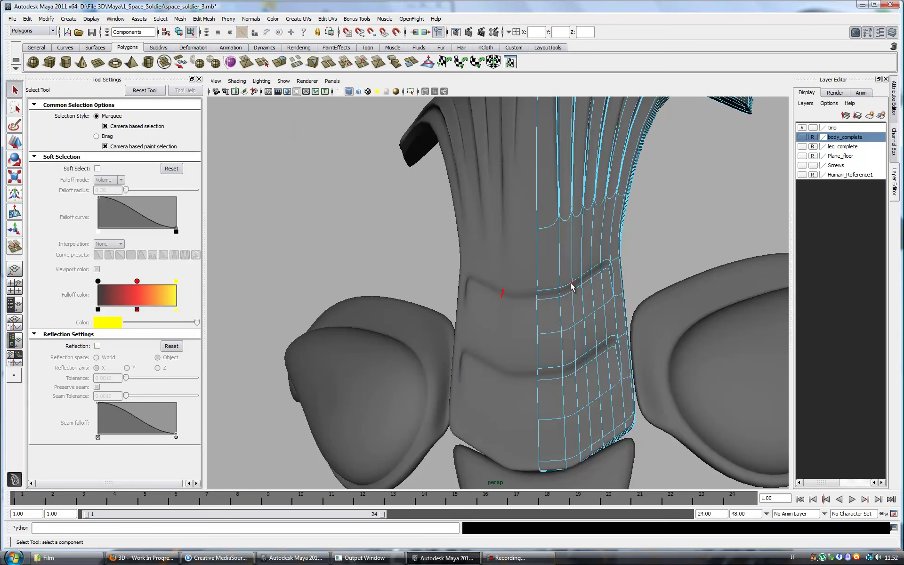
click(201, 22)
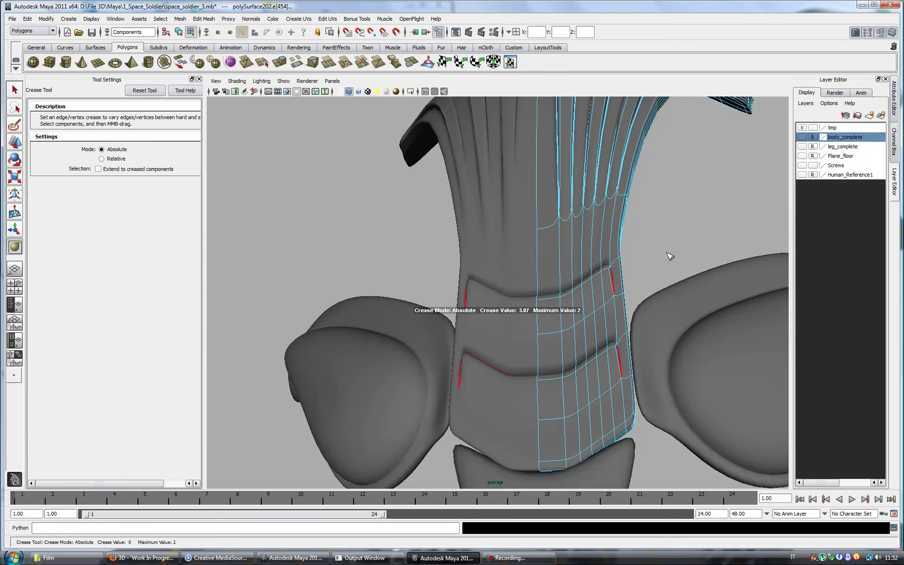
scroll(574, 268, down, 10)
scroll(655, 326, up, 3)
key(q)
Step: Crease the short groove edge after deselecting the long one
alt+middle_drag(655, 326, 473, 330)
key(f)
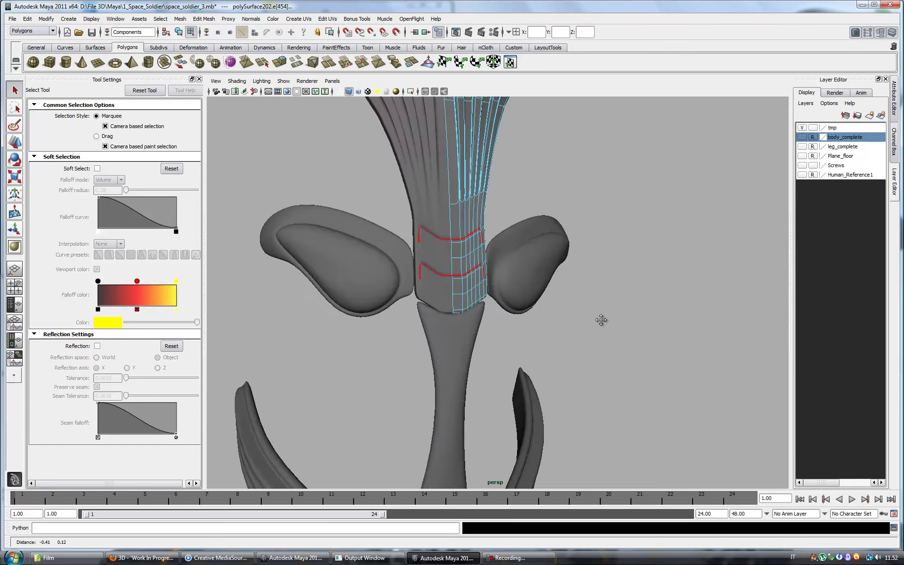
ctrl+click(539, 331)
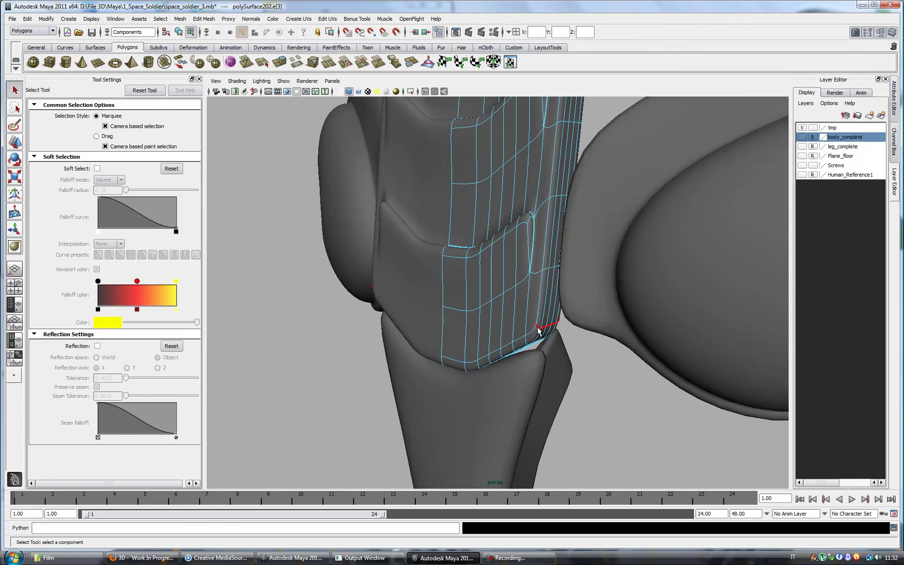
click(15, 245)
key(q)
Step: Crease the plate's bottom edge and the rounded shoulder pad rim
alt+drag(377, 415, 417, 312)
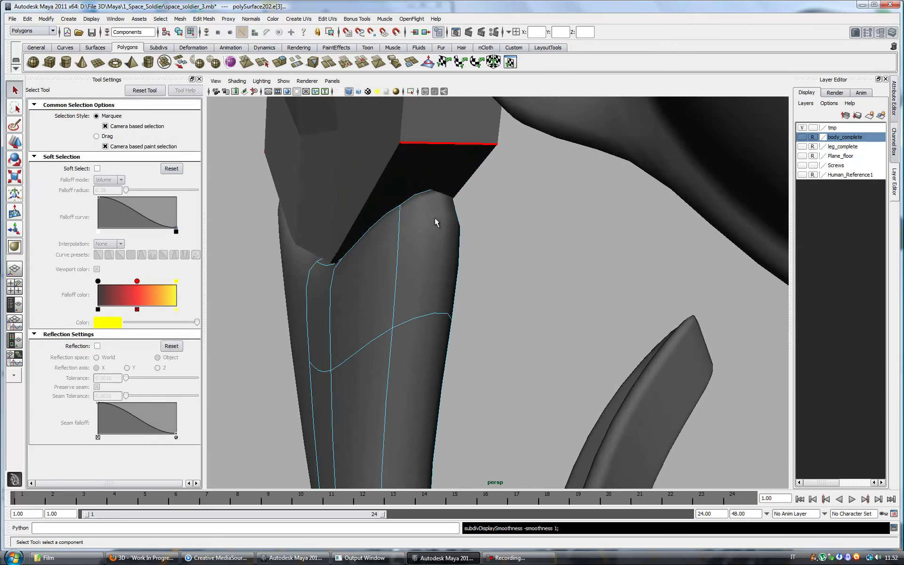
mouse_move(432, 240)
alt+mouse_down()
mouse_move(419, 312)
mouse_move(504, 362)
alt+mouse_up()
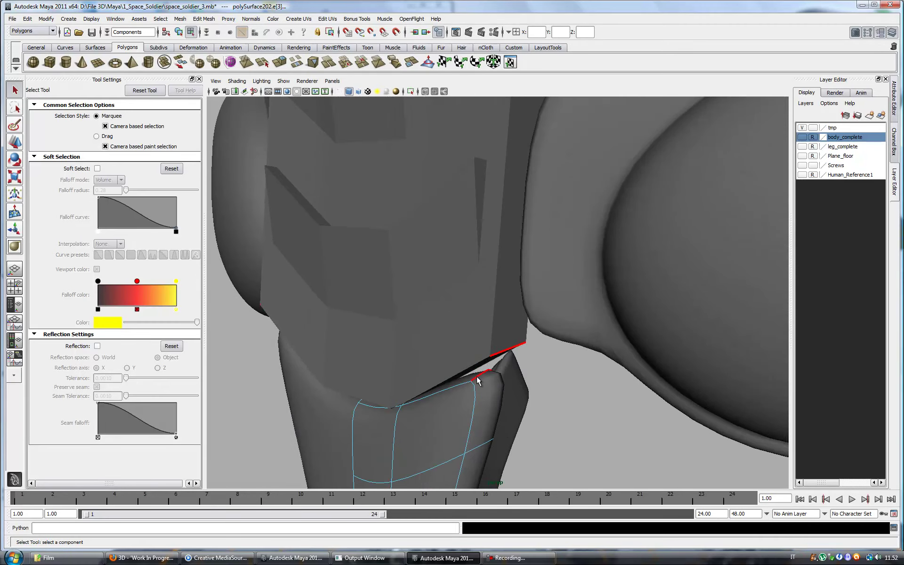
shift+right_drag(505, 363, 470, 357)
middle_drag(471, 358, 500, 253)
mouse_move(560, 289)
alt+mouse_down()
mouse_move(507, 298)
mouse_move(566, 297)
mouse_move(523, 356)
mouse_move(535, 256)
alt+mouse_up()
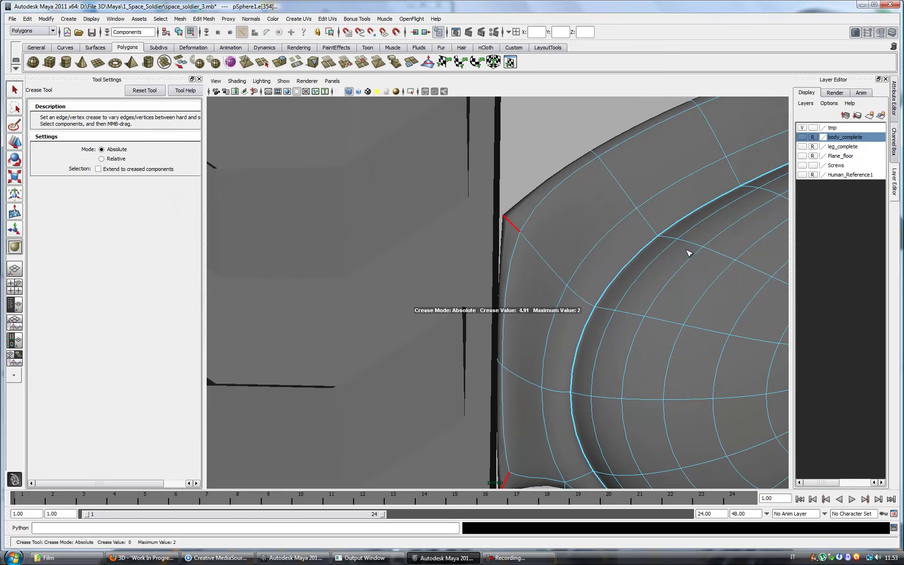
scroll(476, 254, down, 5)
key(q)
Step: Select the wraparound neck guard for component editing and show the reference head layer
alt+drag(499, 352, 467, 374)
key(F8)
click(532, 281)
mouse_move(532, 281)
alt+mouse_down()
mouse_move(569, 297)
mouse_move(589, 339)
mouse_move(587, 287)
alt+mouse_up()
key(F8)
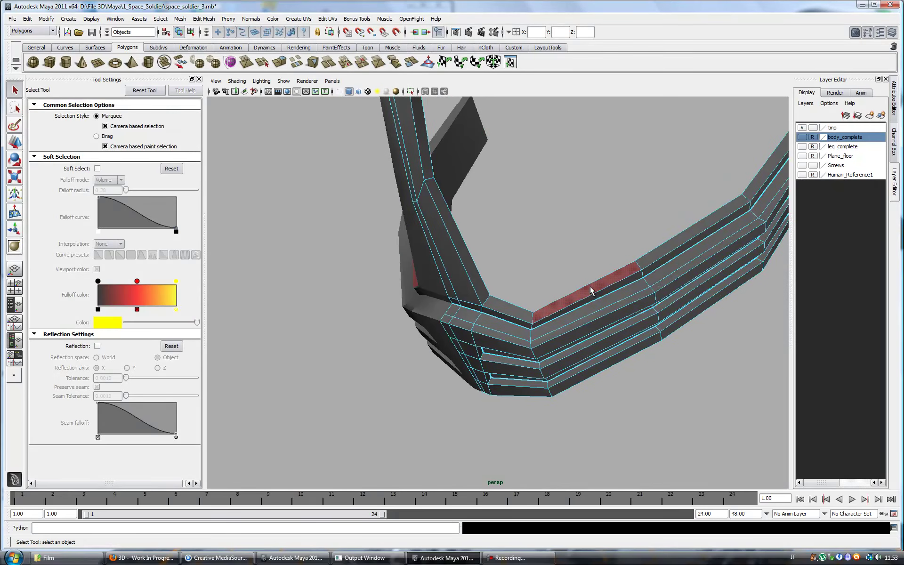
alt+drag(643, 248, 706, 207)
click(801, 175)
Step: Inspect the face mask and chin armour, undoing a trial move
key(t)
alt+drag(626, 245, 594, 119)
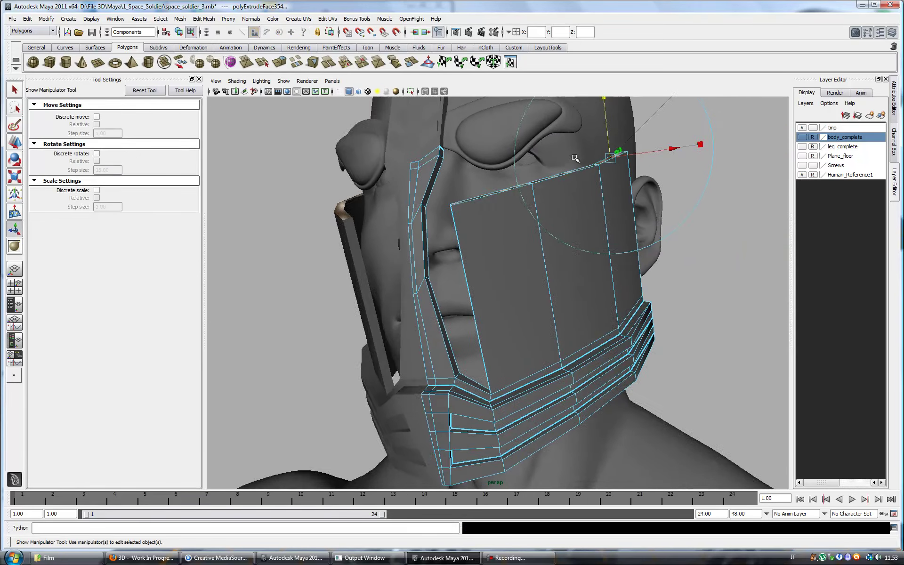
mouse_move(573, 234)
alt+mouse_down()
mouse_move(475, 404)
mouse_move(546, 289)
mouse_move(504, 268)
alt+mouse_up()
key(w)
mouse_move(461, 150)
alt+mouse_down()
mouse_move(551, 287)
mouse_move(546, 260)
mouse_move(581, 254)
mouse_move(565, 264)
mouse_move(598, 290)
mouse_move(560, 276)
mouse_move(535, 292)
alt+mouse_up()
key(ctrl+z)
key(w)
alt+drag(503, 249, 588, 260)
alt+drag(572, 197, 535, 258)
Step: Insert horizontal edge loops across the face mask
click(204, 18)
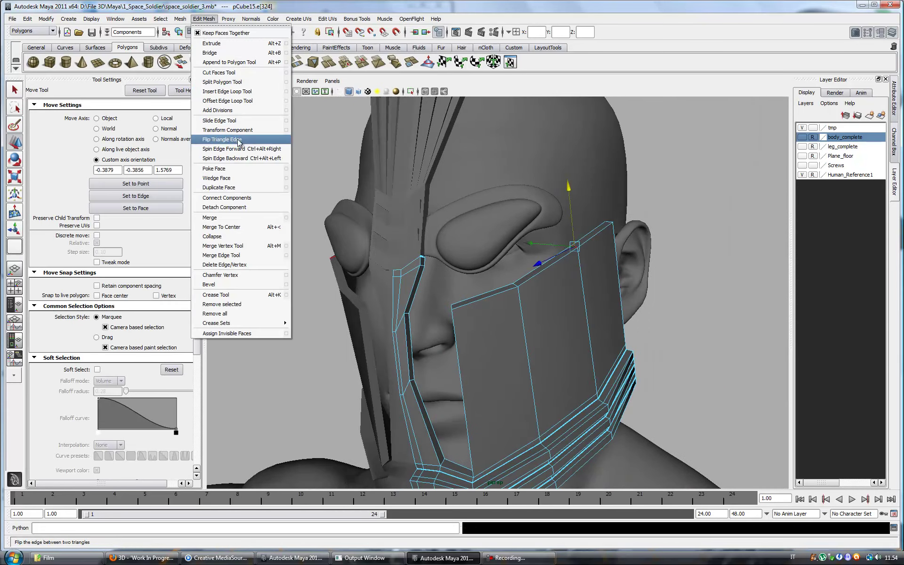
click(235, 92)
mouse_move(485, 307)
alt+mouse_down()
mouse_move(538, 357)
mouse_move(520, 365)
mouse_move(539, 366)
mouse_move(470, 333)
mouse_move(480, 355)
mouse_move(499, 358)
mouse_move(468, 349)
alt+mouse_up()
Step: Select the upper mask faces with the move axis aligned to the mask's top edge
right_click(488, 342)
click(495, 362)
click(510, 363)
key(w)
click(136, 195)
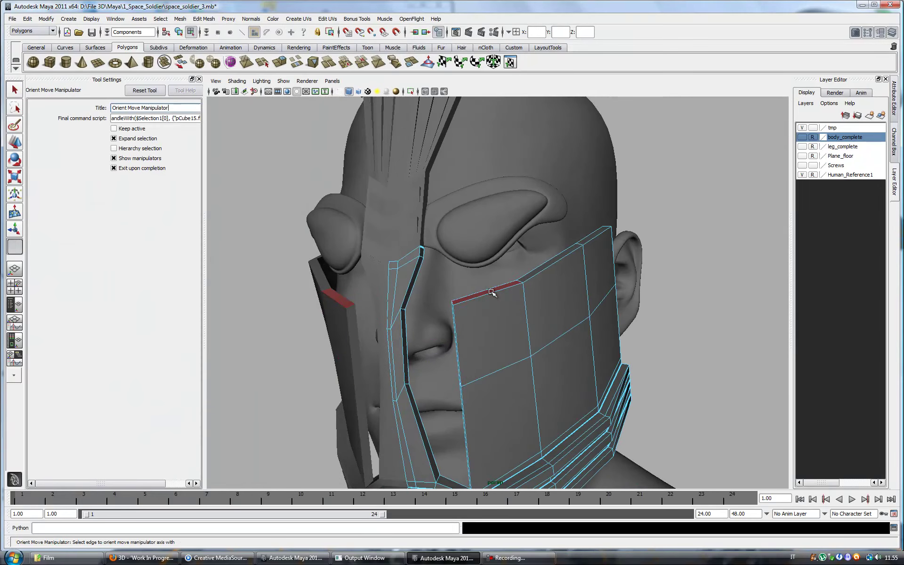
click(490, 292)
mouse_move(491, 292)
alt+mouse_down()
mouse_move(513, 360)
mouse_move(532, 382)
mouse_move(557, 375)
mouse_move(519, 352)
mouse_move(538, 346)
mouse_move(518, 330)
mouse_move(536, 325)
mouse_move(499, 309)
alt+mouse_up()
key(F11)
mouse_move(574, 277)
mouse_down()
mouse_move(511, 367)
mouse_move(475, 372)
mouse_move(490, 365)
mouse_up()
Step: Insert edge loops across the mask and extrude rows of faces for the vent slots
click(204, 19)
click(221, 164)
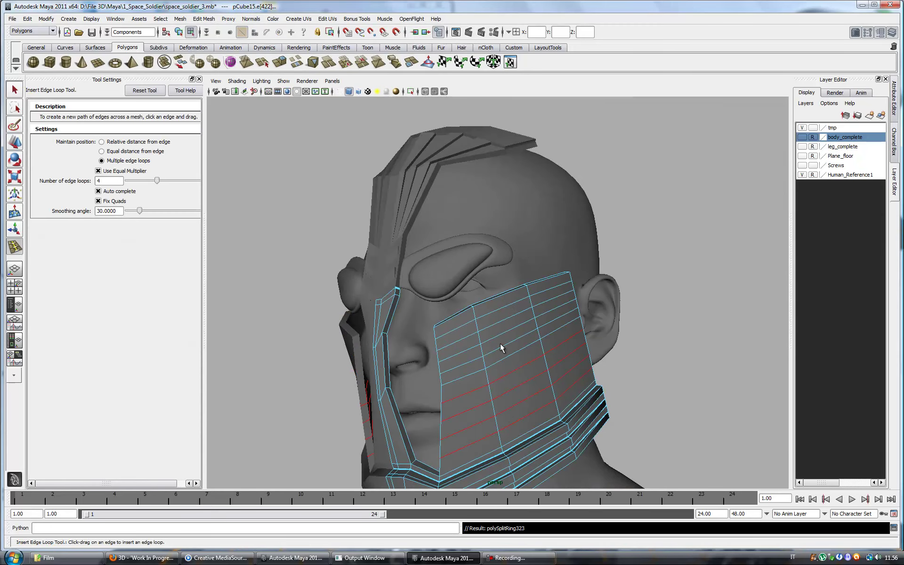
key(q)
mouse_move(500, 392)
alt+mouse_down()
mouse_move(537, 363)
mouse_move(490, 363)
mouse_move(521, 364)
mouse_move(571, 317)
mouse_move(521, 323)
mouse_move(555, 330)
alt+mouse_up()
key(ctrl+e)
key(q)
Step: Merge a slot-end vertex into its neighbour with Merge Vertex Tool
click(203, 19)
click(223, 246)
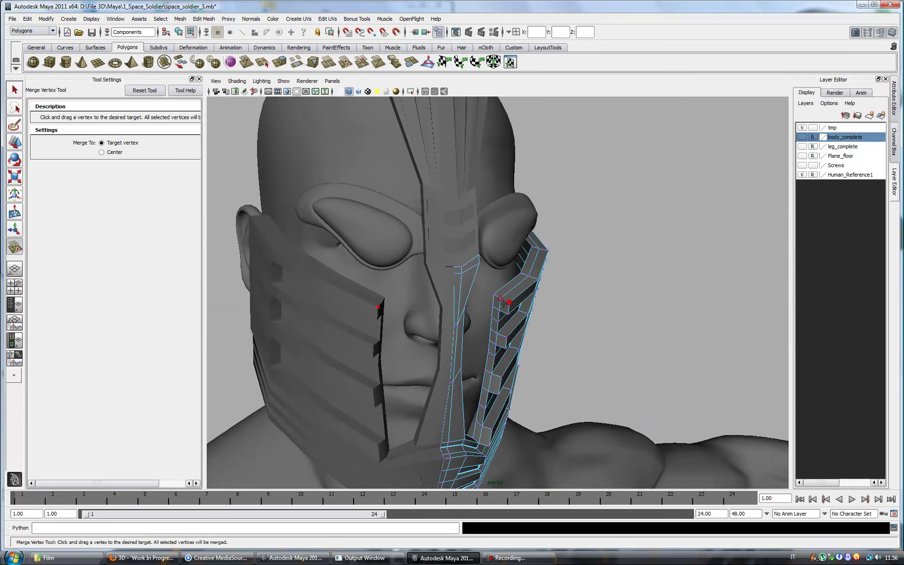
alt+drag(506, 354, 489, 345)
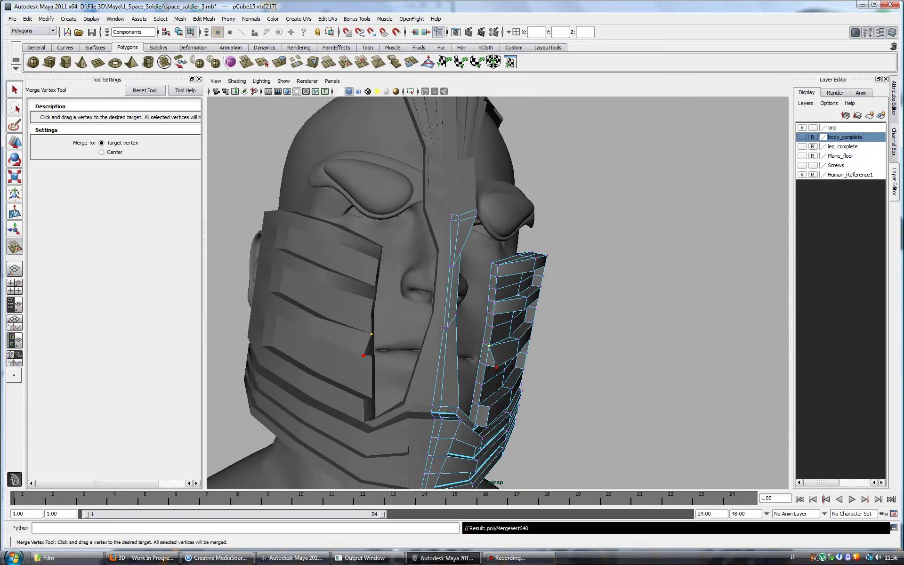
key(q)
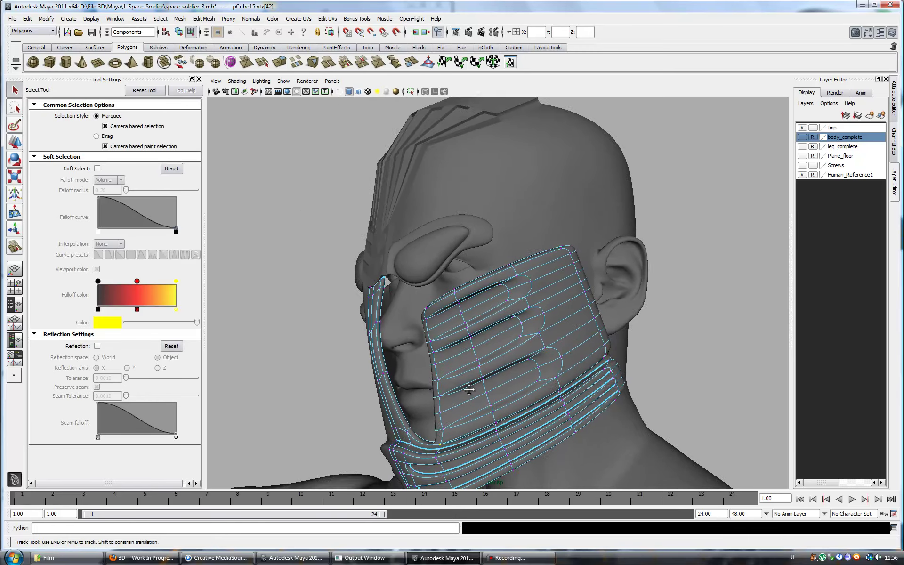
alt+drag(480, 395, 518, 312)
Step: Add a vertical edge loop and paired loops beside the vent slots
click(204, 19)
click(221, 86)
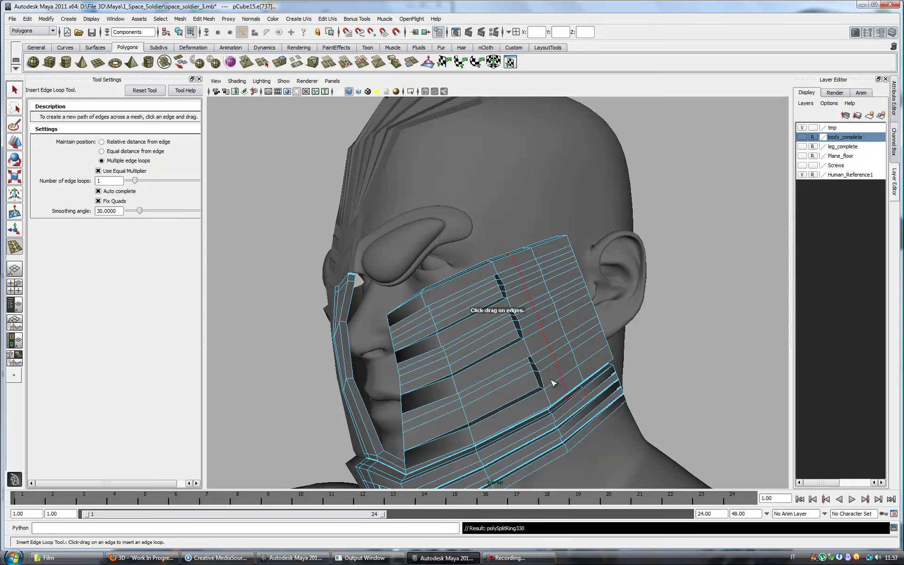
alt+drag(541, 382, 528, 272)
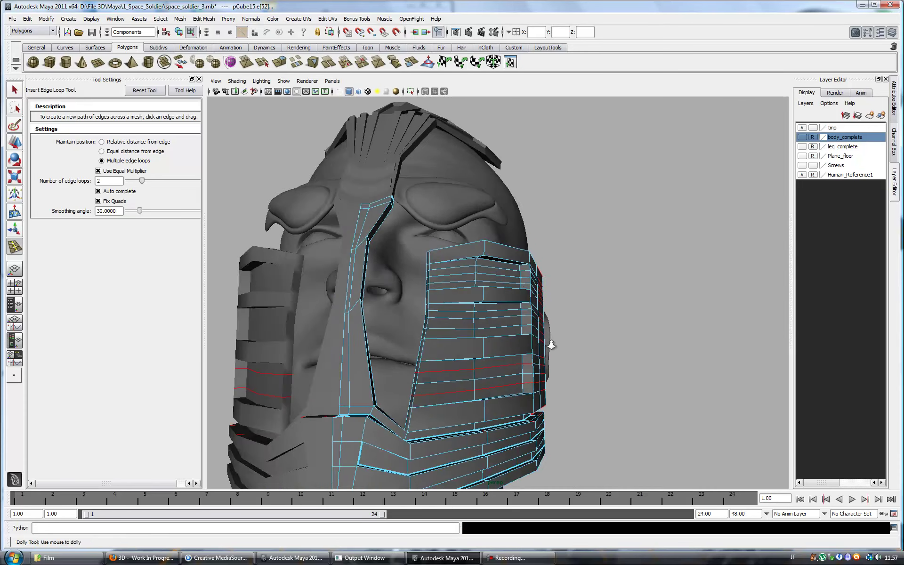
alt+drag(537, 389, 529, 310)
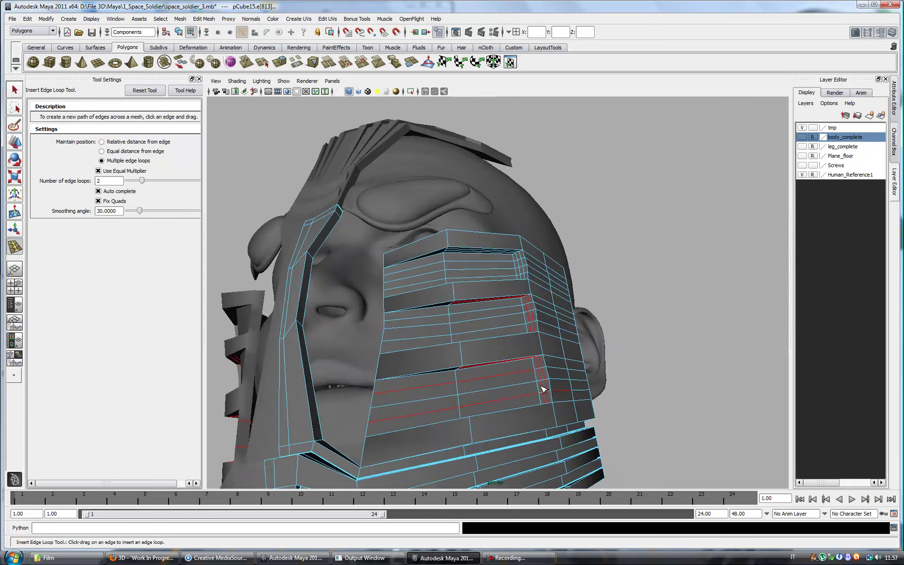
key(q)
Step: Select a face at a slot end for moving
right_drag(529, 269, 520, 254)
click(532, 273)
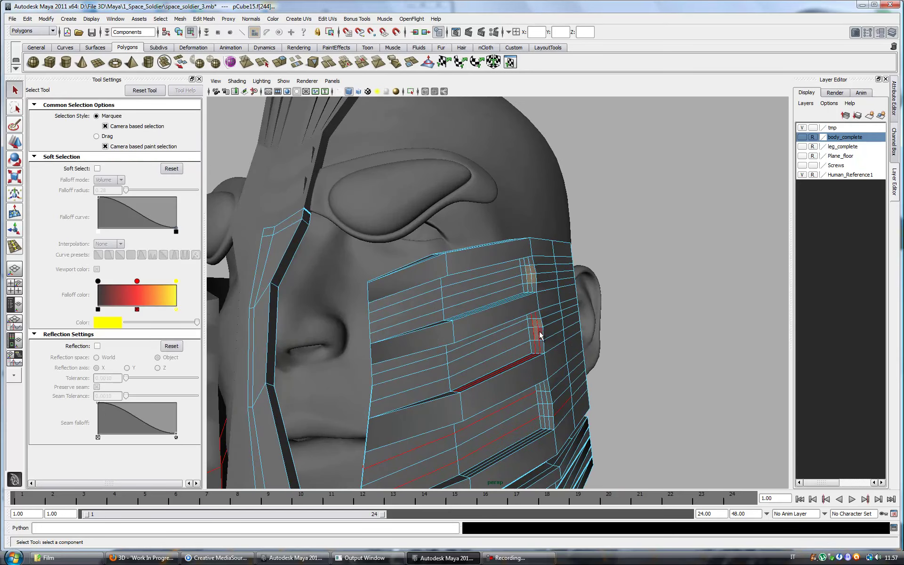
click(15, 142)
Step: Inspect the mask from below and the front side, previewing it smoothed
mouse_move(517, 283)
alt+mouse_down()
mouse_move(611, 346)
mouse_move(500, 270)
alt+mouse_up()
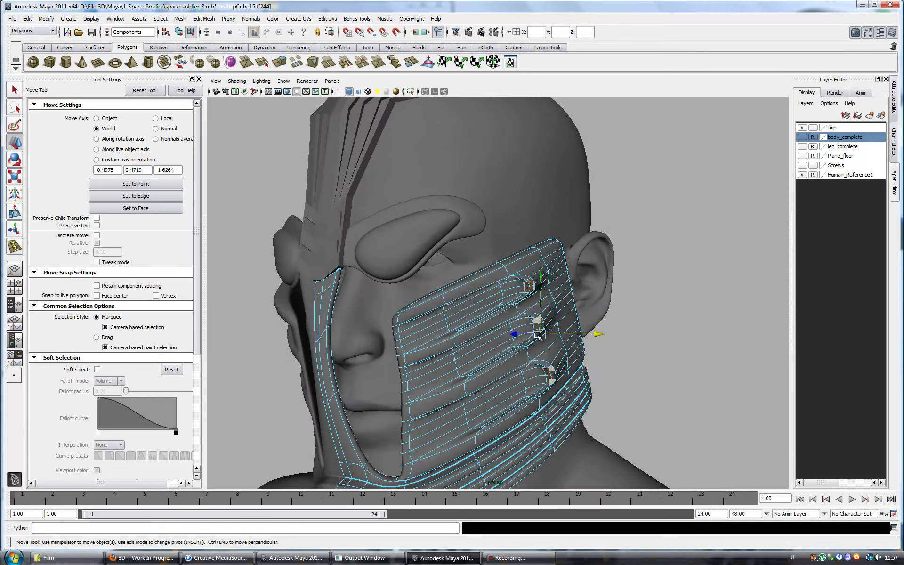
right_drag(500, 270, 499, 254)
click(513, 251)
mouse_move(513, 252)
alt+mouse_down()
mouse_move(510, 295)
mouse_move(483, 311)
alt+mouse_up()
key(3)
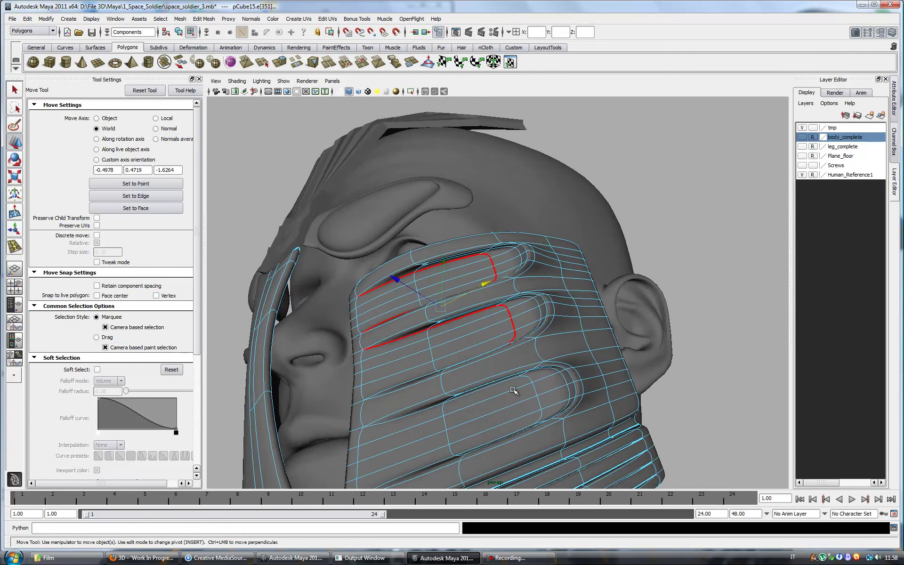
alt+drag(513, 393, 471, 329)
click(295, 299)
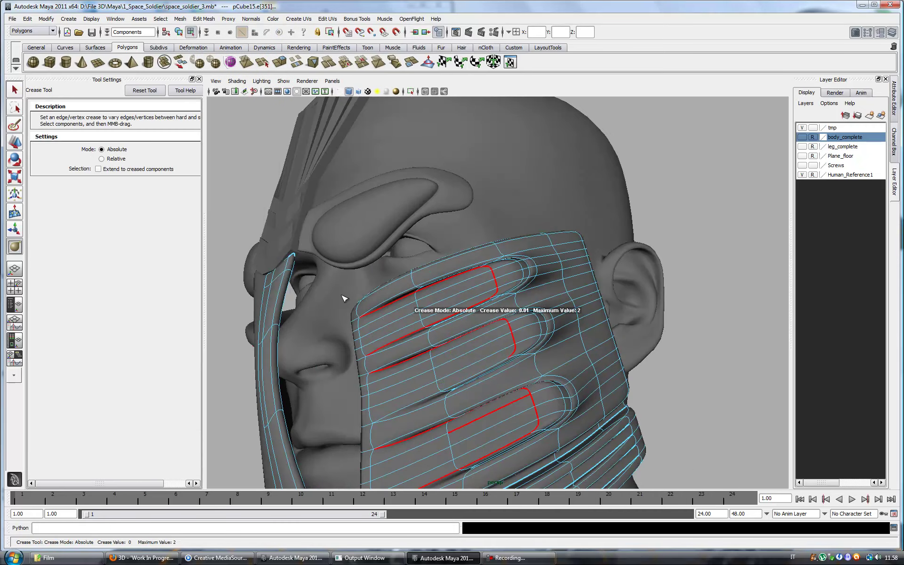
key(1)
alt+drag(295, 300, 573, 295)
Step: Extrude the slot-end faces twice to form vent sockets
right_drag(573, 296, 538, 293)
key(q)
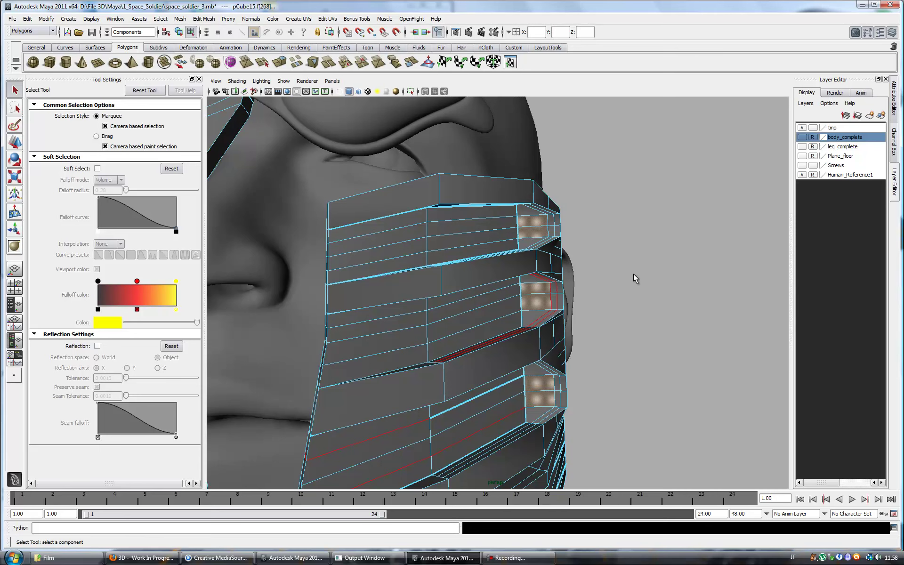
key(ctrl+e)
mouse_move(553, 394)
alt+mouse_down()
mouse_move(522, 413)
mouse_move(544, 414)
mouse_move(552, 366)
alt+mouse_up()
key(ctrl+e)
alt+right_drag(552, 366, 553, 406)
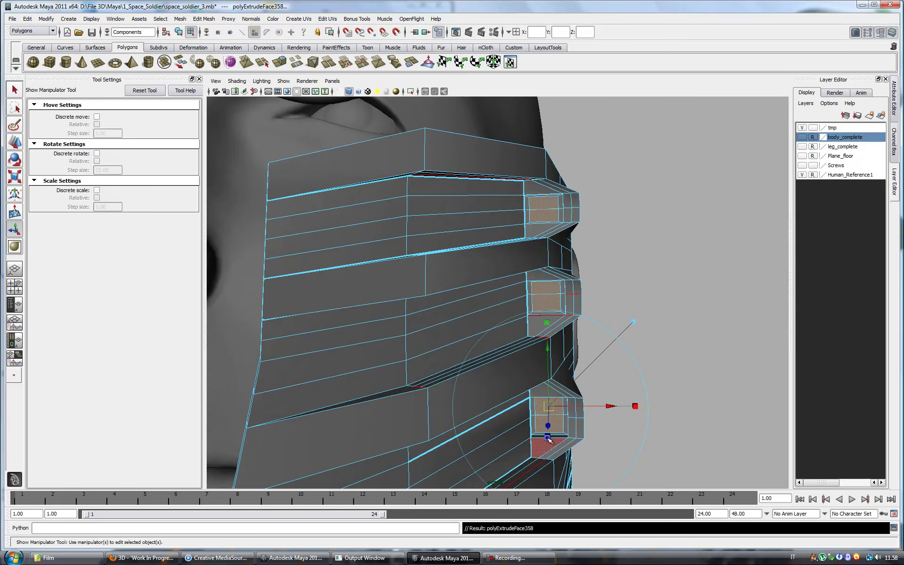
Step: Raise a selected socket edge upward with the Move Tool
key(F10)
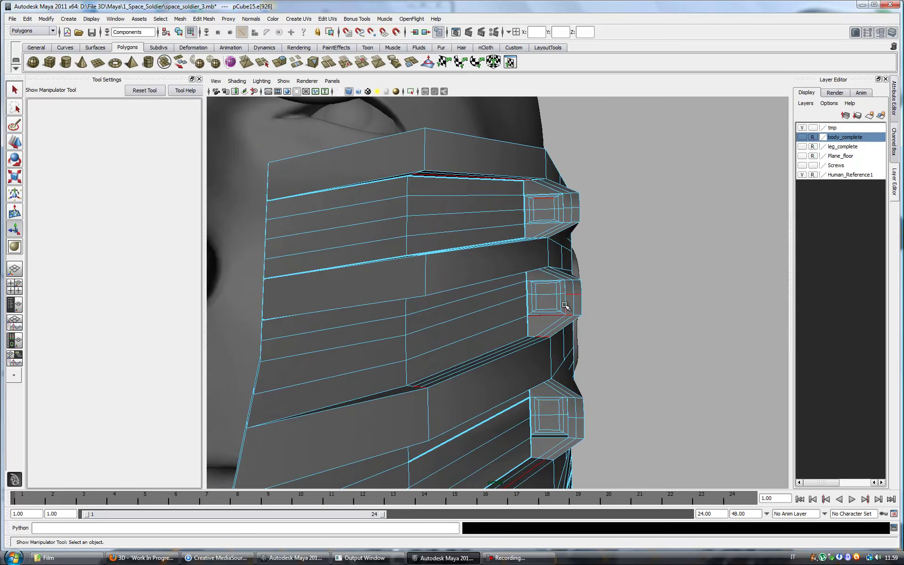
key(w)
drag(546, 301, 546, 247)
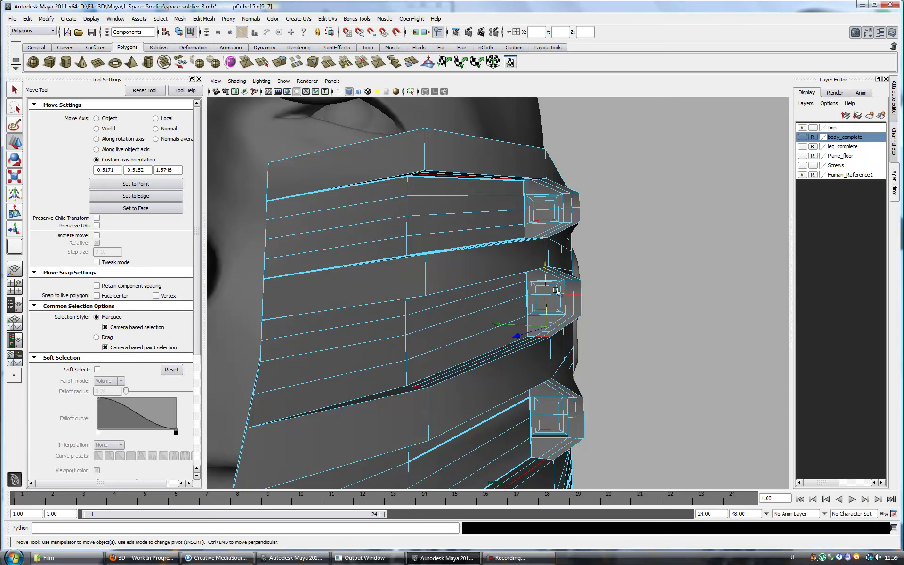
alt+drag(529, 313, 516, 170)
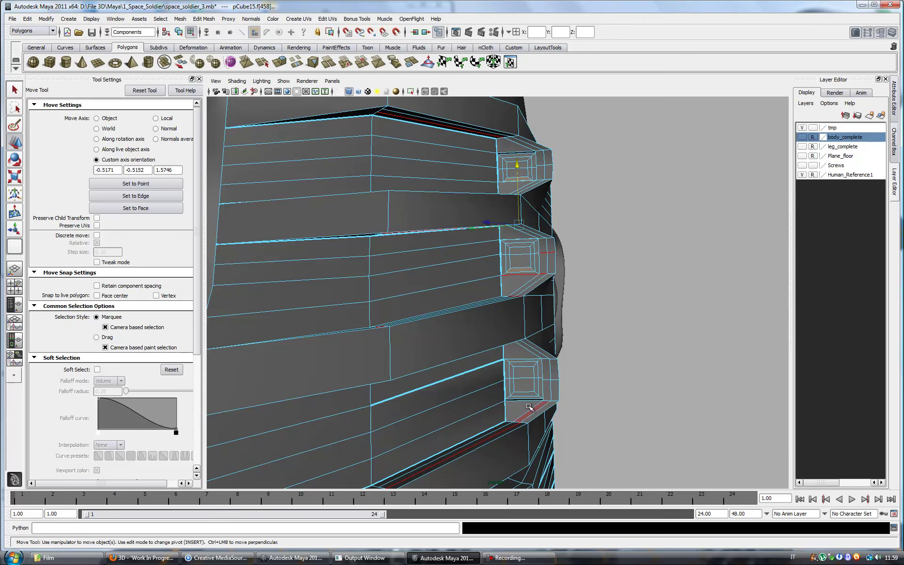
Step: Extrude the vent faces once more and check the rounded sockets in smooth preview
key(q)
scroll(520, 225, down, 5)
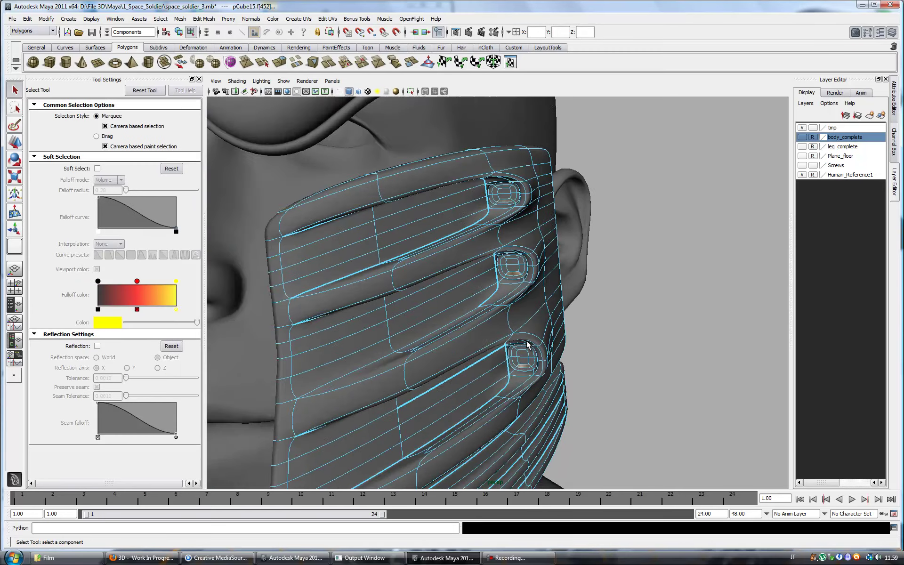
scroll(541, 198, up, 4)
scroll(551, 183, up, 2)
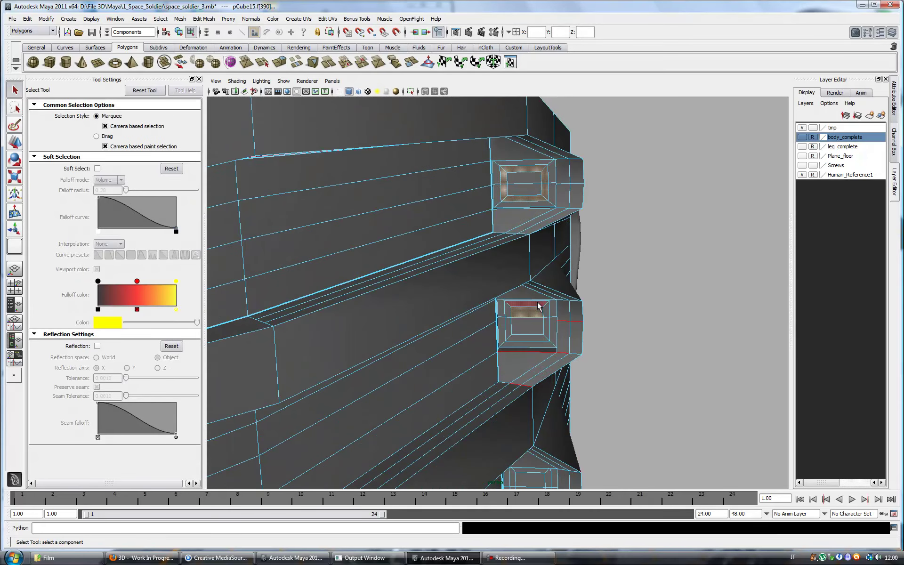
scroll(559, 436, up, 2)
key(ctrl+e)
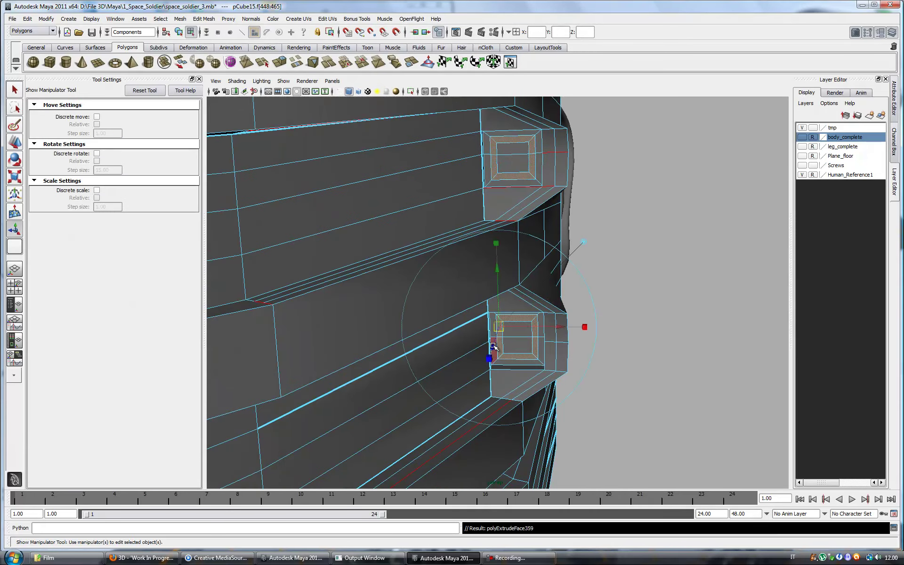
key(q)
key(3)
scroll(499, 368, up, 3)
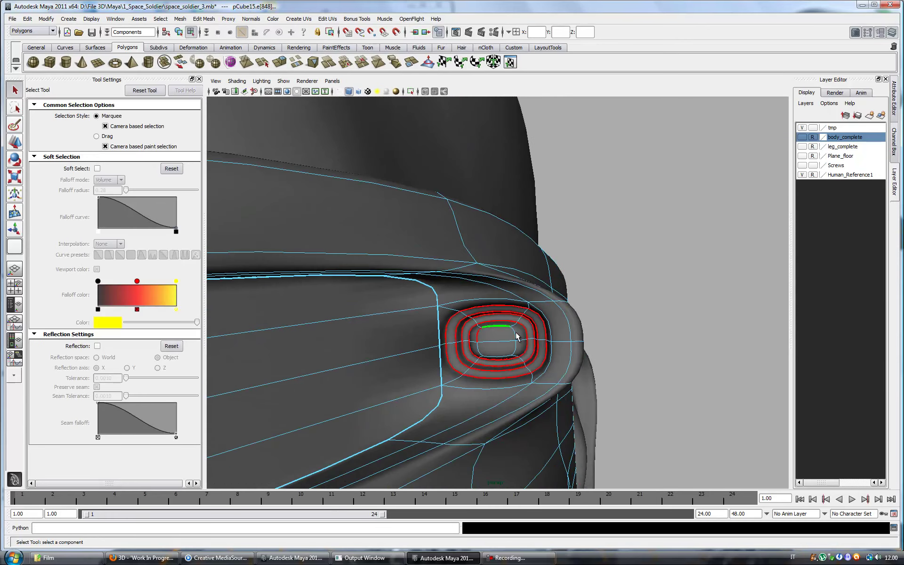
scroll(518, 321, down, 3)
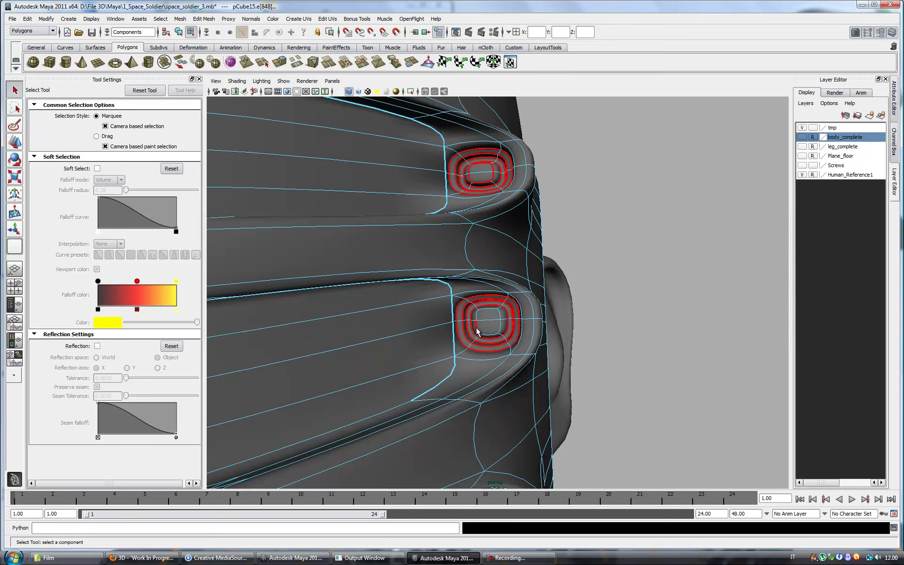
scroll(496, 397, up, 2)
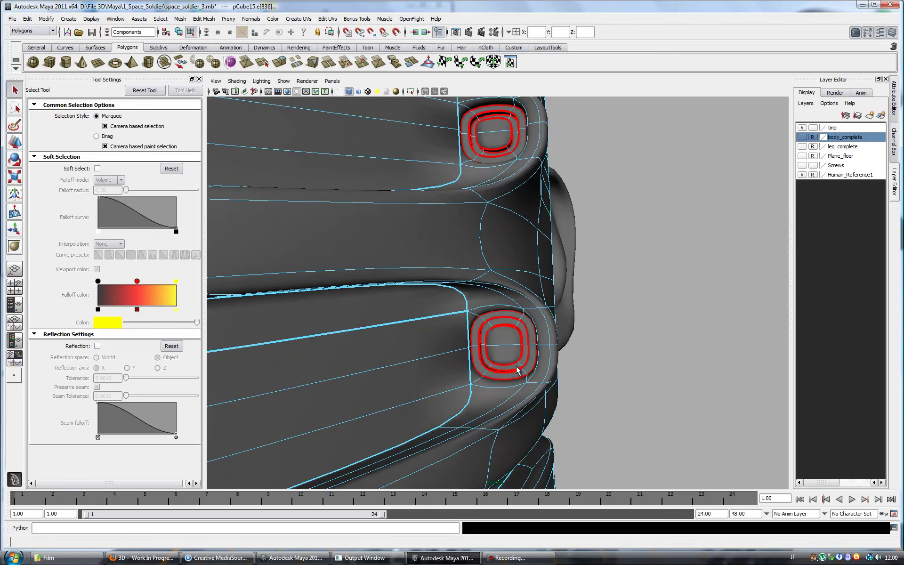
scroll(499, 330, down, 5)
Step: Select the mask and pick a face on its side
key(F8)
mouse_move(731, 327)
alt+mouse_down()
mouse_move(586, 345)
mouse_move(548, 369)
alt+mouse_up()
click(549, 369)
key(F11)
click(495, 295)
alt+drag(510, 296, 550, 296)
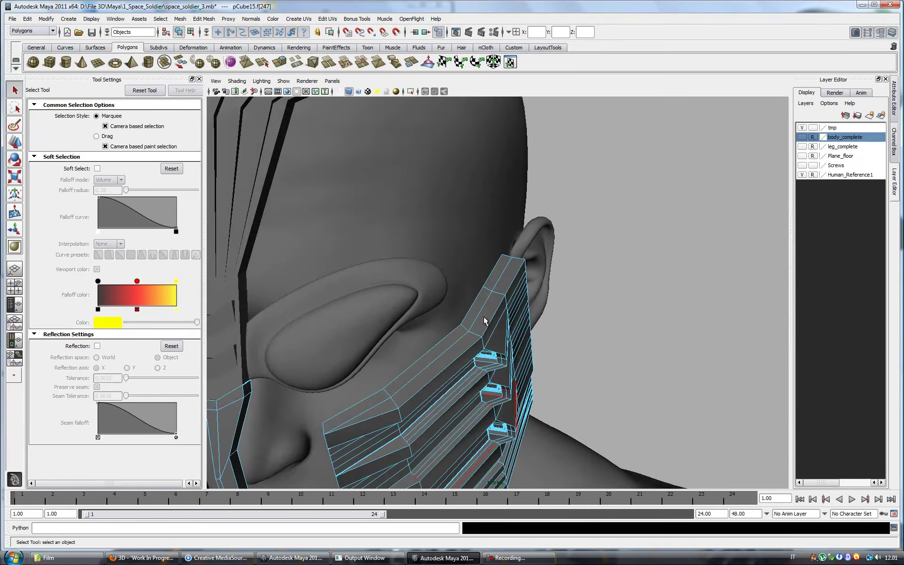
Step: Merge strap vertices onto the mask's side panel, undoing a bad merge
click(204, 19)
click(249, 246)
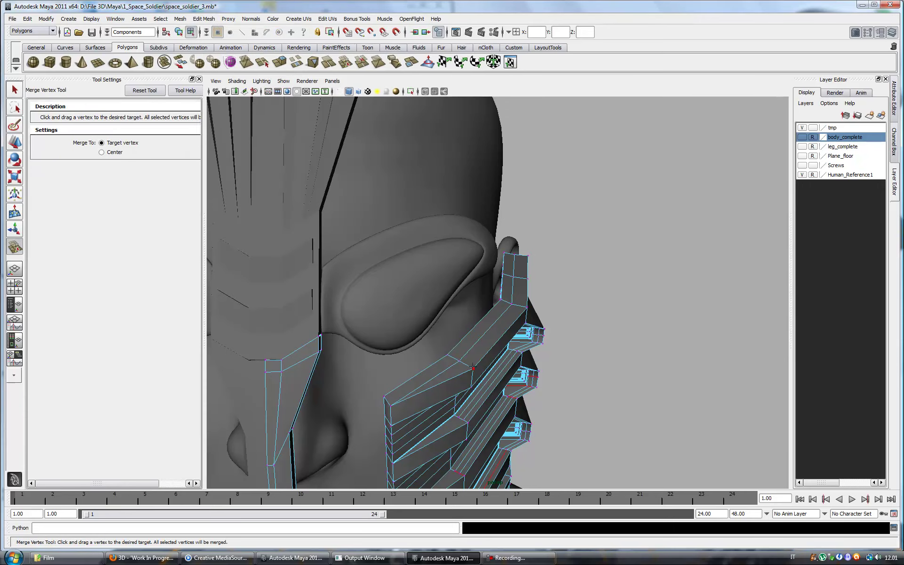
mouse_move(528, 256)
alt+mouse_down()
mouse_move(493, 295)
mouse_move(495, 316)
alt+mouse_up()
key(ctrl+z)
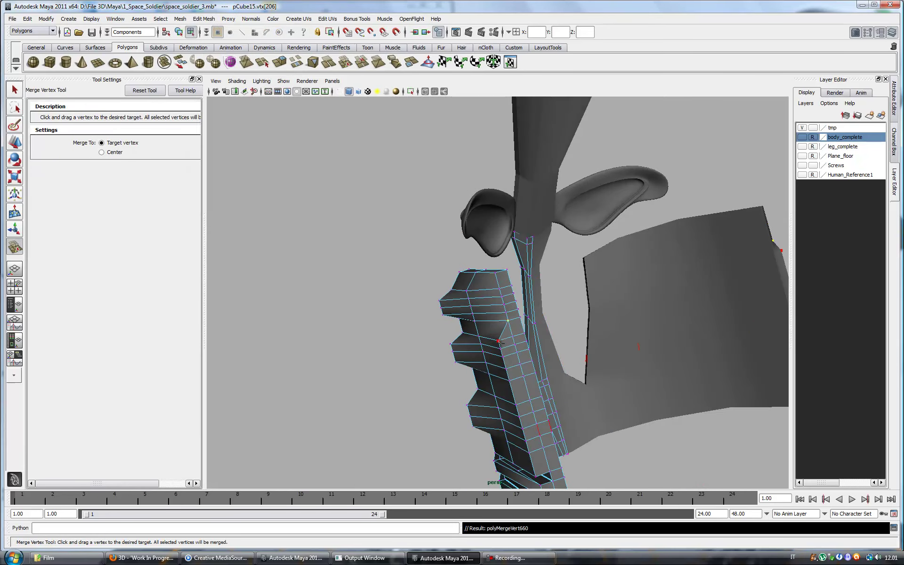
alt+drag(513, 353, 502, 319)
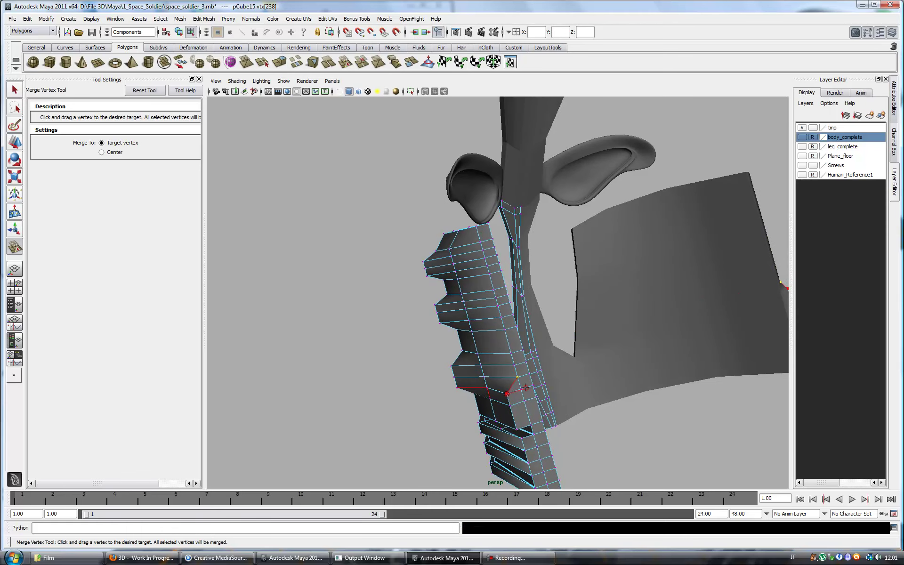
mouse_move(521, 389)
alt+mouse_down()
mouse_move(516, 396)
mouse_move(565, 375)
mouse_move(597, 322)
mouse_move(629, 319)
alt+mouse_up()
key(q)
Step: Show the Human_Reference1 head layer and select the mask
mouse_move(472, 371)
alt+mouse_down()
mouse_move(518, 358)
mouse_move(484, 333)
alt+mouse_up()
click(802, 175)
right_drag(484, 333, 518, 325)
mouse_move(518, 325)
alt+mouse_down()
mouse_move(534, 315)
mouse_move(440, 197)
mouse_move(538, 302)
mouse_move(586, 299)
mouse_move(586, 288)
alt+mouse_up()
click(439, 197)
click(586, 299)
Step: Soft-move a mask face along an edge-aligned move axis in smooth preview
key(3)
key(alt+w)
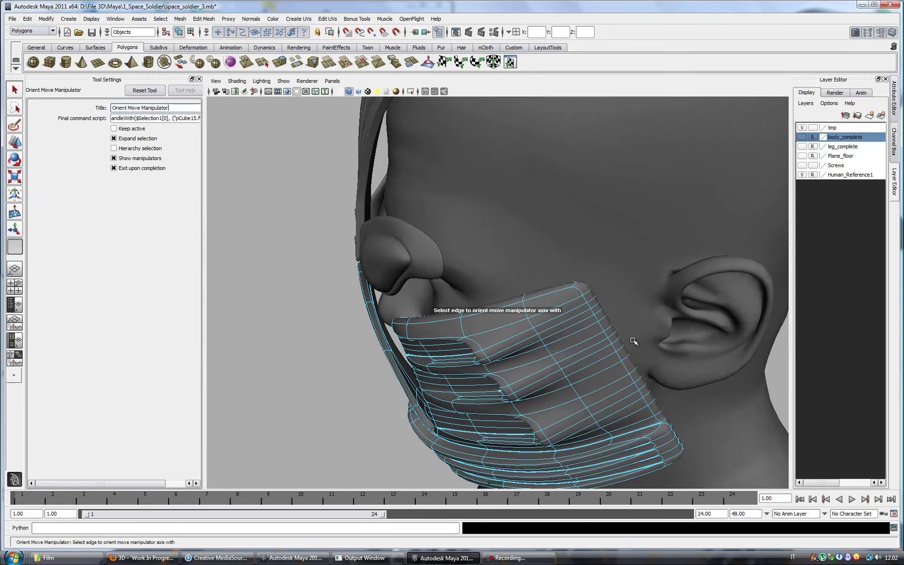
click(563, 287)
mouse_move(563, 287)
alt+mouse_down()
mouse_move(549, 358)
mouse_move(457, 321)
mouse_move(676, 363)
alt+mouse_up()
key(b)
key(q)
Step: Hide the Human_Reference1 layer and insert an edge loop near the neck guard junction
click(802, 174)
mouse_move(553, 355)
alt+mouse_down()
mouse_move(557, 339)
mouse_move(482, 349)
alt+mouse_up()
click(556, 339)
click(203, 19)
click(225, 91)
click(508, 456)
key(q)
Step: Crease the inner corner edges where the neck guard meets the lower band
mouse_move(509, 456)
alt+mouse_down()
mouse_move(537, 460)
mouse_move(480, 371)
alt+mouse_up()
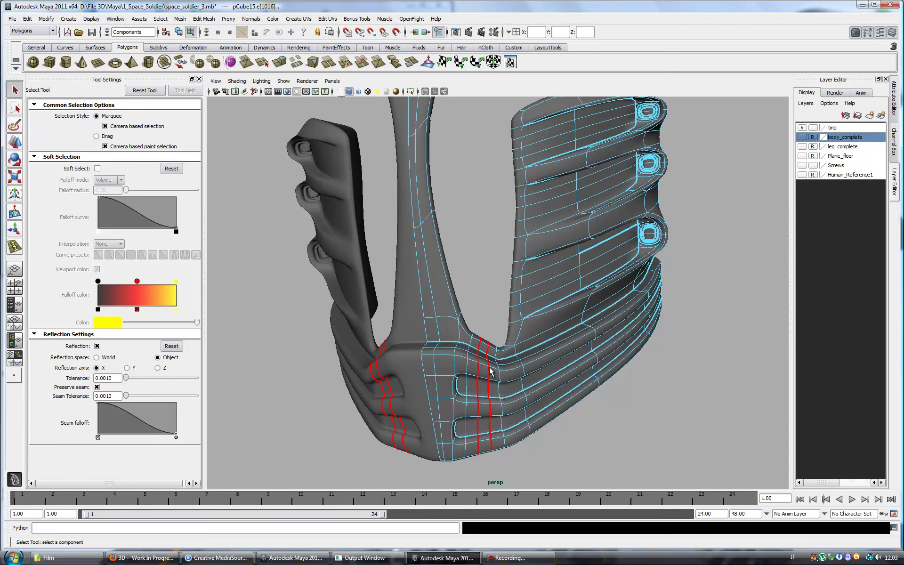
right_drag(512, 367, 510, 345)
alt+drag(511, 346, 455, 401)
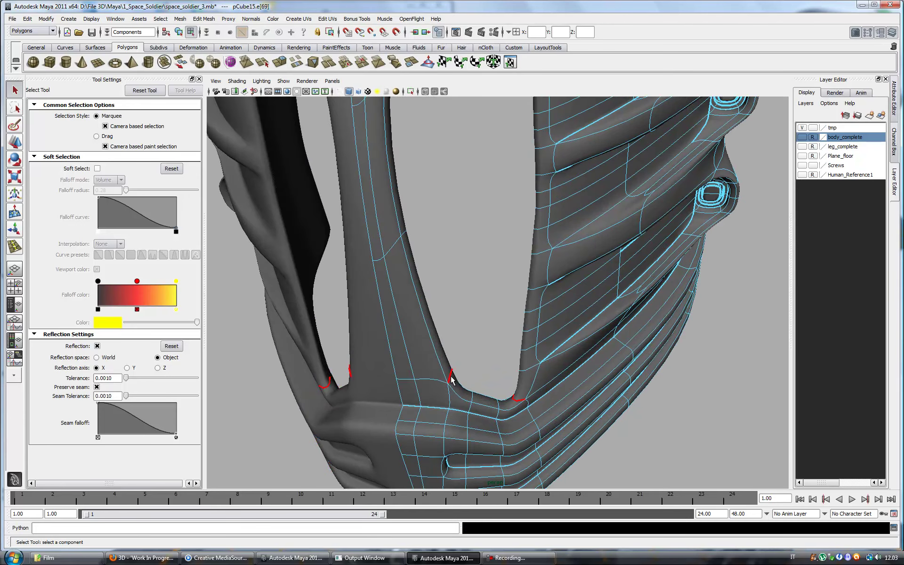
click(8, 252)
scroll(584, 285, down, 5)
key(q)
scroll(618, 347, up, 3)
scroll(576, 338, up, 3)
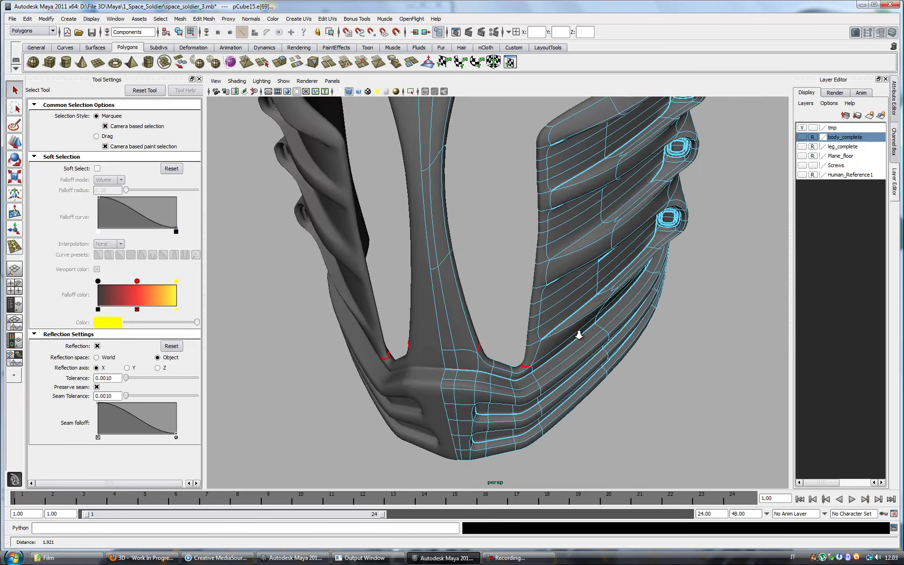
click(204, 19)
click(254, 294)
middle_drag(477, 339, 535, 377)
key(q)
Step: Crease another edge along the lower band
mouse_move(534, 376)
alt+mouse_down()
mouse_move(541, 384)
mouse_move(471, 184)
alt+mouse_up()
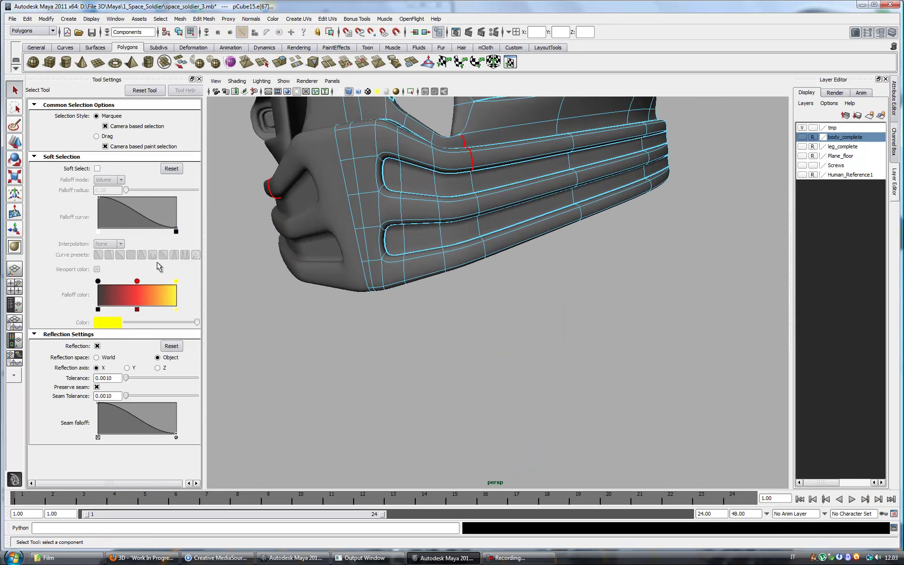
key(g)
mouse_move(611, 207)
alt+mouse_down()
mouse_move(535, 346)
mouse_move(549, 332)
mouse_move(574, 243)
alt+mouse_up()
click(575, 241)
key(q)
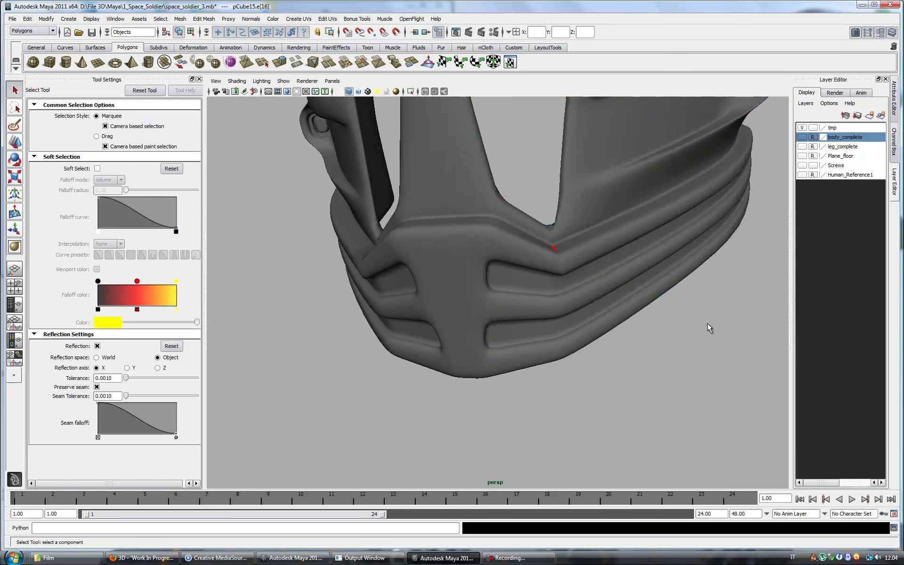
Step: Insert another supporting edge loop at the neck guard junction
right_drag(586, 252, 585, 231)
alt+drag(649, 329, 587, 302)
click(204, 19)
click(227, 92)
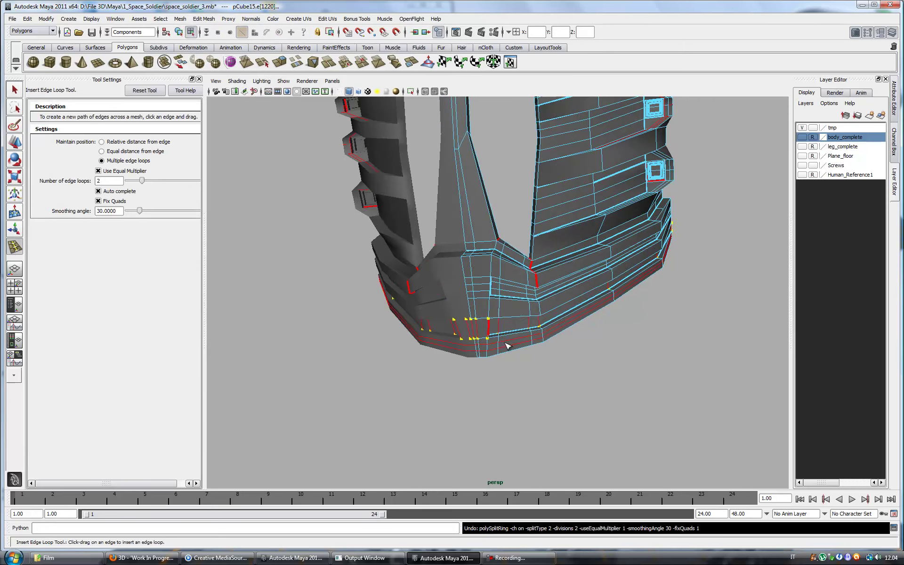
key(q)
key(F8)
Step: Preview the mask smoothed and align the move axis to a strip face
key(3)
mouse_move(500, 328)
alt+mouse_down()
mouse_move(565, 352)
mouse_move(561, 387)
alt+mouse_up()
click(557, 375)
key(f)
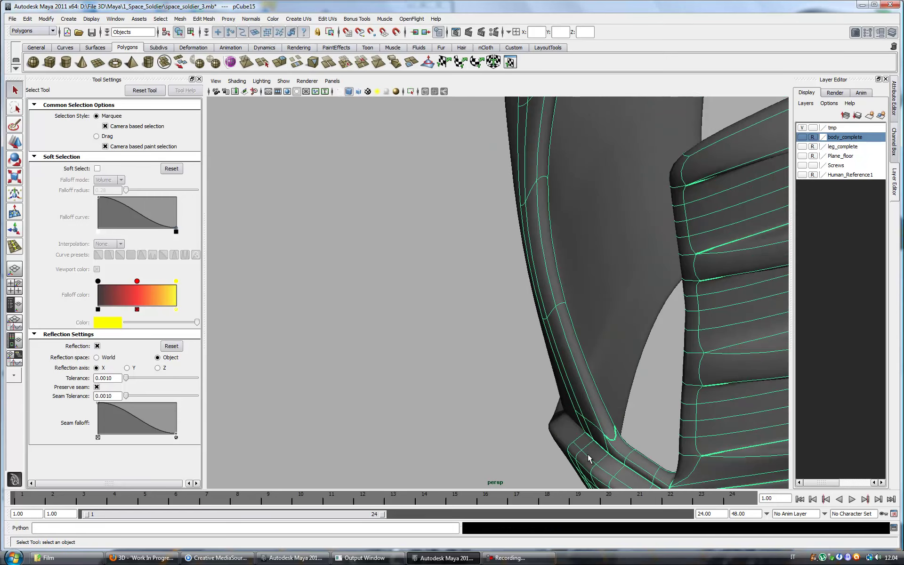
mouse_move(583, 385)
right_down()
mouse_move(587, 414)
mouse_move(563, 380)
right_up()
click(578, 419)
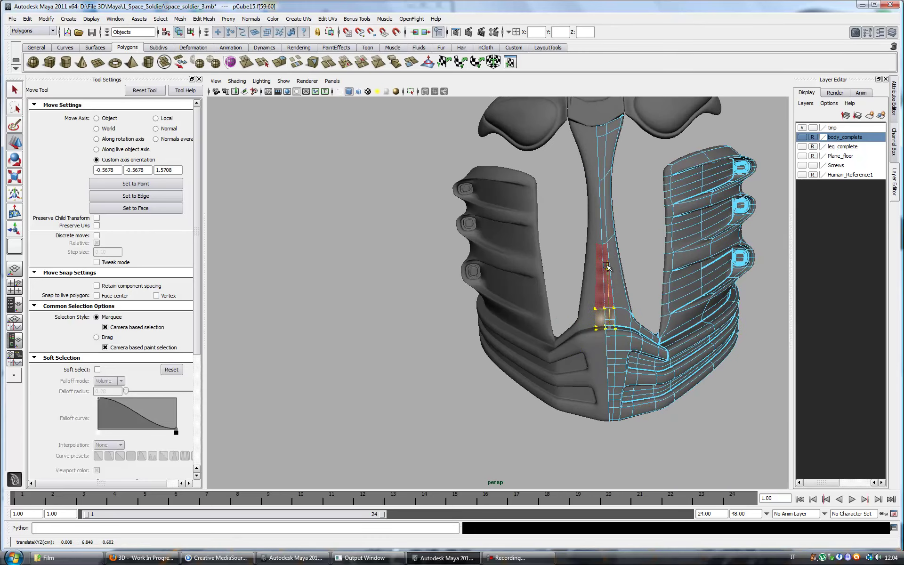
mouse_move(605, 251)
alt+mouse_down()
mouse_move(583, 399)
mouse_move(592, 397)
mouse_move(541, 386)
alt+mouse_up()
Step: Insert one more edge loop on the mask, then zoom in on the cheek area
click(204, 18)
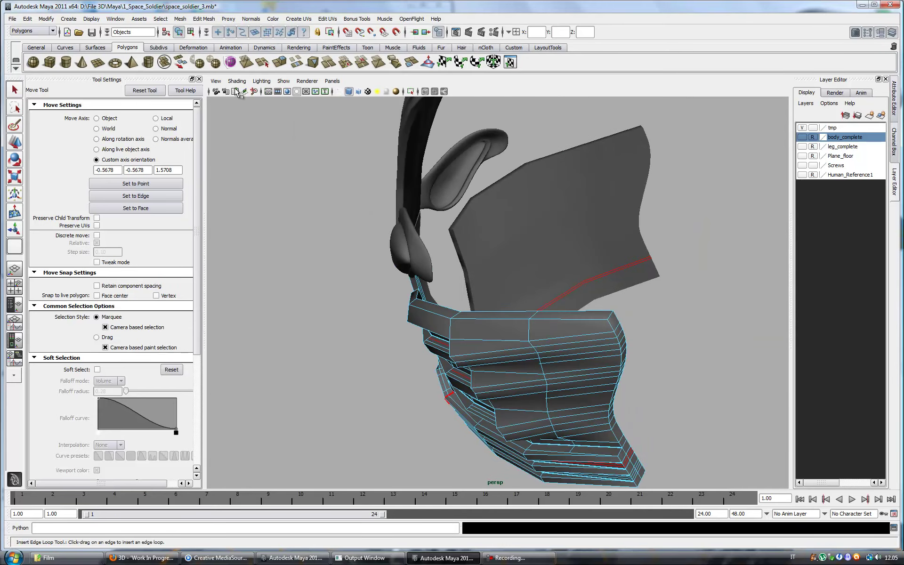
click(244, 89)
key(q)
alt+drag(615, 325, 529, 304)
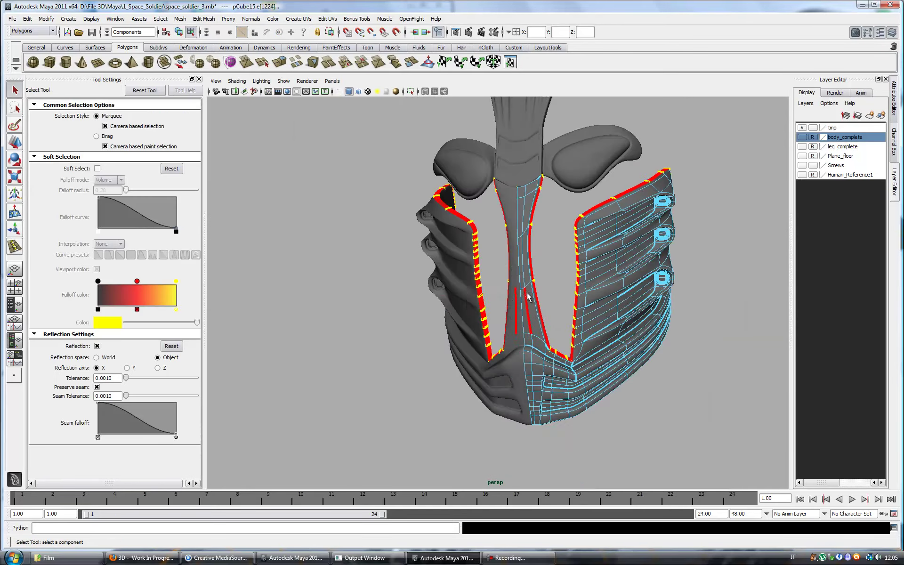
mouse_move(722, 381)
alt+mouse_down()
mouse_move(632, 355)
mouse_move(605, 419)
alt+mouse_up()
alt+right_drag(605, 420, 515, 306)
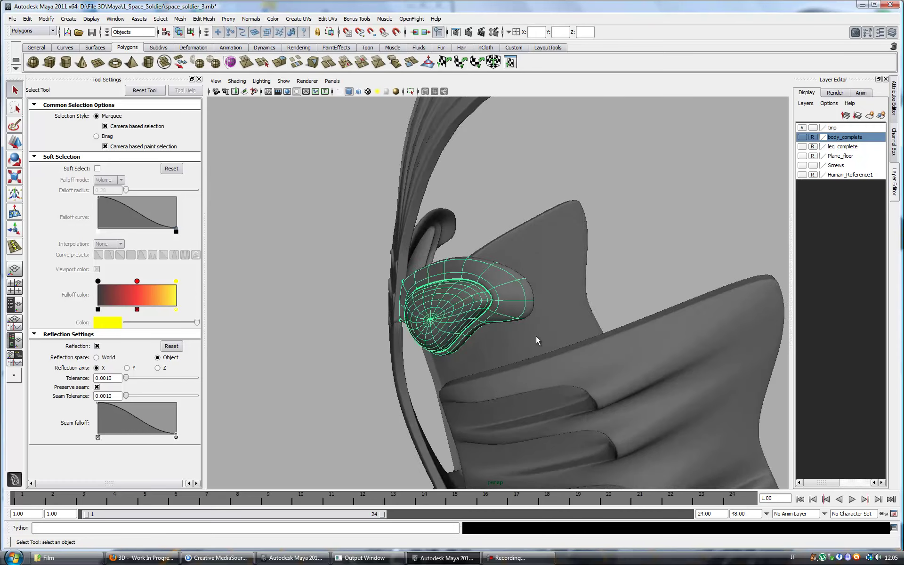
Step: Select the rounded lens piece and show it unsmoothed in edge mode
click(390, 311)
key(1)
key(g)
key(q)
mouse_move(468, 309)
alt+mouse_down()
mouse_move(396, 369)
mouse_move(553, 373)
mouse_move(546, 387)
mouse_move(535, 353)
mouse_move(519, 376)
alt+mouse_up()
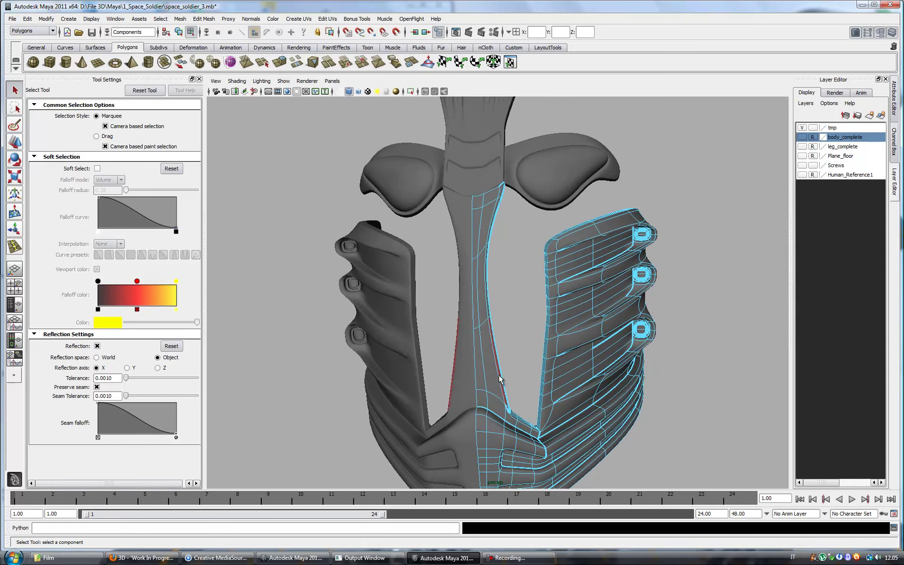
Step: Extrude the selected central strap faces
alt+drag(491, 195, 438, 344)
key(ctrl+e)
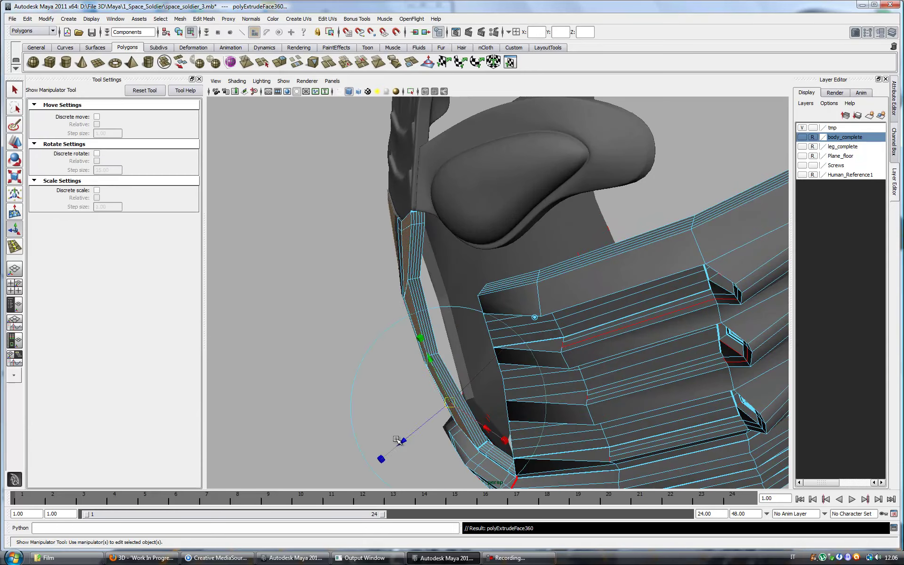
alt+drag(394, 446, 470, 330)
Step: Merge the strap's end vertices into the lower band with the Merge Vertex Tool
click(204, 19)
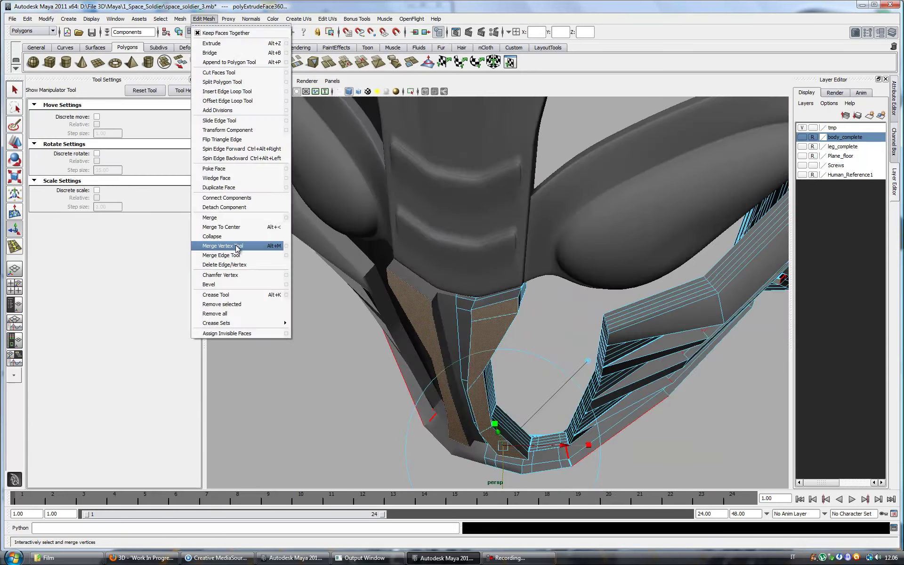
click(232, 262)
alt+drag(519, 299, 380, 298)
mouse_move(390, 417)
alt+mouse_down()
mouse_move(478, 430)
mouse_move(386, 353)
alt+mouse_up()
click(328, 305)
mouse_move(331, 303)
alt+mouse_down()
mouse_move(395, 342)
mouse_move(493, 287)
alt+mouse_up()
click(391, 344)
click(492, 287)
key(q)
Step: Crease the central strip's long edges with the Crease Tool
scroll(471, 203, down, 5)
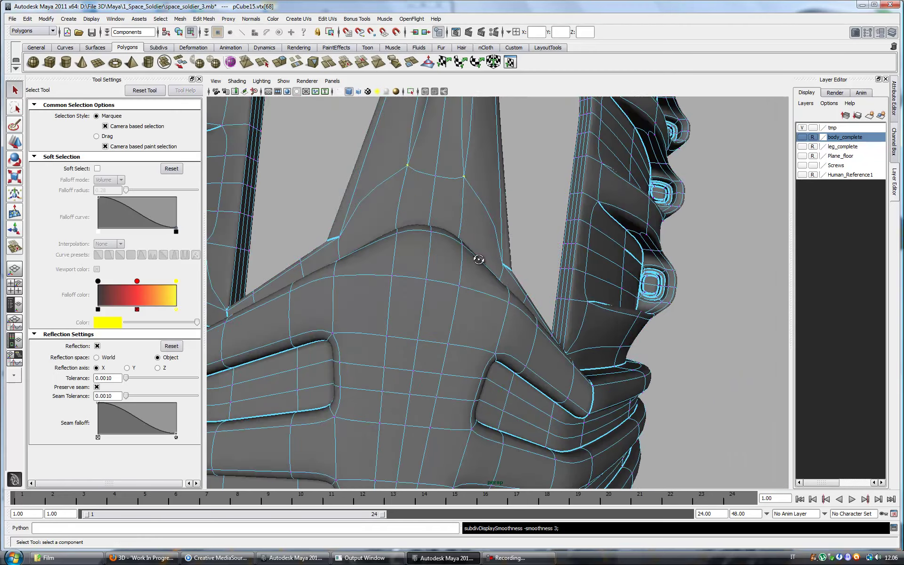
alt+drag(474, 236, 436, 364)
click(203, 19)
click(221, 299)
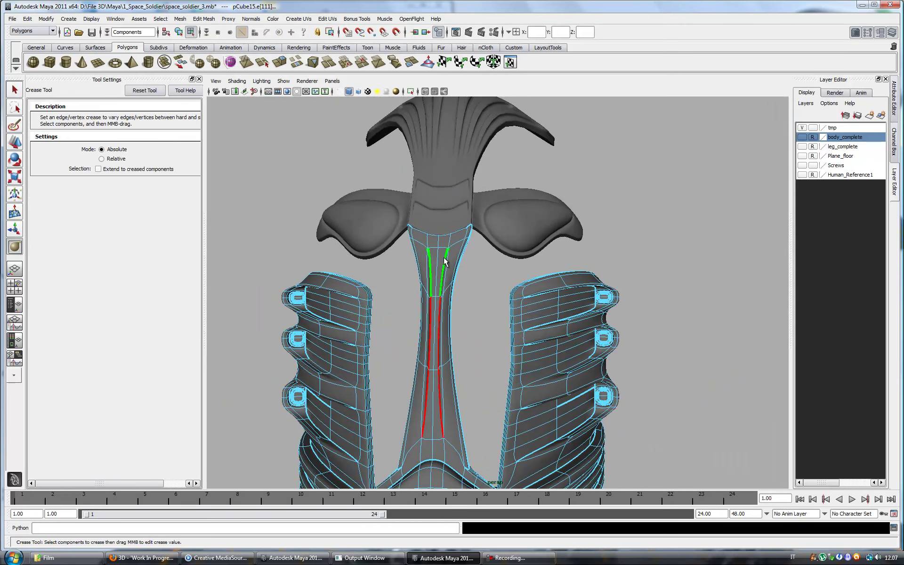
key(q)
key(F8)
scroll(518, 292, down, 4)
alt+drag(591, 319, 501, 308)
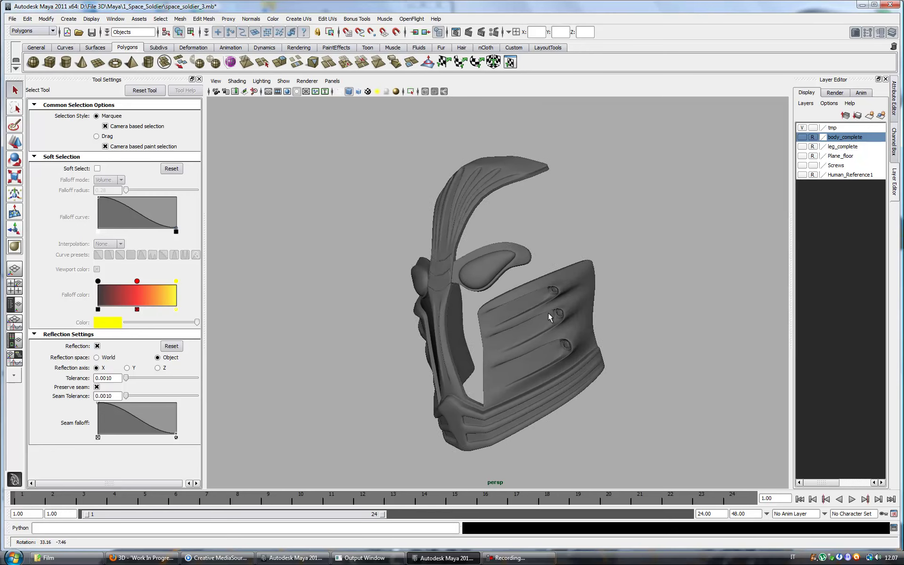
Step: Turn on mirrored editing and move the side panel's upper edge
alt+drag(589, 337, 519, 311)
alt+right_drag(556, 335, 685, 328)
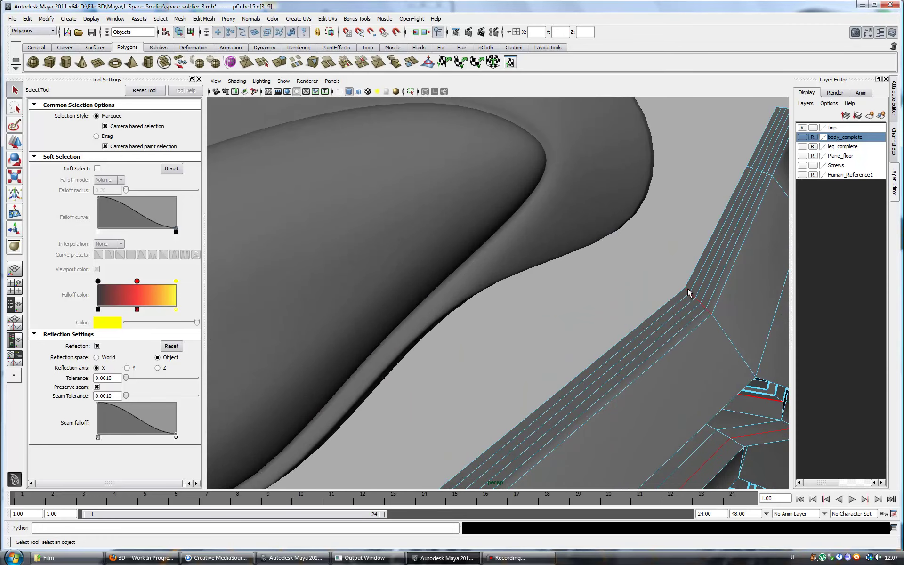
alt+right_drag(687, 292, 557, 329)
click(97, 346)
key(w)
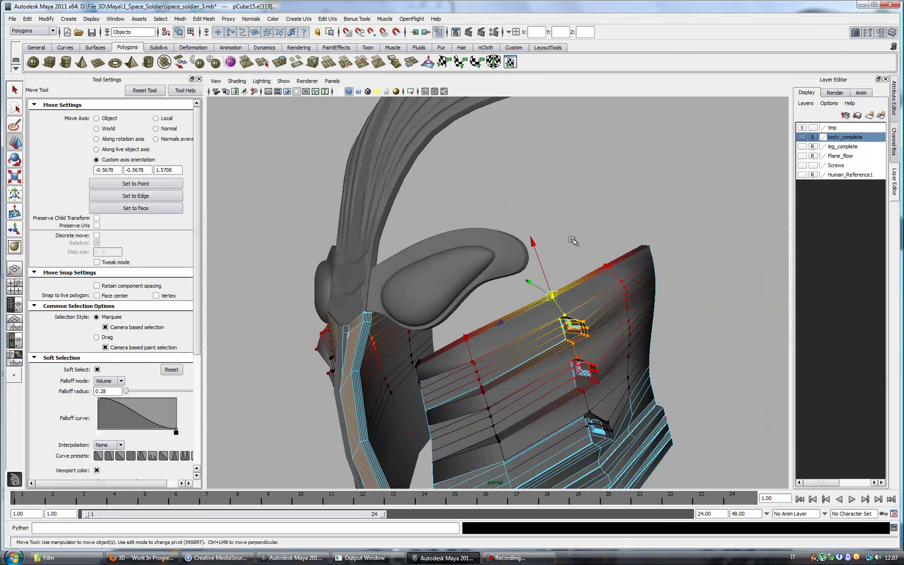
mouse_move(529, 237)
alt+mouse_down()
mouse_move(538, 311)
mouse_move(620, 340)
mouse_move(801, 179)
alt+mouse_up()
key(super)
key(Escape)
Step: Show the Human_Reference1 head layer again to view the mask on it
right_click(594, 307)
key(super)
click(802, 175)
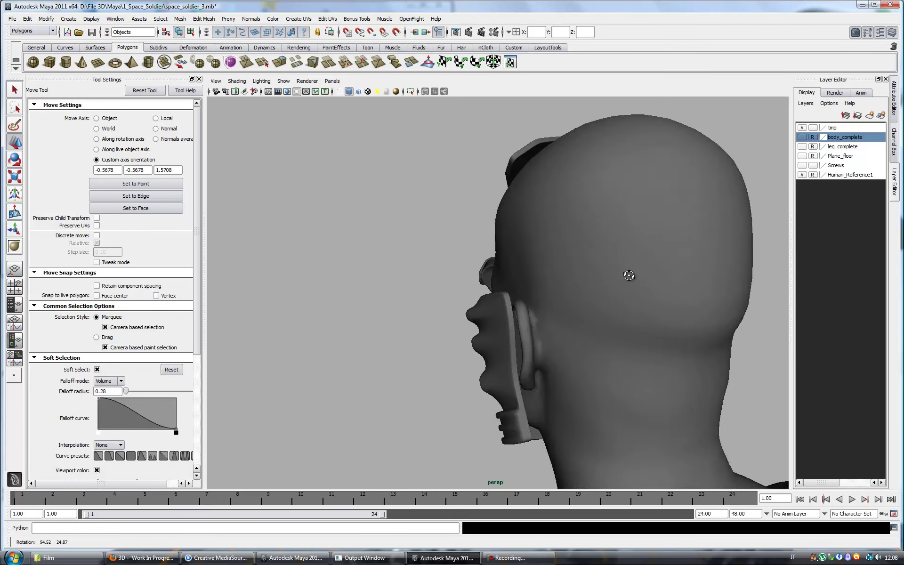
alt+drag(671, 273, 675, 268)
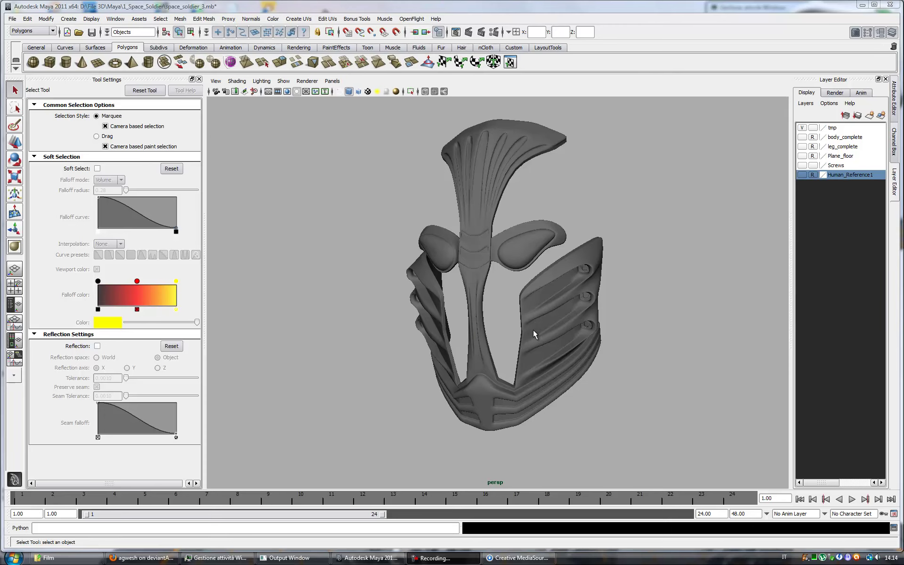
Step: Select the pCube15 cheek armor and pick the thin V-shaped strip of faces
click(533, 329)
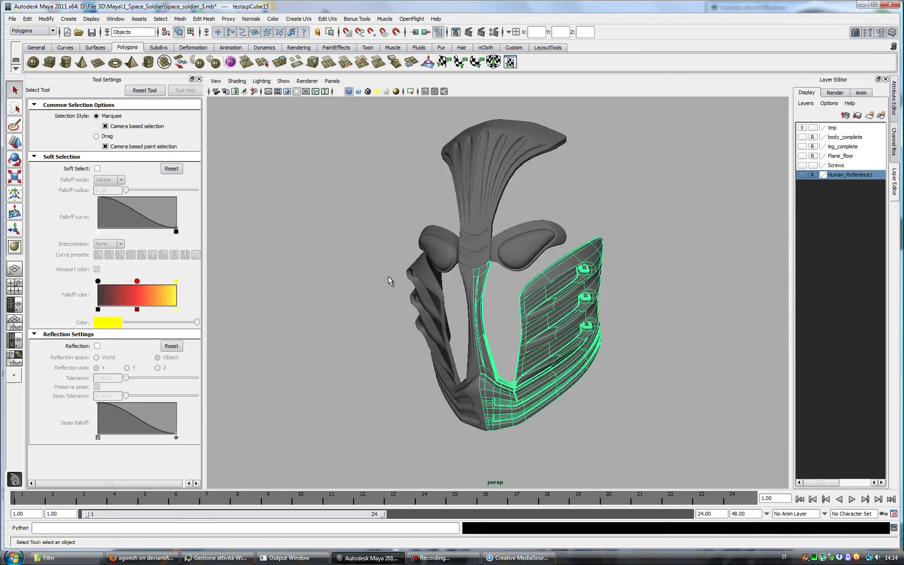
key(w)
key(f)
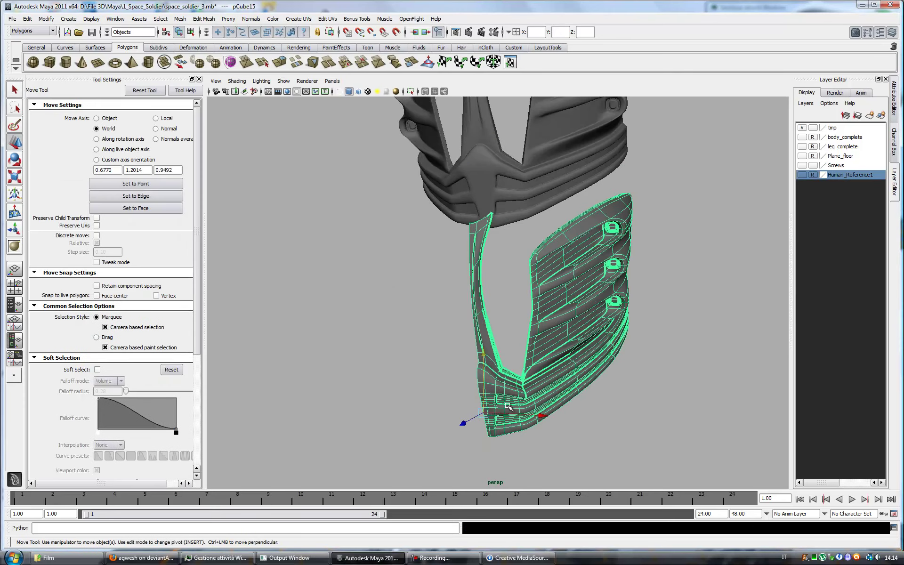
scroll(562, 404, up, 3)
scroll(563, 404, up, 3)
scroll(563, 404, up, 2)
key(F10)
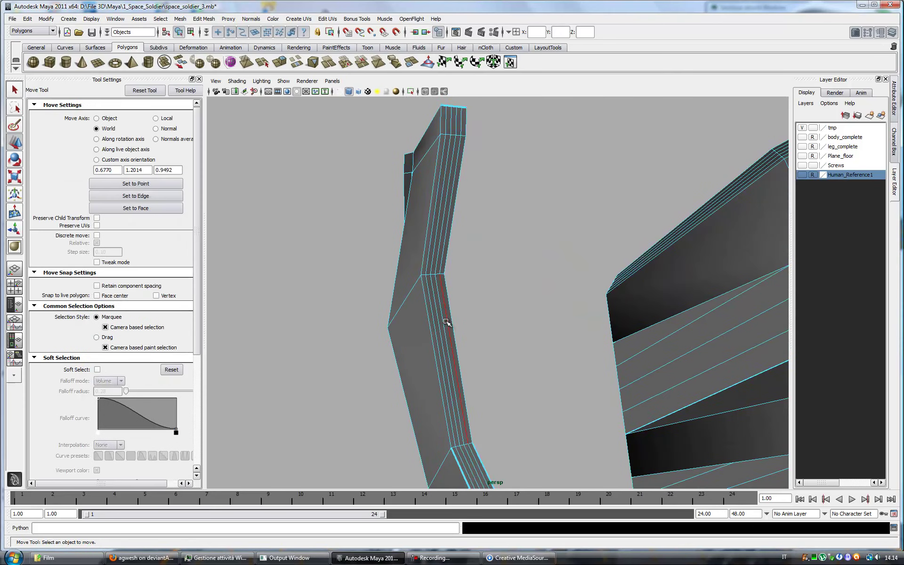
right_drag(434, 304, 430, 186)
key(f)
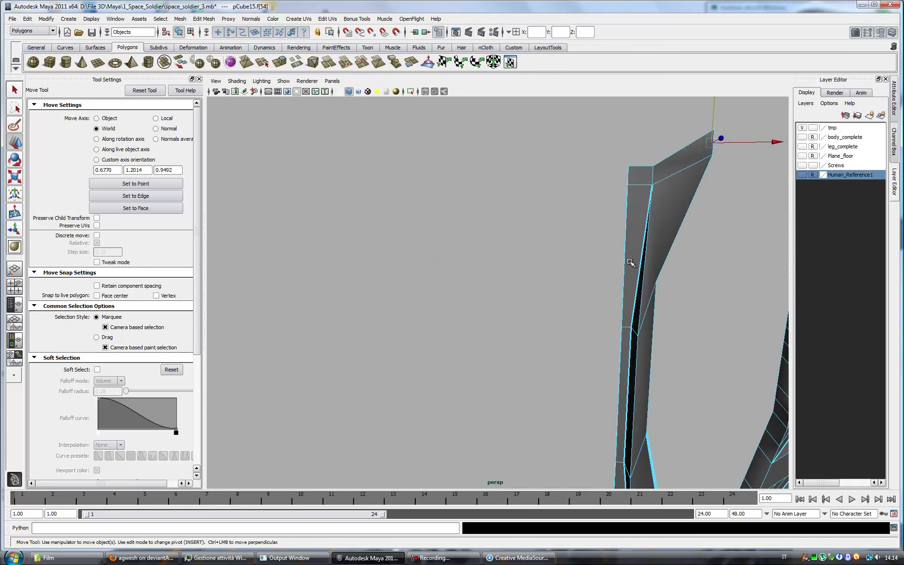
alt+drag(571, 273, 626, 330)
Step: Extract the face strip as a separate piece with Mesh > Extract
click(179, 18)
click(200, 49)
right_drag(716, 306, 716, 297)
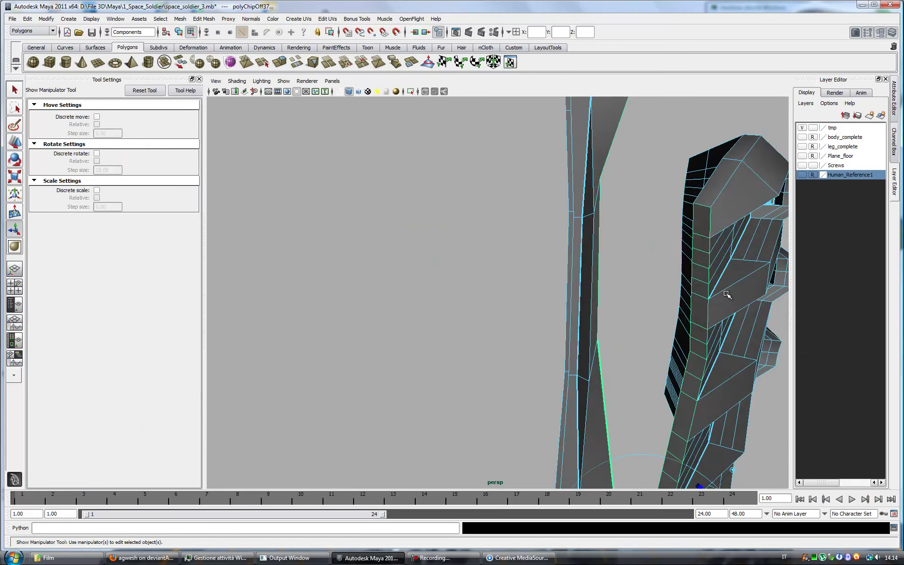
alt+drag(723, 298, 663, 260)
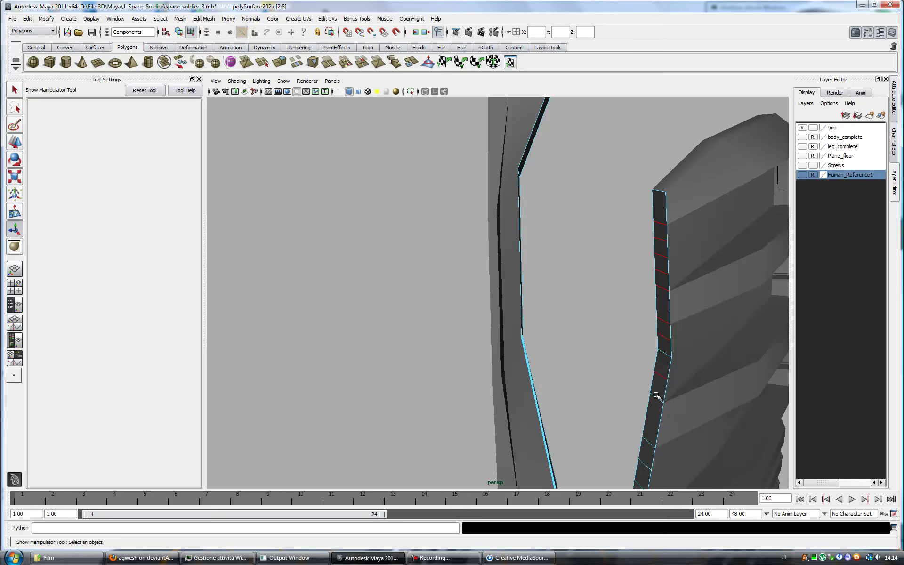
alt+drag(658, 390, 625, 314)
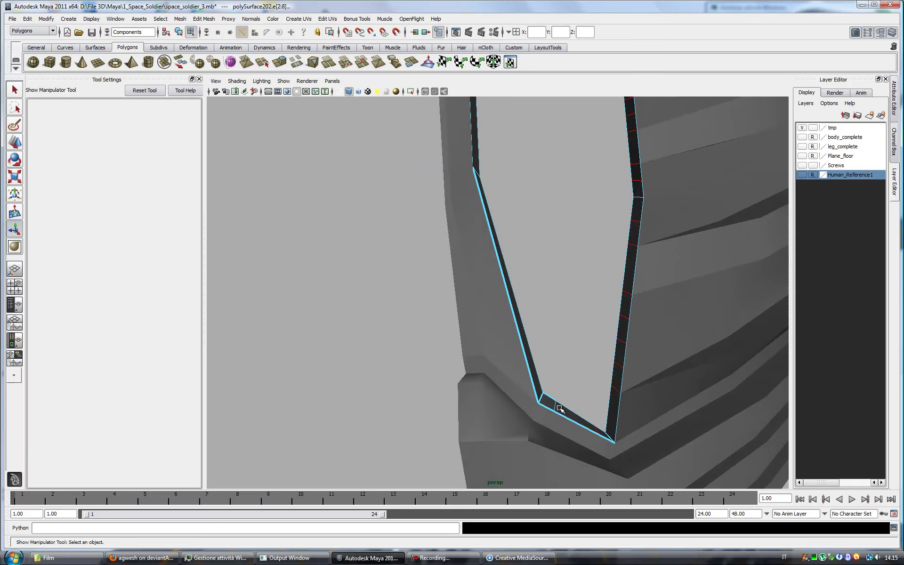
scroll(553, 386, down, 3)
Step: Bridge two selected edges of the extracted strip with a face
right_drag(607, 325, 651, 320)
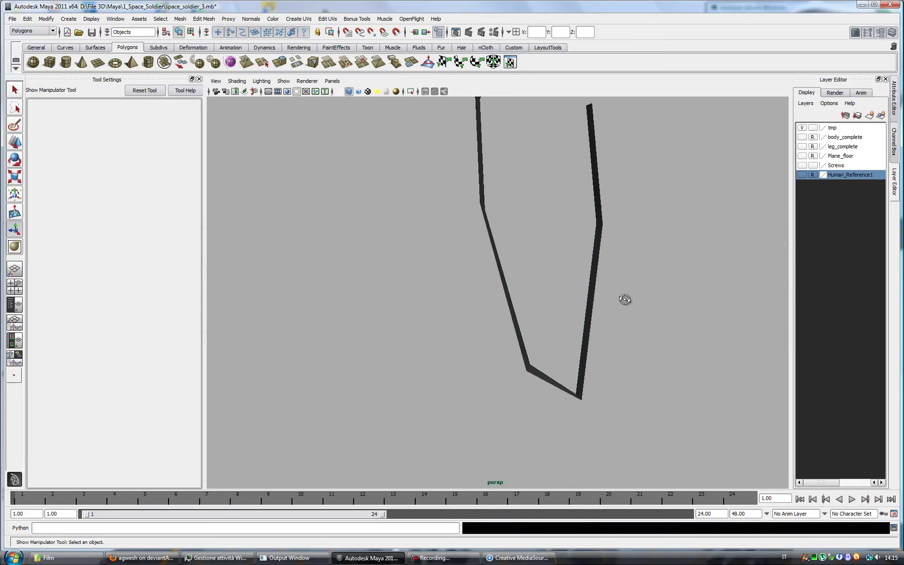
right_drag(527, 242, 528, 218)
alt+drag(529, 218, 559, 244)
key(F9)
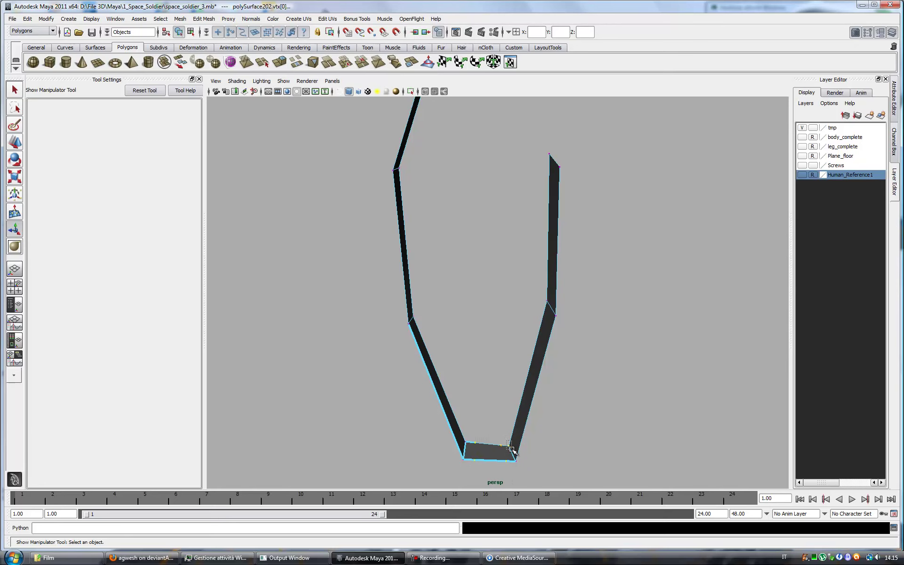
key(F10)
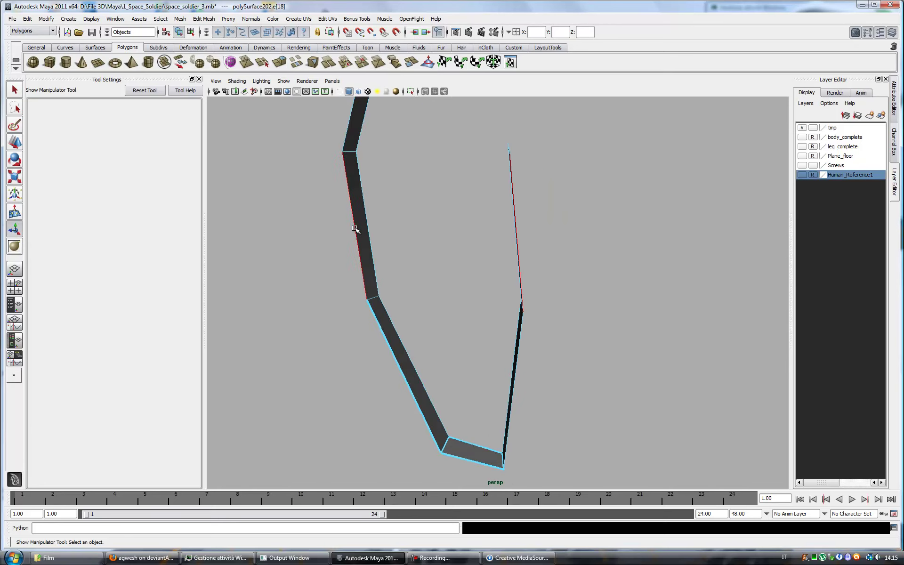
key(g)
Step: Fill the remaining gap with the Append to Polygon Tool to complete the plate
click(204, 19)
click(261, 61)
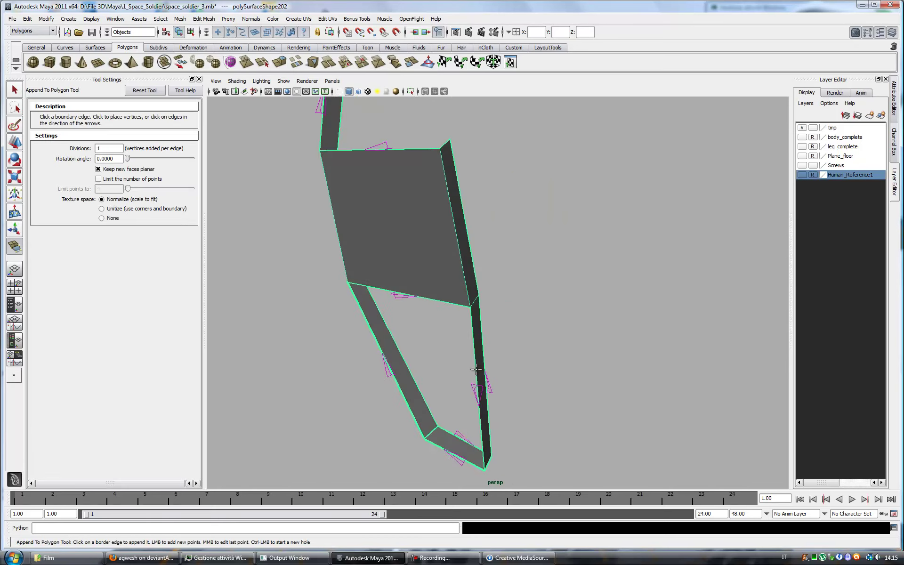
click(478, 368)
key(Return)
mouse_move(484, 363)
alt+mouse_down()
mouse_move(528, 365)
mouse_move(498, 338)
alt+mouse_up()
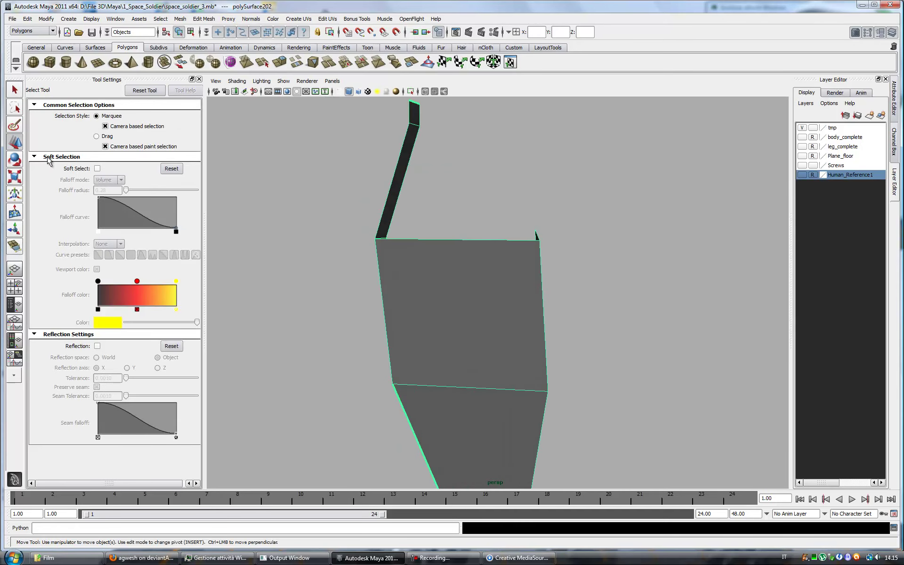
click(15, 142)
scroll(477, 334, down, 5)
mouse_move(492, 89)
alt+mouse_down()
mouse_move(517, 188)
mouse_move(545, 225)
alt+mouse_up()
scroll(517, 188, up, 3)
Step: Extrude the plate's upper edge upward toward the eye to form a prong
scroll(533, 154, up, 2)
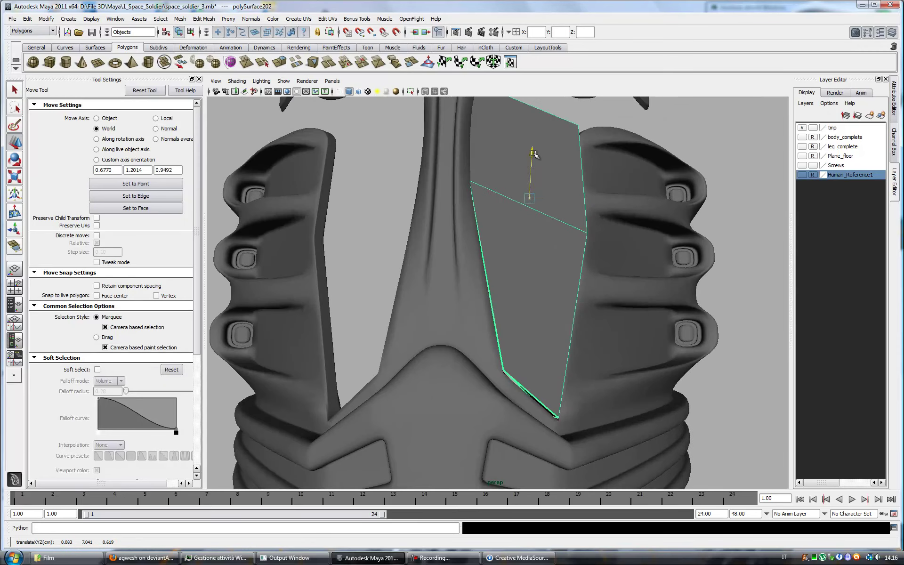
mouse_move(535, 159)
alt+mouse_down()
mouse_move(520, 212)
mouse_move(549, 188)
mouse_move(413, 155)
mouse_move(478, 187)
mouse_move(470, 256)
mouse_move(526, 306)
mouse_move(512, 163)
mouse_move(521, 188)
mouse_move(677, 221)
mouse_move(529, 254)
alt+mouse_up()
click(670, 199)
drag(489, 226, 488, 220)
mouse_move(488, 221)
alt+mouse_down()
mouse_move(448, 196)
mouse_move(211, 114)
alt+mouse_up()
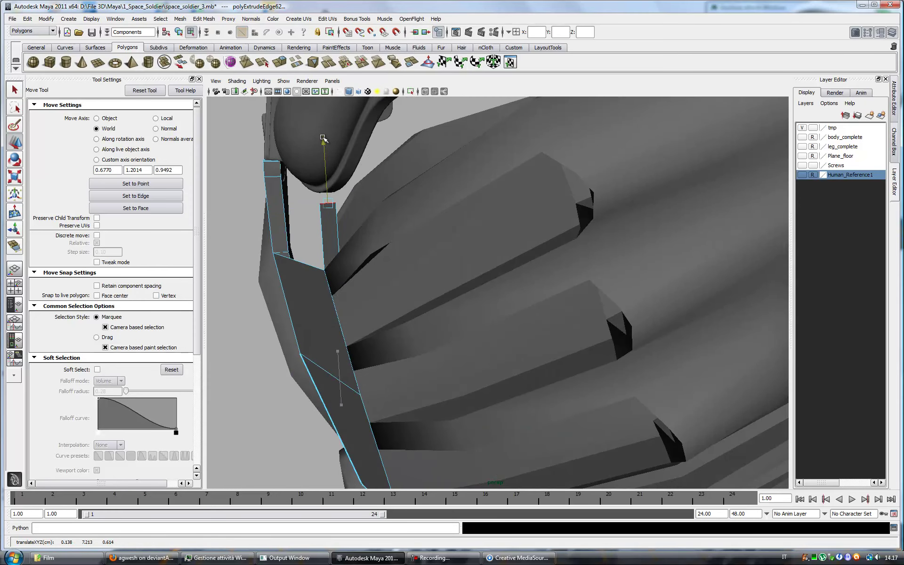
alt+drag(322, 134, 447, 174)
key(ctrl+e)
key(w)
mouse_move(445, 222)
mouse_down()
mouse_move(445, 179)
mouse_move(306, 156)
mouse_move(390, 222)
mouse_move(471, 198)
mouse_up()
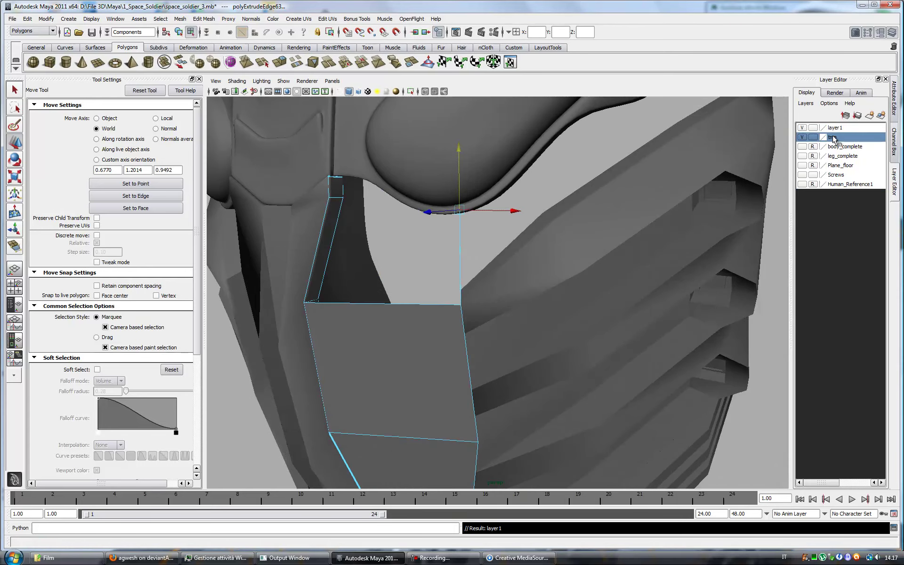
Step: Rename the tmp layer to head_complete and hide it
double_click(832, 137)
text(ete)
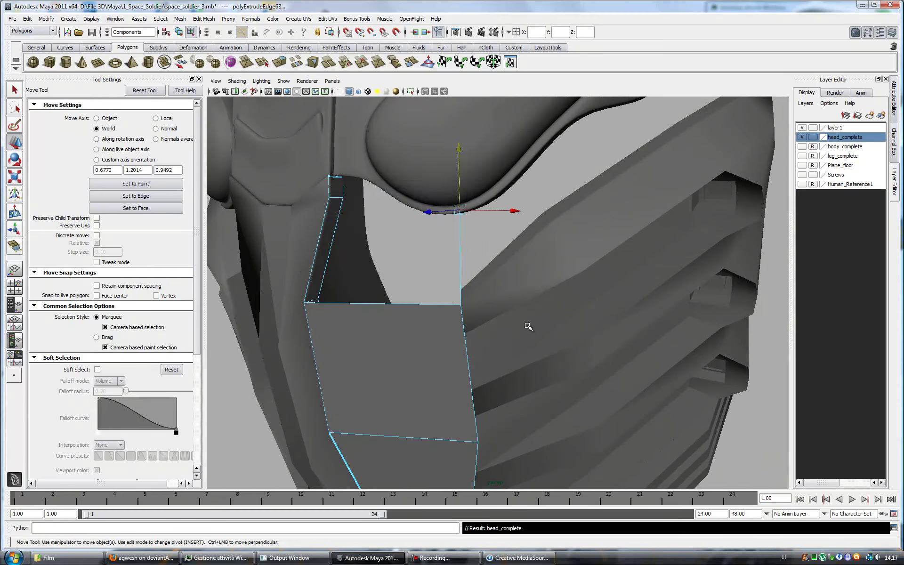
key(Return)
scroll(440, 154, down, 5)
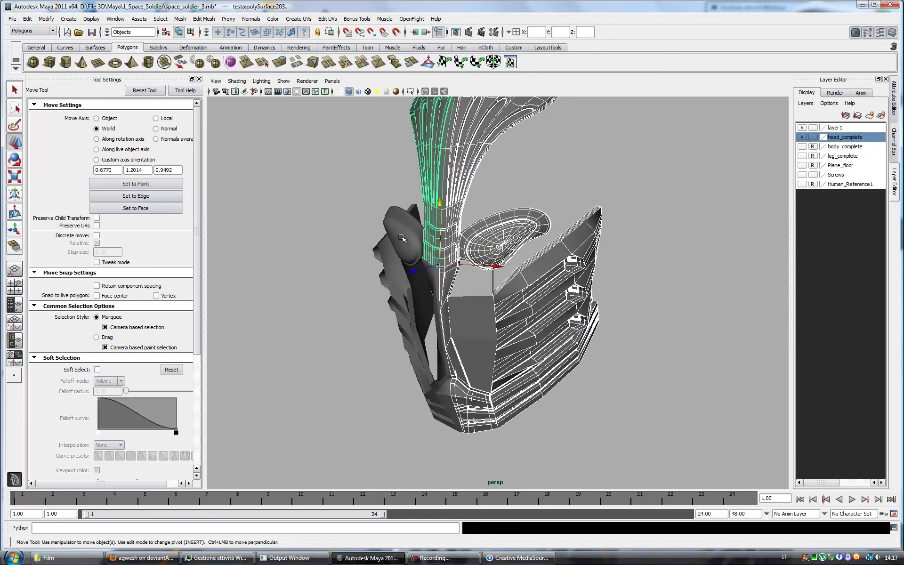
click(802, 137)
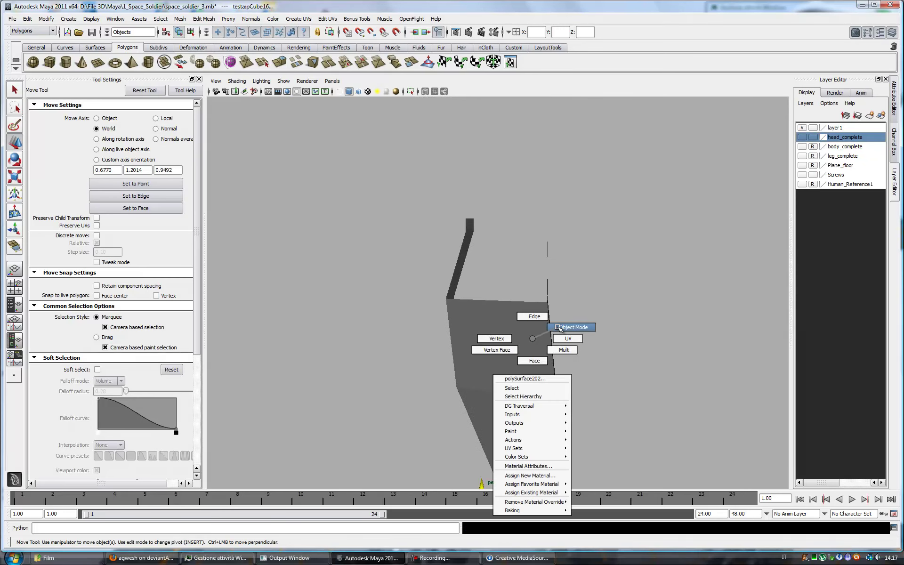
Step: Bridge the two prong tops with a face across the top
right_drag(525, 312, 524, 297)
scroll(436, 283, up, 5)
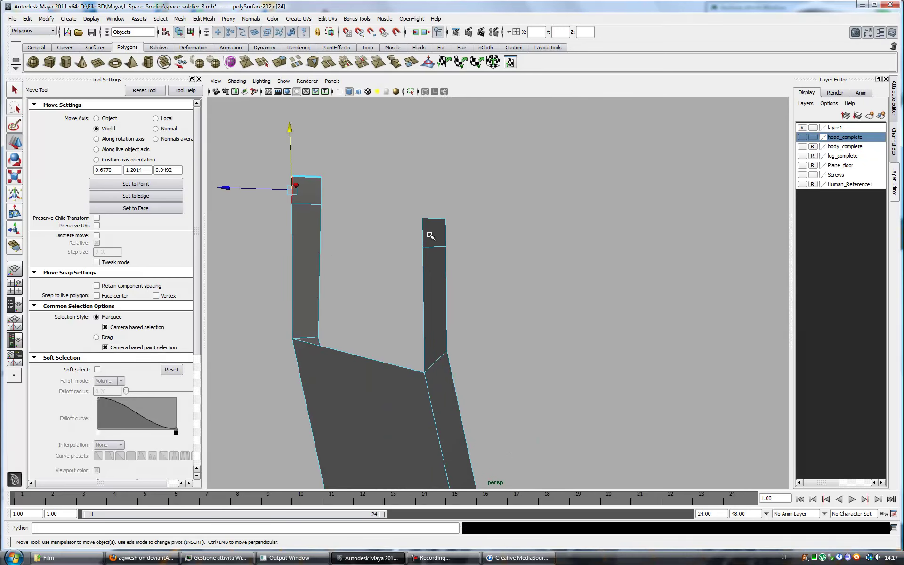
alt+drag(472, 244, 358, 211)
click(342, 193)
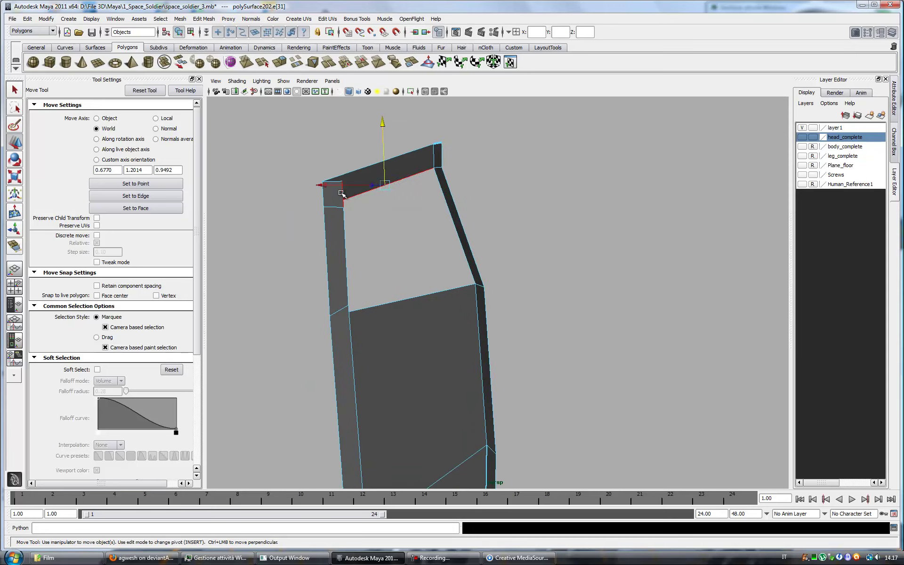
alt+drag(516, 204, 306, 214)
shift+right_drag(306, 213, 306, 214)
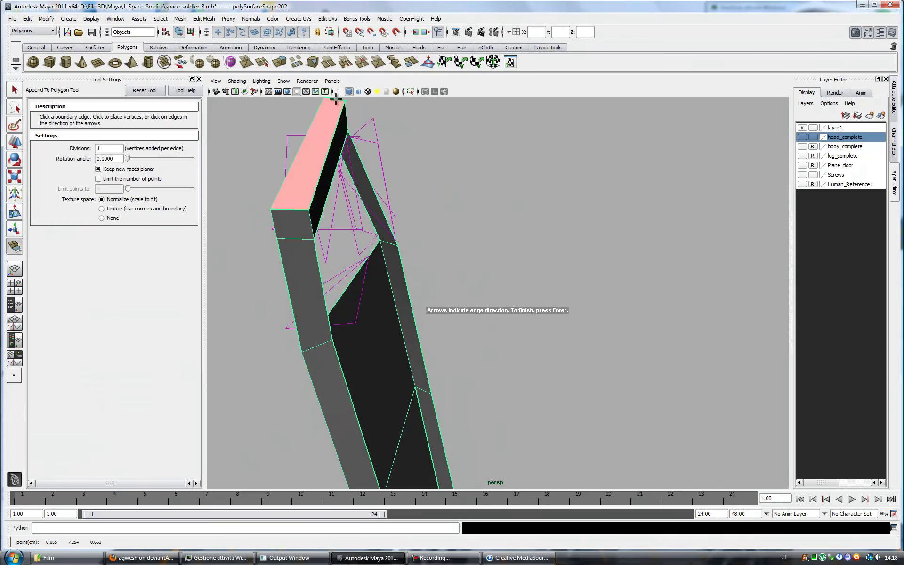
Step: Finish filling the hole, show the head_complete layer again and turn on wireframe-on-shaded
key(Return)
click(801, 136)
mouse_move(659, 235)
alt+mouse_down()
mouse_move(520, 311)
mouse_move(551, 253)
mouse_move(561, 271)
mouse_move(476, 269)
mouse_move(481, 280)
alt+mouse_up()
click(358, 91)
Step: Insert an edge loop across the front plate
click(204, 19)
click(221, 111)
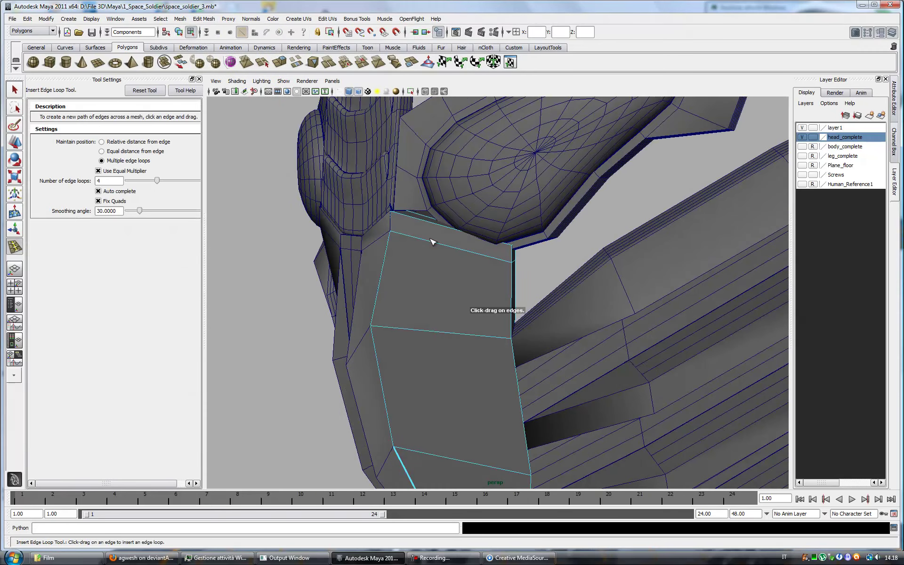
click(433, 248)
key(q)
scroll(505, 333, up, 5)
alt+middle_drag(521, 347, 515, 327)
Step: With the Move Tool, select the plate's top edges below the eye
click(507, 346)
scroll(485, 351, down, 5)
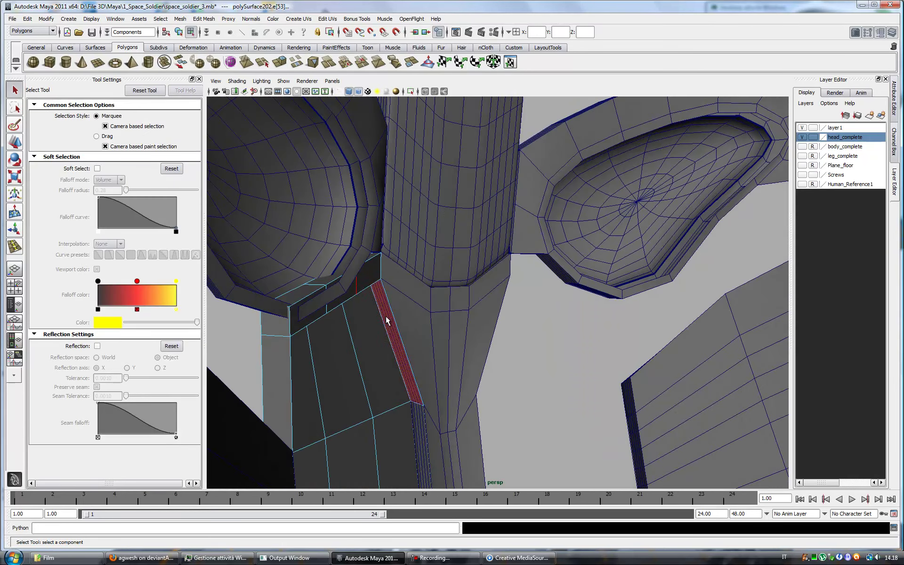
scroll(377, 301, up, 5)
key(w)
click(453, 324)
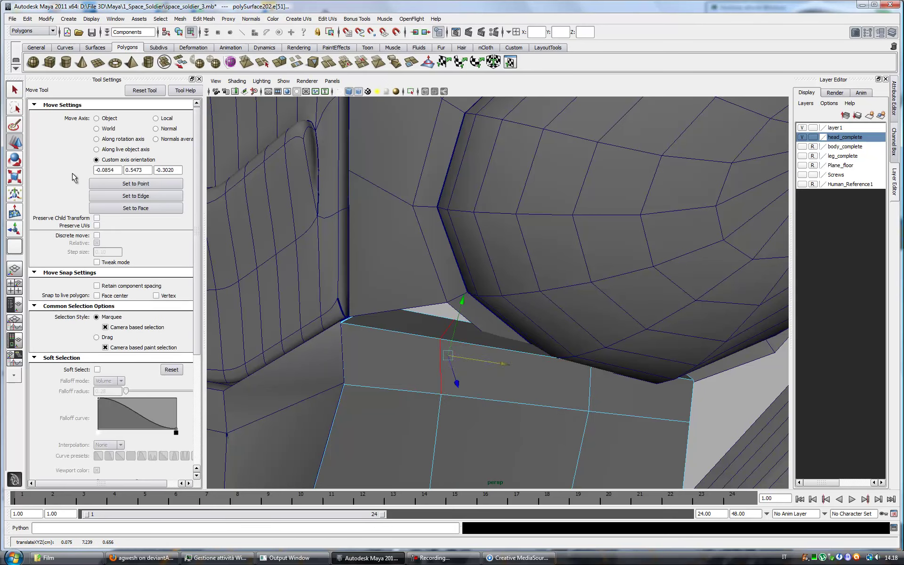
mouse_move(447, 390)
alt+mouse_down()
mouse_move(485, 329)
mouse_move(495, 348)
alt+mouse_up()
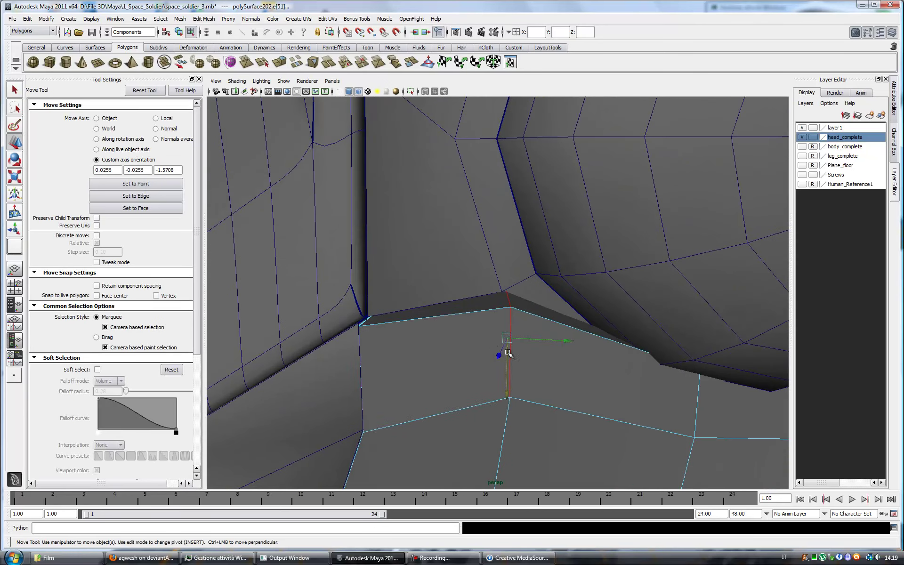
click(452, 313)
mouse_move(555, 335)
alt+mouse_down()
mouse_move(647, 349)
mouse_move(249, 287)
mouse_move(410, 347)
mouse_move(615, 320)
alt+mouse_up()
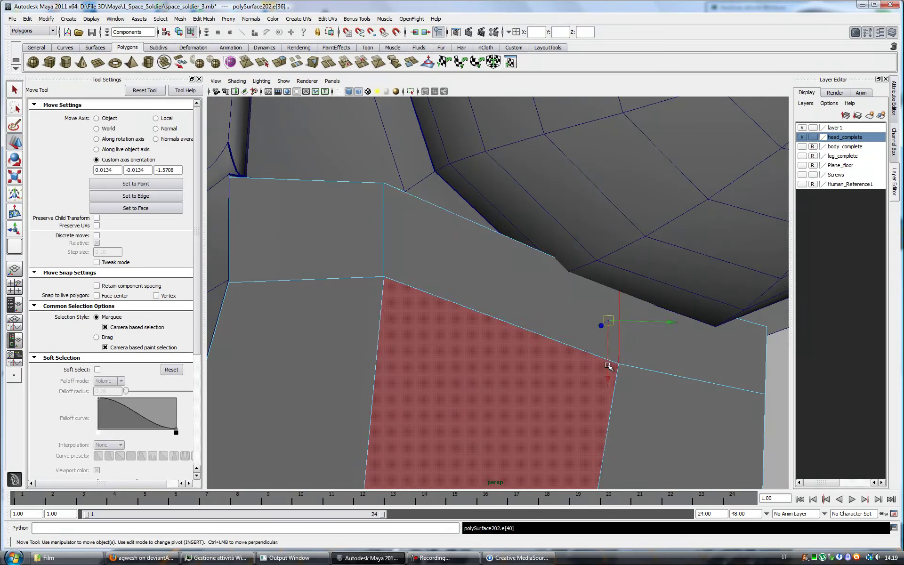
mouse_move(555, 339)
alt+mouse_down()
mouse_move(490, 298)
mouse_move(475, 373)
mouse_move(504, 409)
mouse_move(239, 248)
alt+mouse_up()
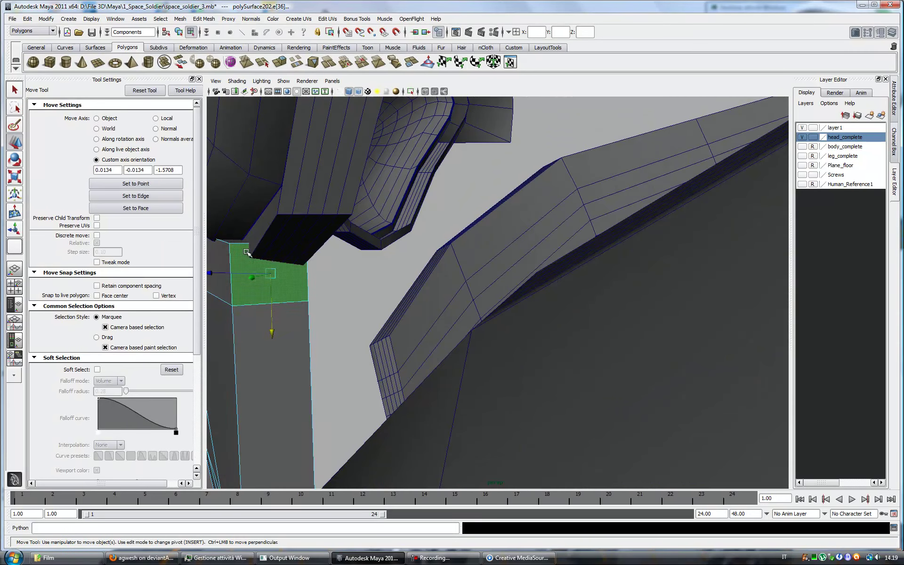
mouse_move(274, 348)
alt+mouse_down()
mouse_move(468, 308)
mouse_move(379, 278)
mouse_move(422, 317)
mouse_move(438, 387)
alt+mouse_up()
Step: Align the move axes to a face and select two adjacent plate faces
click(141, 207)
right_click(437, 387)
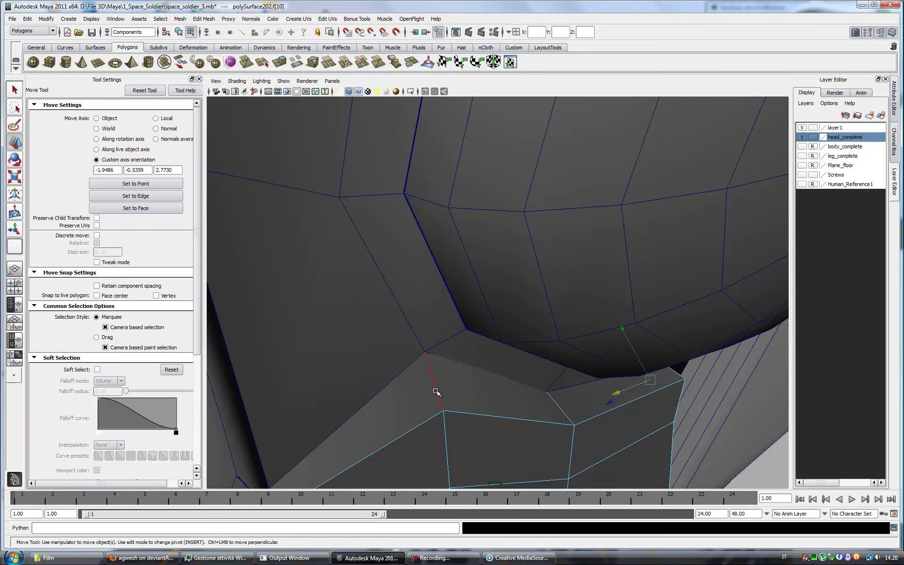
click(436, 392)
mouse_move(565, 414)
alt+mouse_down()
mouse_move(545, 414)
mouse_move(600, 411)
mouse_move(375, 353)
alt+mouse_up()
click(571, 414)
click(375, 353)
mouse_move(375, 353)
alt+right_down()
mouse_move(375, 283)
mouse_move(398, 360)
mouse_move(480, 375)
alt+right_up()
mouse_move(480, 375)
alt+mouse_down()
mouse_move(510, 386)
mouse_move(487, 394)
mouse_move(516, 375)
mouse_move(329, 432)
alt+mouse_up()
Step: Extrude the two plate faces and set the move axes to a plate edge
key(ctrl+e)
key(w)
click(147, 200)
click(517, 374)
mouse_move(475, 342)
alt+mouse_down()
mouse_move(529, 397)
mouse_move(452, 410)
mouse_move(495, 246)
mouse_move(498, 358)
mouse_move(581, 353)
mouse_move(581, 373)
mouse_move(544, 349)
mouse_move(505, 345)
mouse_move(524, 359)
mouse_move(466, 326)
mouse_move(533, 340)
alt+mouse_up()
click(495, 246)
click(498, 359)
Step: Re-align the move axes to another edge of the extruded plate faces
right_drag(534, 340, 538, 320)
click(529, 380)
mouse_move(529, 381)
alt+mouse_down()
mouse_move(504, 296)
mouse_move(540, 256)
mouse_move(387, 353)
mouse_move(422, 276)
mouse_move(452, 286)
mouse_move(414, 330)
alt+mouse_up()
click(136, 208)
click(404, 293)
alt+drag(323, 120, 414, 238)
Step: Insert an edge loop near the plate corner and select faces on the mask
click(205, 19)
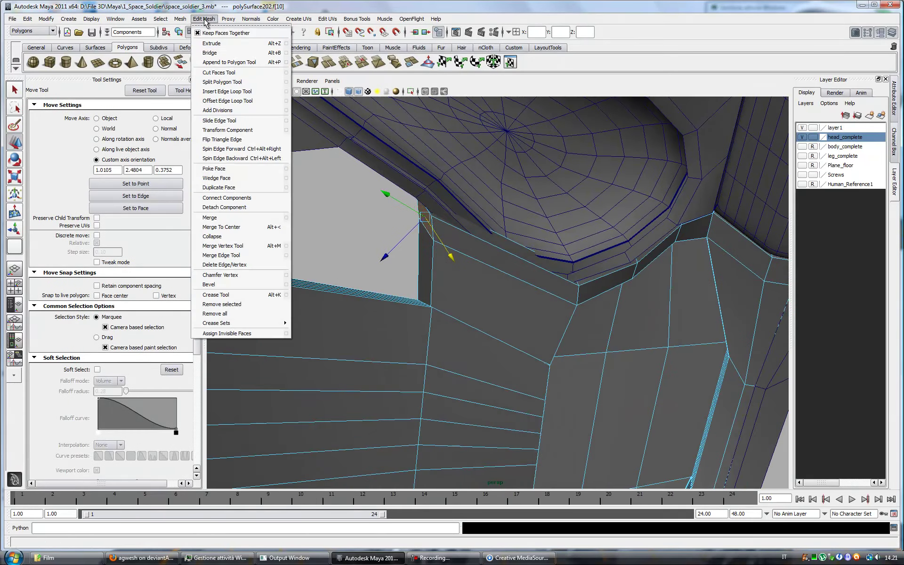
click(234, 94)
alt+drag(440, 301, 560, 305)
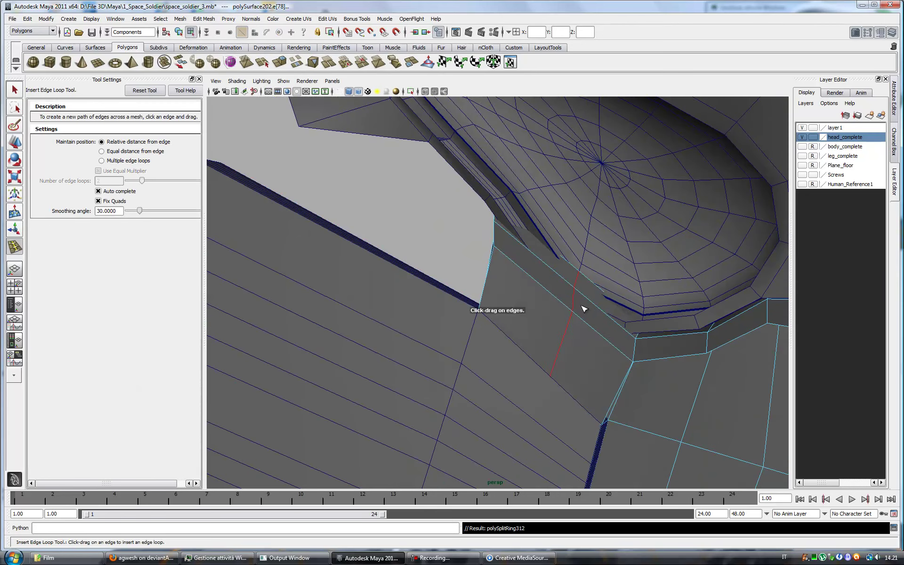
key(q)
right_drag(585, 307, 576, 314)
alt+drag(576, 315, 449, 373)
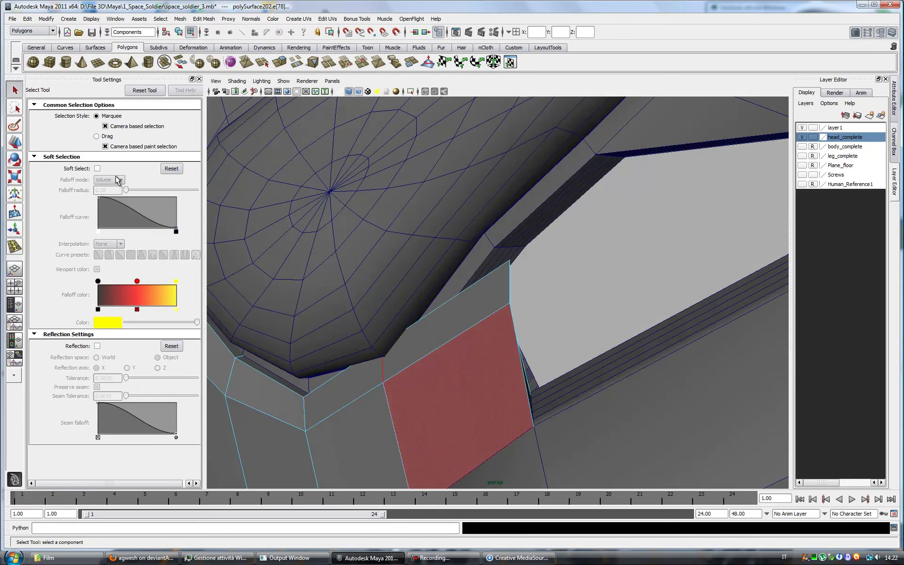
Step: Pick a rim vertex at the corner of the collar bevel for moving
key(g)
key(w)
mouse_move(353, 423)
alt+mouse_down()
mouse_move(455, 412)
mouse_move(348, 432)
alt+mouse_up()
mouse_move(424, 333)
alt+mouse_down()
mouse_move(363, 329)
mouse_move(481, 348)
alt+mouse_up()
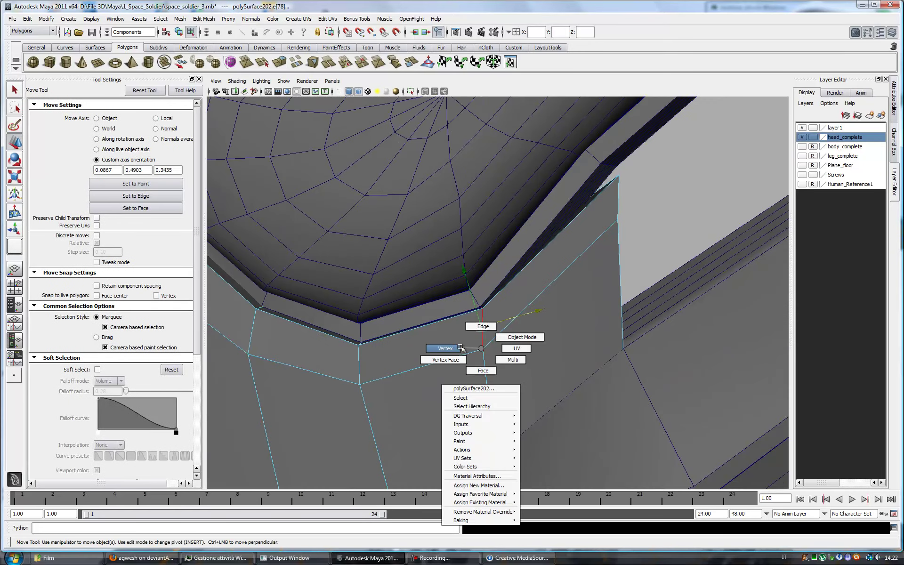
right_drag(483, 351, 508, 358)
mouse_move(507, 358)
alt+mouse_down()
mouse_move(460, 363)
mouse_move(477, 307)
mouse_move(460, 327)
alt+mouse_up()
mouse_move(442, 365)
alt+mouse_down()
mouse_move(493, 380)
mouse_move(313, 296)
alt+mouse_up()
click(501, 319)
mouse_move(561, 324)
alt+mouse_down()
mouse_move(523, 298)
mouse_move(480, 334)
alt+mouse_up()
right_drag(565, 361, 546, 364)
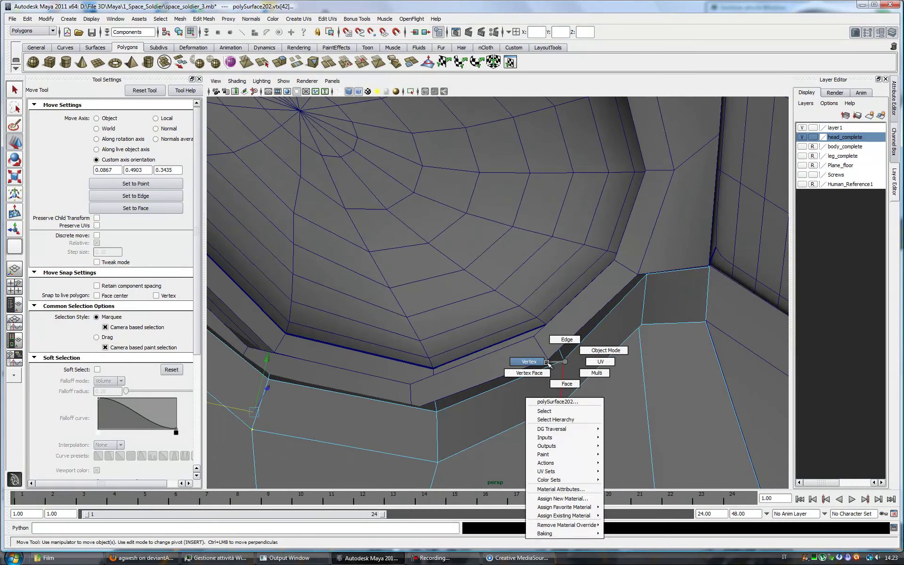
Step: Use Set to Edge to orient the move axis along the rim corner's edge
click(135, 196)
alt+drag(585, 414, 571, 444)
click(560, 419)
mouse_move(540, 379)
alt+mouse_down()
mouse_move(528, 369)
mouse_move(535, 402)
alt+mouse_up()
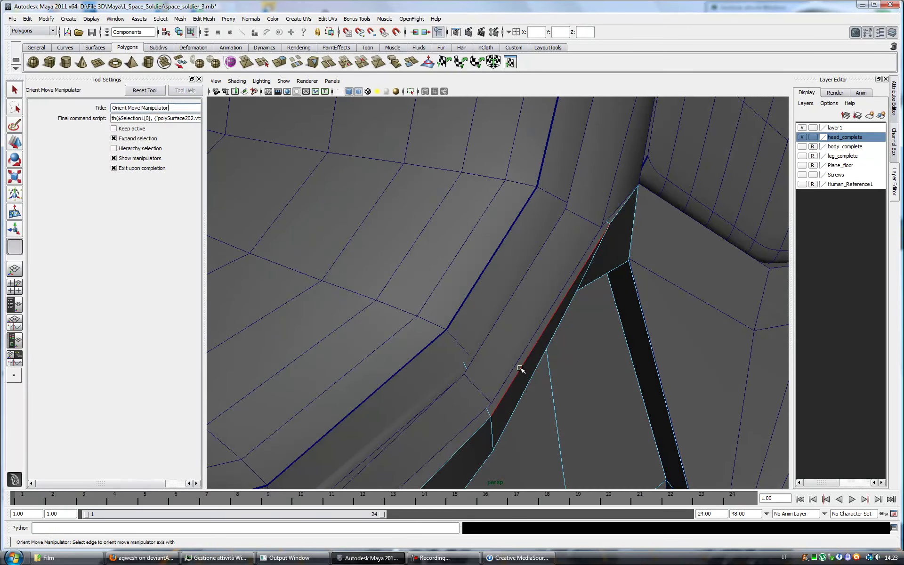
alt+drag(525, 364, 474, 387)
alt+right_drag(474, 388, 454, 372)
alt+drag(455, 372, 494, 385)
right_click(494, 385)
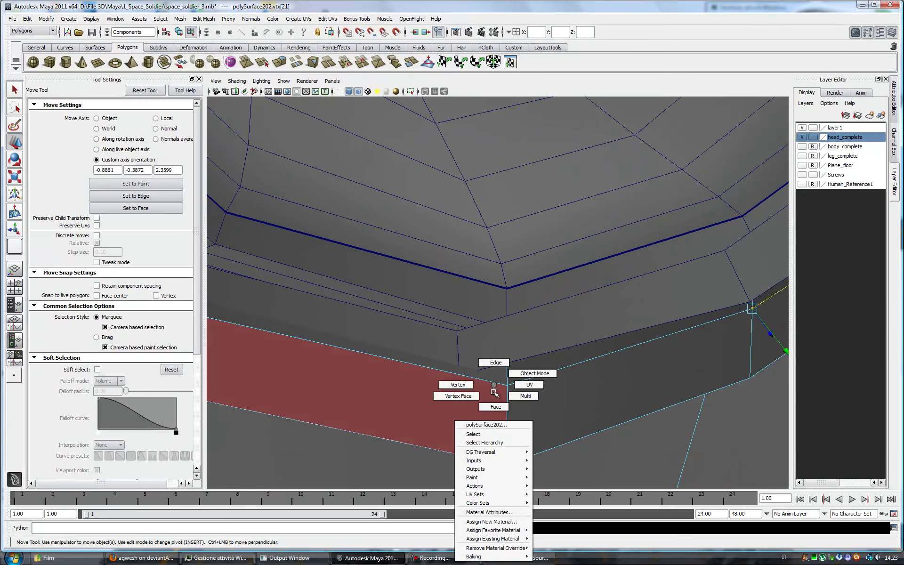
click(132, 200)
mouse_move(549, 369)
alt+mouse_down()
mouse_move(504, 369)
mouse_move(499, 398)
alt+mouse_up()
mouse_move(449, 321)
alt+mouse_down()
mouse_move(460, 333)
mouse_move(451, 311)
alt+mouse_up()
Step: Slide the next collar corner vertices along their adjoining edges
click(168, 201)
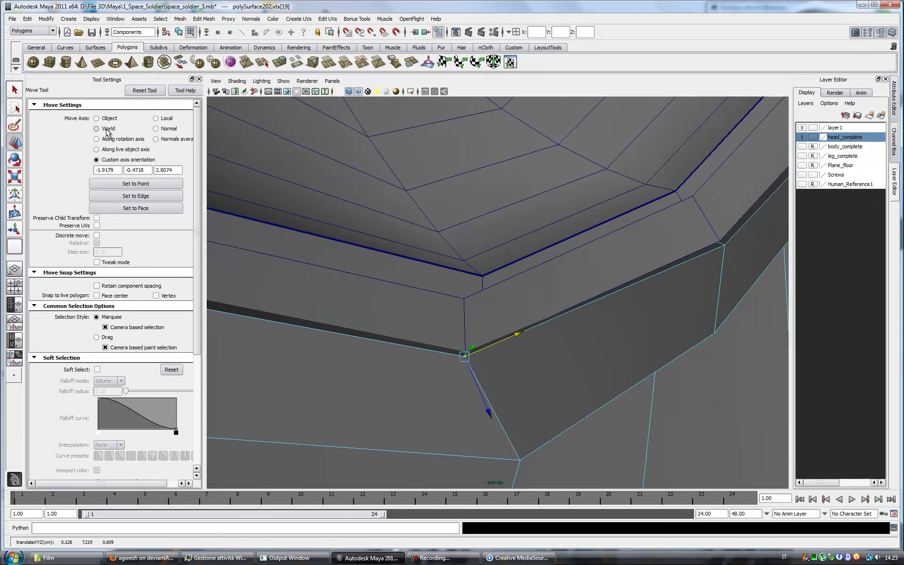
scroll(463, 305, down, 5)
scroll(476, 341, up, 3)
scroll(540, 359, up, 2)
mouse_move(544, 373)
alt+mouse_down()
mouse_move(481, 383)
mouse_move(448, 371)
alt+mouse_up()
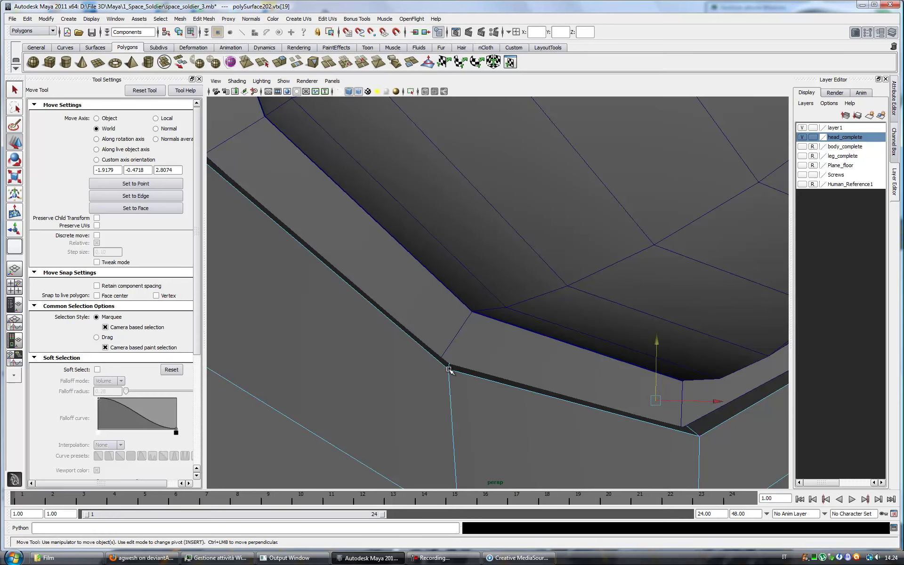
click(449, 369)
click(400, 328)
mouse_move(406, 334)
alt+mouse_down()
mouse_move(485, 377)
mouse_move(521, 380)
mouse_move(633, 434)
mouse_move(554, 402)
alt+mouse_up()
click(633, 433)
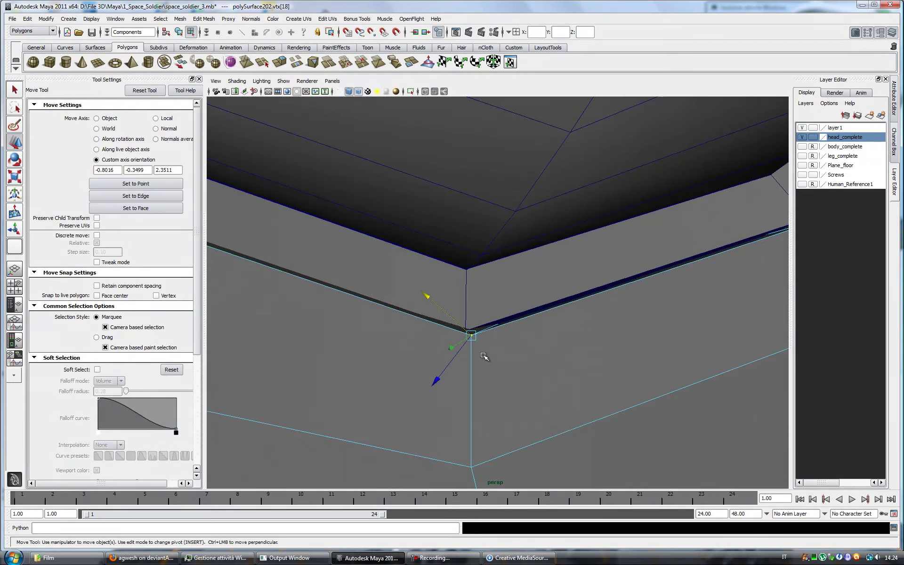
click(437, 312)
alt+drag(438, 313, 431, 385)
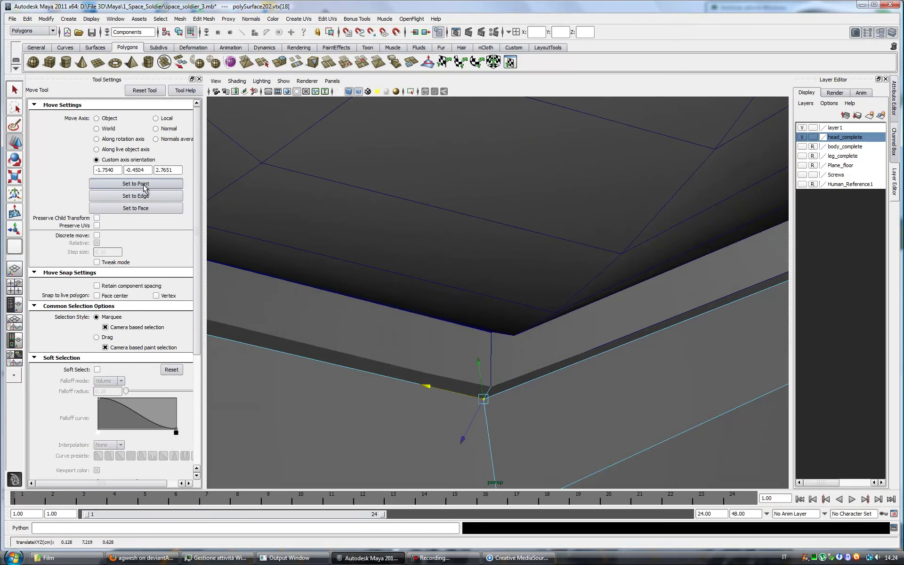
Step: Orient the next rim vertex's move axis to a neighbouring face and move along it
mouse_move(483, 348)
alt+mouse_down()
mouse_move(460, 373)
mouse_move(414, 388)
mouse_move(448, 335)
mouse_move(522, 374)
mouse_move(375, 416)
alt+mouse_up()
click(448, 334)
click(473, 306)
click(167, 200)
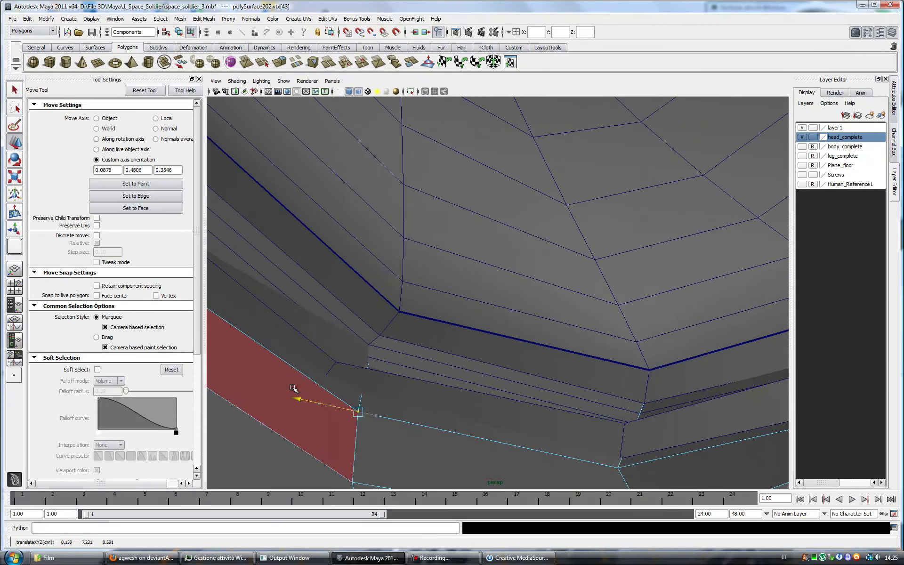
mouse_move(353, 377)
alt+mouse_down()
mouse_move(359, 367)
mouse_move(404, 371)
mouse_move(366, 375)
alt+mouse_up()
key(f)
alt+drag(448, 424, 456, 311)
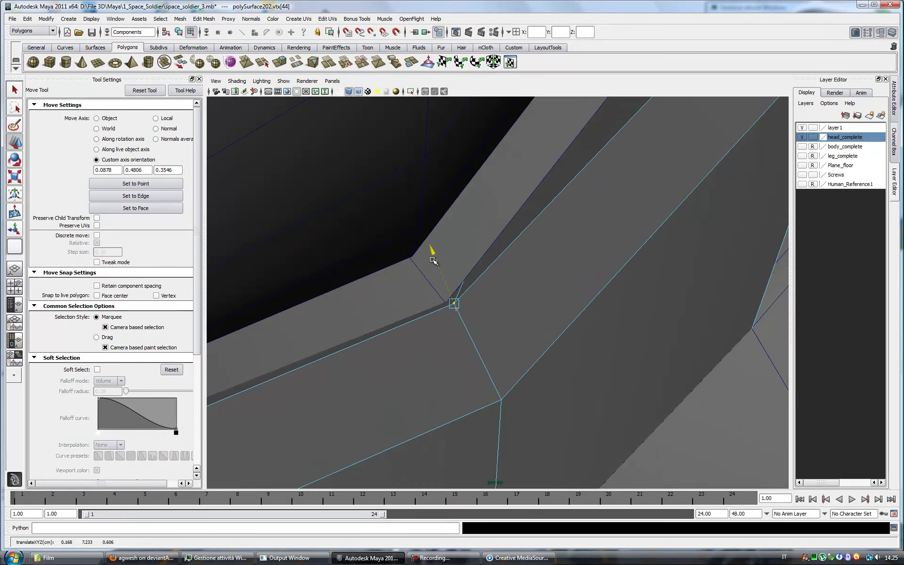
click(135, 208)
click(505, 298)
mouse_move(506, 296)
alt+mouse_down()
mouse_move(541, 297)
mouse_move(511, 281)
alt+mouse_up()
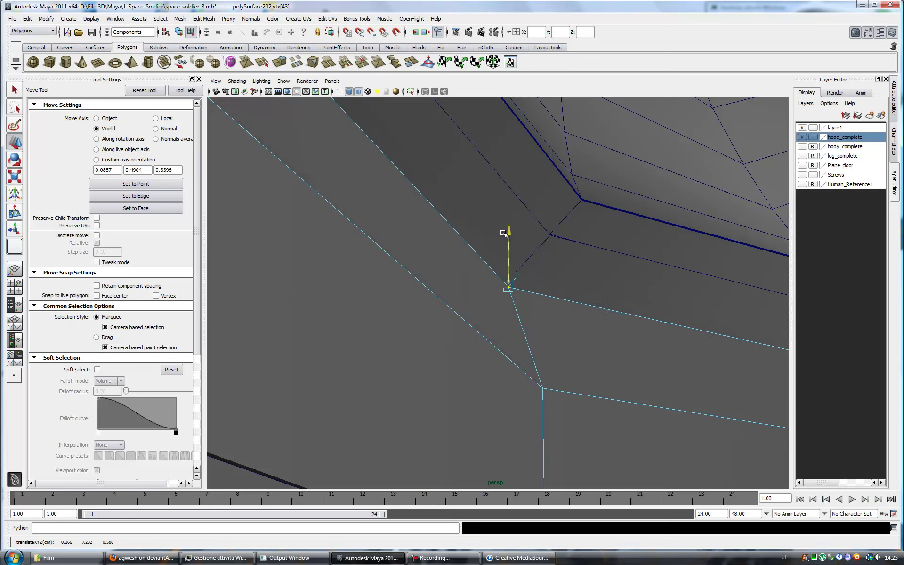
click(578, 303)
mouse_move(444, 267)
alt+mouse_down()
mouse_move(534, 286)
mouse_move(541, 319)
mouse_move(460, 390)
mouse_move(386, 299)
mouse_move(513, 292)
alt+mouse_up()
Step: Align the move axis with an edge of the narrow red face at the neck gap
click(135, 196)
alt+drag(436, 346, 400, 320)
alt+right_drag(400, 320, 487, 319)
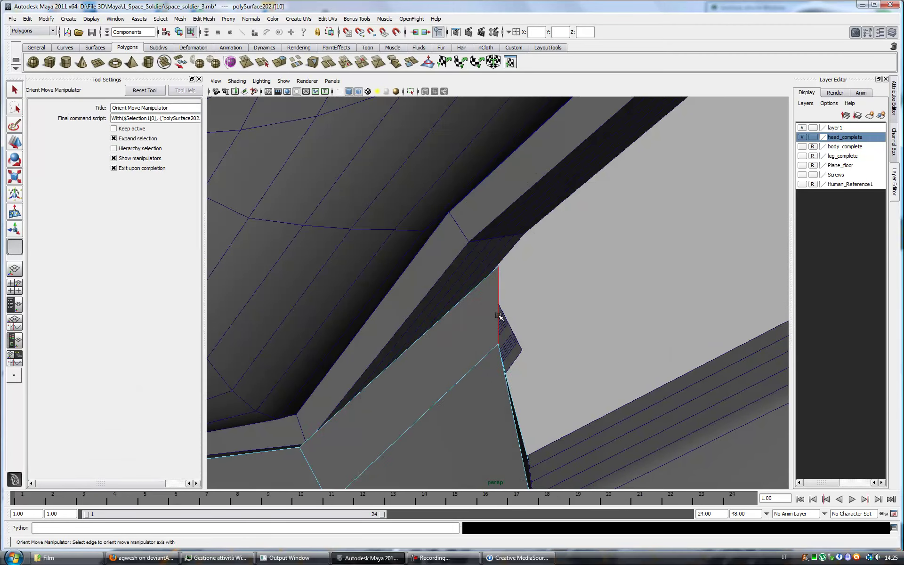
click(492, 319)
mouse_move(490, 215)
alt+mouse_down()
mouse_move(468, 228)
mouse_move(510, 283)
mouse_move(460, 267)
mouse_move(442, 342)
alt+mouse_up()
mouse_move(452, 425)
alt+mouse_down()
mouse_move(448, 438)
mouse_move(432, 319)
alt+mouse_up()
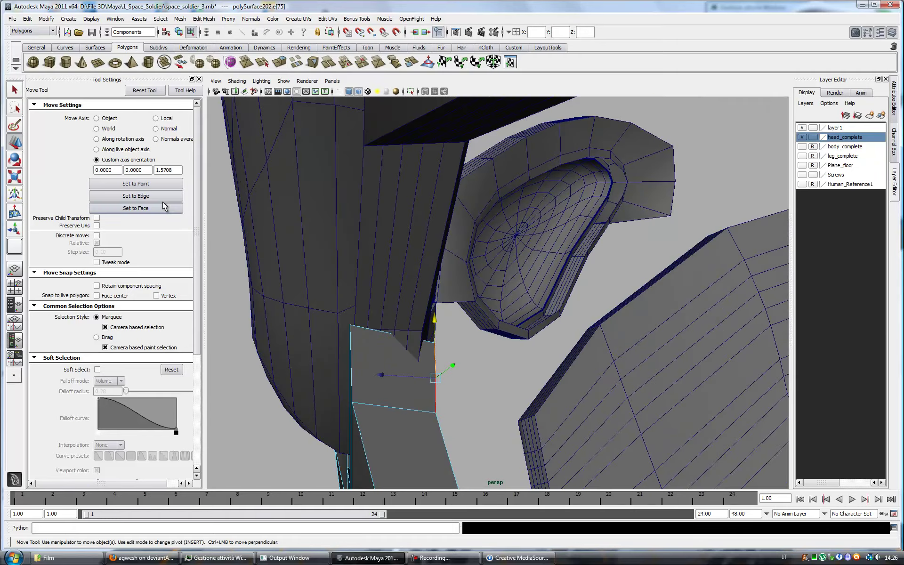
Step: Realign the move axis to an edge of the neck-gap face
click(135, 196)
click(430, 411)
mouse_move(444, 359)
alt+mouse_down()
mouse_move(429, 410)
mouse_move(427, 336)
alt+mouse_up()
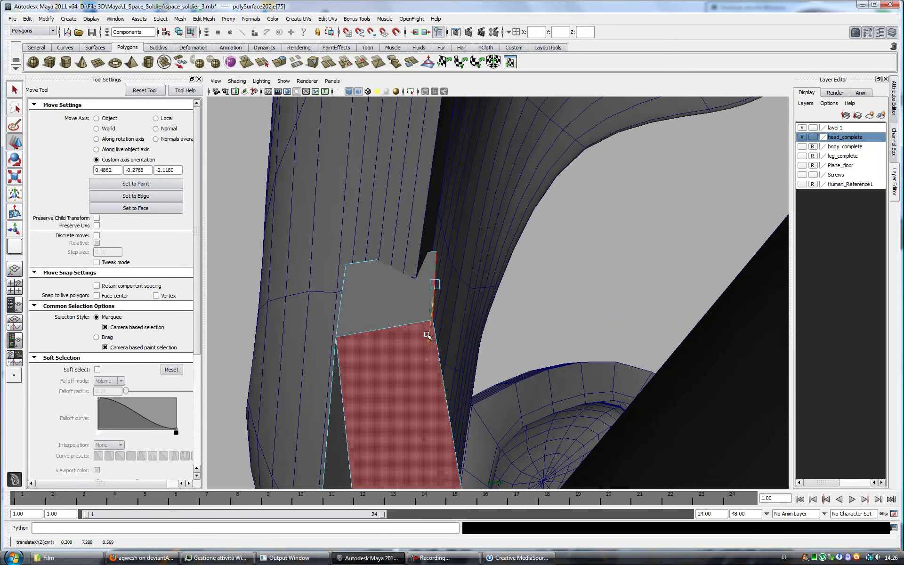
mouse_move(380, 356)
alt+mouse_down()
mouse_move(430, 377)
mouse_move(533, 356)
alt+mouse_up()
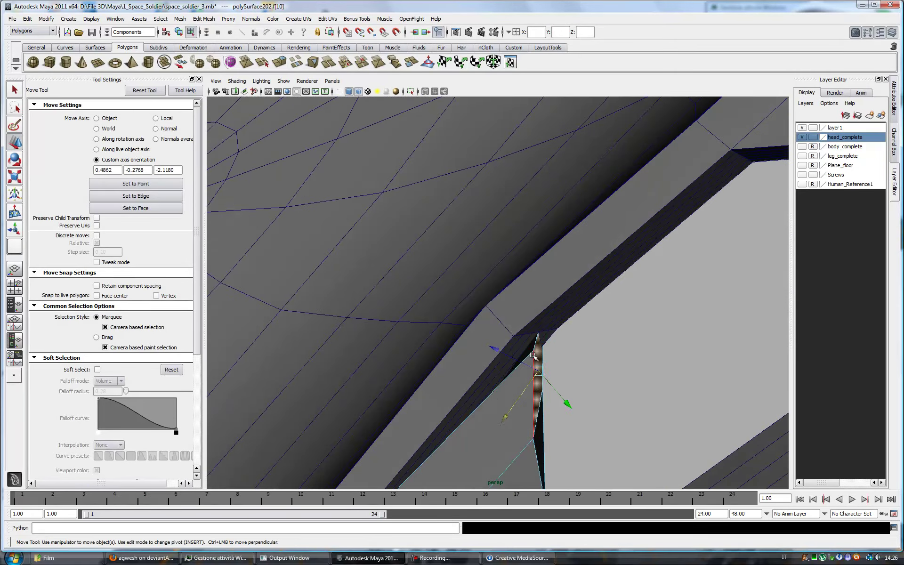
alt+drag(292, 264, 312, 266)
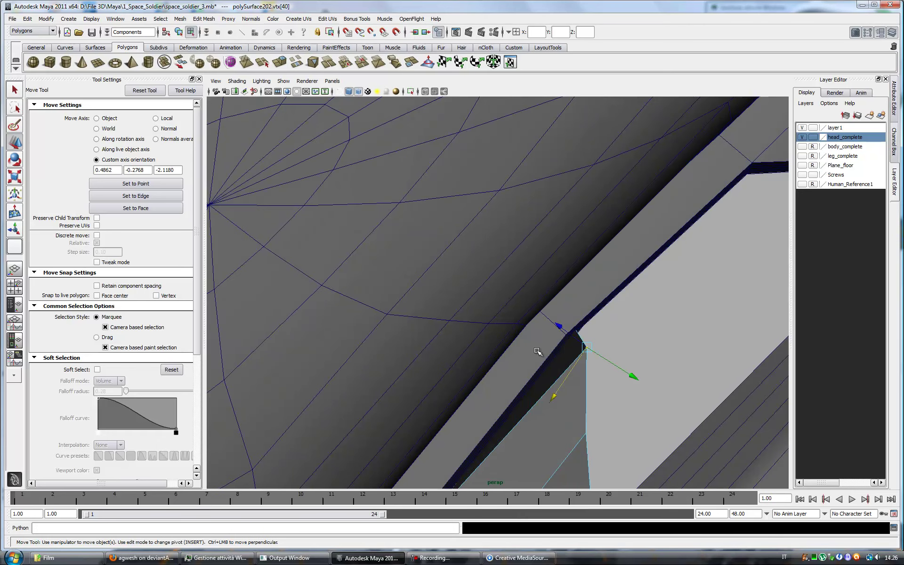
click(127, 198)
right_click(558, 330)
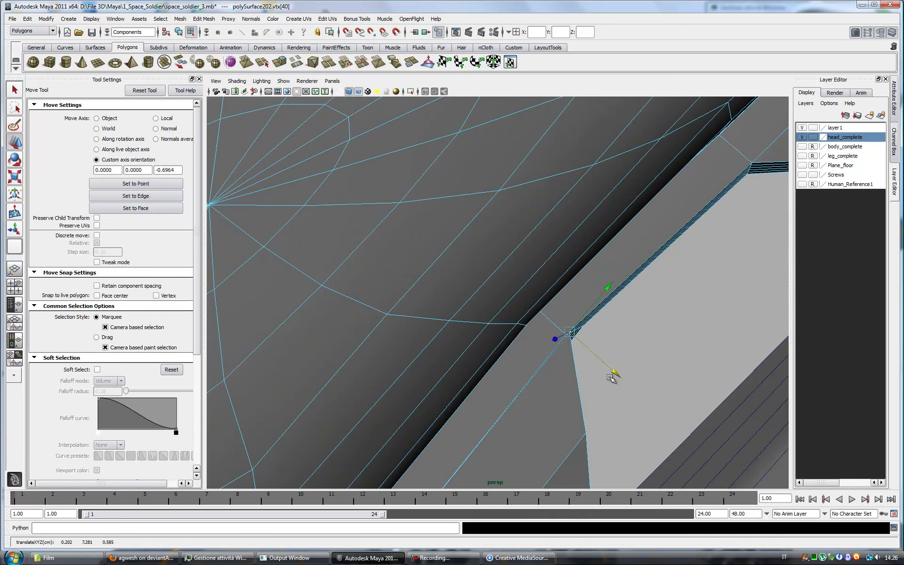
alt+drag(613, 376, 415, 313)
alt+drag(363, 378, 434, 373)
mouse_move(358, 407)
alt+mouse_down()
mouse_move(518, 330)
mouse_move(560, 369)
mouse_move(448, 347)
mouse_move(438, 357)
mouse_move(454, 333)
mouse_move(434, 343)
mouse_move(431, 290)
mouse_move(427, 376)
mouse_move(521, 414)
alt+mouse_up()
Step: Set the move axis from the narrow neck face and pull a new face out from the rim
click(431, 290)
click(529, 403)
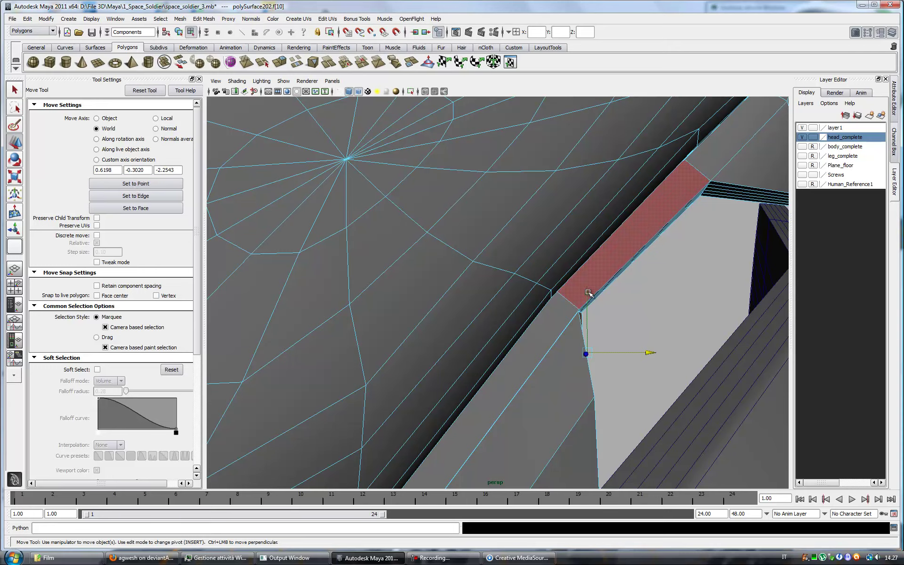
alt+right_drag(589, 296, 471, 376)
alt+drag(470, 377, 454, 377)
click(501, 353)
mouse_move(501, 353)
alt+mouse_down()
mouse_move(502, 377)
mouse_move(490, 369)
mouse_move(631, 373)
mouse_move(641, 389)
alt+mouse_up()
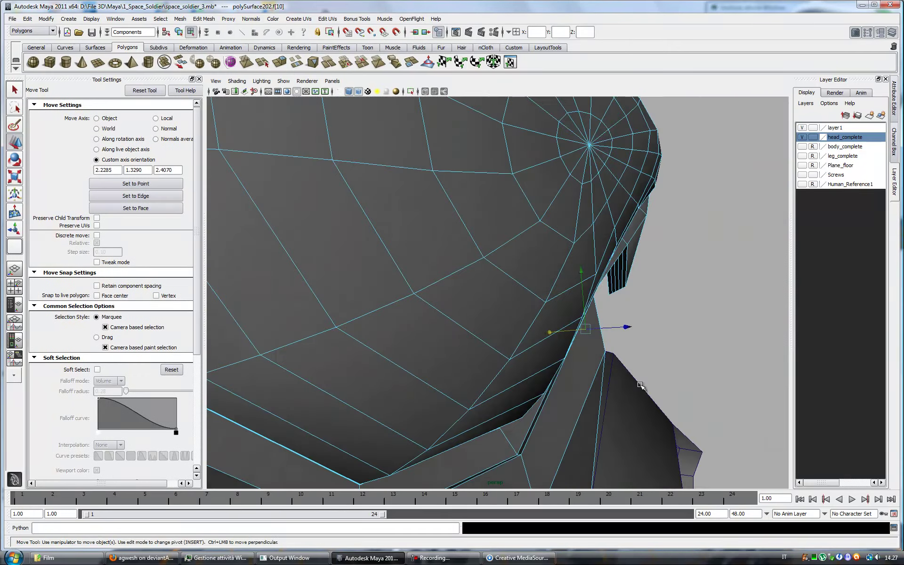
alt+right_drag(641, 389, 522, 303)
mouse_move(522, 303)
alt+mouse_down()
mouse_move(569, 377)
mouse_move(560, 377)
alt+mouse_up()
Step: Extrude the face beside the eye opening and slide it along a custom edge-aligned axis
key(ctrl+e)
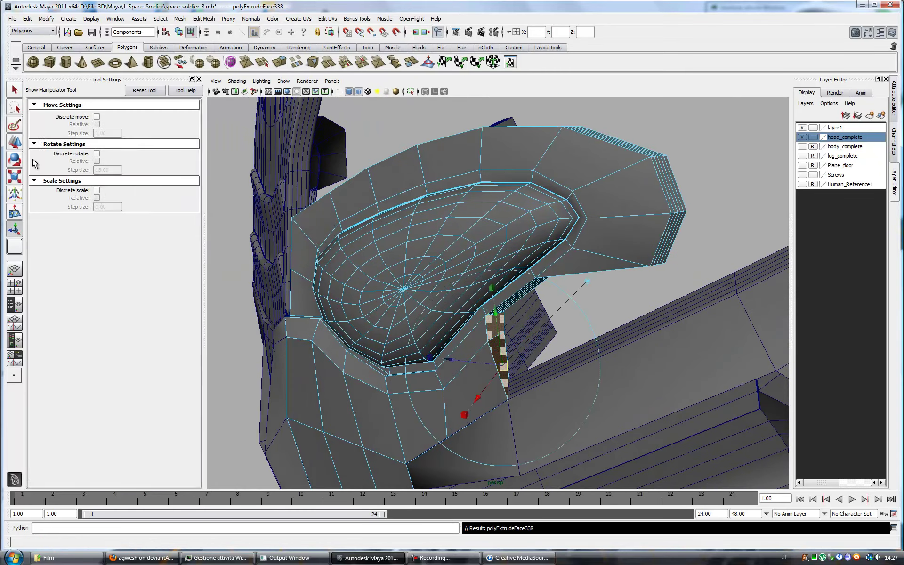
click(612, 352)
drag(612, 351, 630, 303)
mouse_move(671, 277)
alt+mouse_down()
mouse_move(532, 268)
mouse_move(476, 345)
mouse_move(437, 262)
alt+mouse_up()
click(437, 263)
mouse_move(483, 334)
alt+mouse_down()
mouse_move(557, 309)
mouse_move(593, 232)
alt+mouse_up()
click(594, 232)
alt+drag(592, 280, 621, 212)
click(136, 195)
click(625, 214)
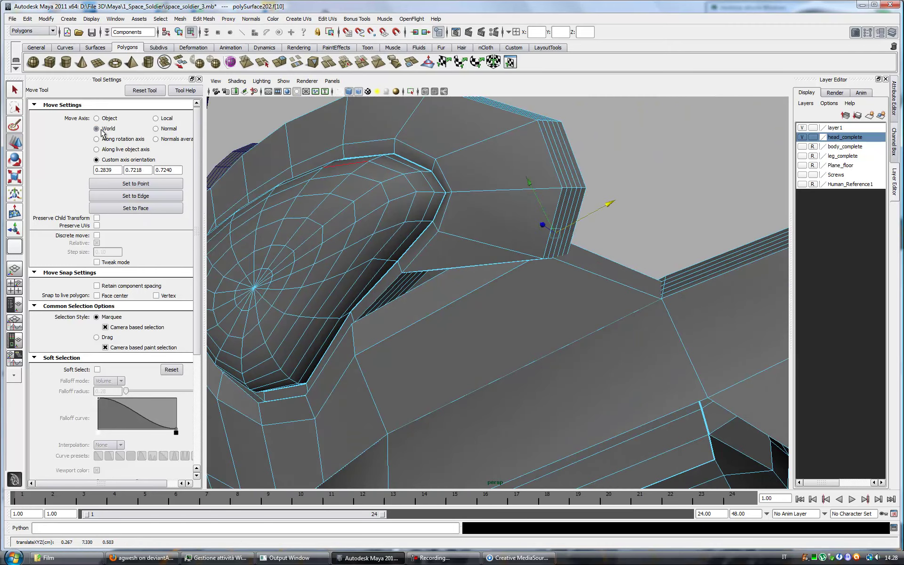
mouse_move(565, 204)
alt+mouse_down()
mouse_move(490, 253)
mouse_move(476, 242)
mouse_move(531, 255)
mouse_move(551, 278)
mouse_move(521, 264)
mouse_move(504, 270)
mouse_move(518, 270)
mouse_move(509, 242)
mouse_move(484, 262)
mouse_move(448, 232)
alt+mouse_up()
click(531, 255)
Step: Insert an edge loop on the new piece and move the new edge pair along world axes
click(229, 92)
scroll(508, 270, down, 5)
scroll(508, 270, up, 5)
click(499, 273)
key(w)
mouse_move(528, 155)
alt+mouse_down()
mouse_move(464, 161)
mouse_move(541, 210)
mouse_move(627, 175)
alt+mouse_up()
click(486, 168)
key(w)
click(109, 129)
key(f)
Step: Realign the move axis to an edge and tweak the band's edges and vertices close up
click(135, 196)
click(448, 302)
click(136, 196)
click(522, 313)
alt+drag(553, 280, 468, 297)
alt+right_drag(468, 294, 472, 298)
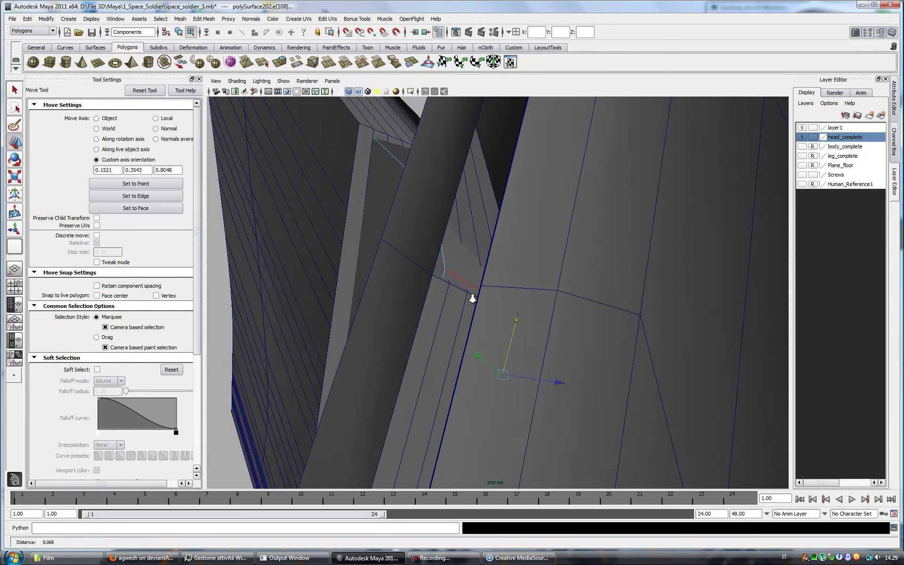
alt+drag(472, 298, 482, 300)
mouse_move(450, 197)
alt+mouse_down()
mouse_move(480, 248)
mouse_move(511, 256)
mouse_move(455, 247)
mouse_move(439, 256)
alt+mouse_up()
mouse_move(442, 157)
alt+right_down()
mouse_move(437, 243)
mouse_move(424, 239)
mouse_move(619, 310)
alt+right_up()
Step: Align movement to the face and nearby edges, then preview the band smoothed
click(160, 200)
click(686, 239)
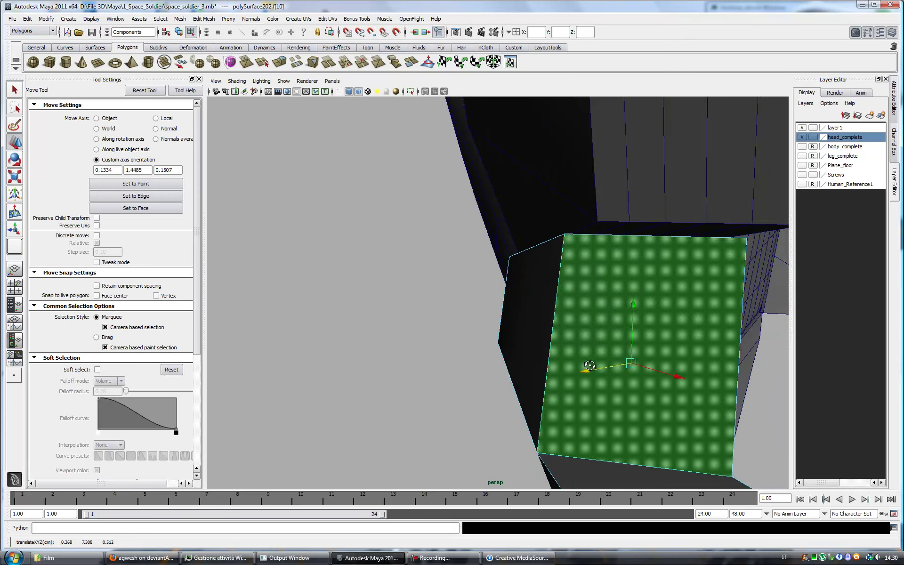
alt+drag(588, 367, 518, 329)
click(165, 196)
click(546, 292)
mouse_move(546, 293)
alt+mouse_down()
mouse_move(621, 262)
mouse_move(550, 349)
alt+mouse_up()
click(136, 196)
alt+drag(504, 309, 531, 309)
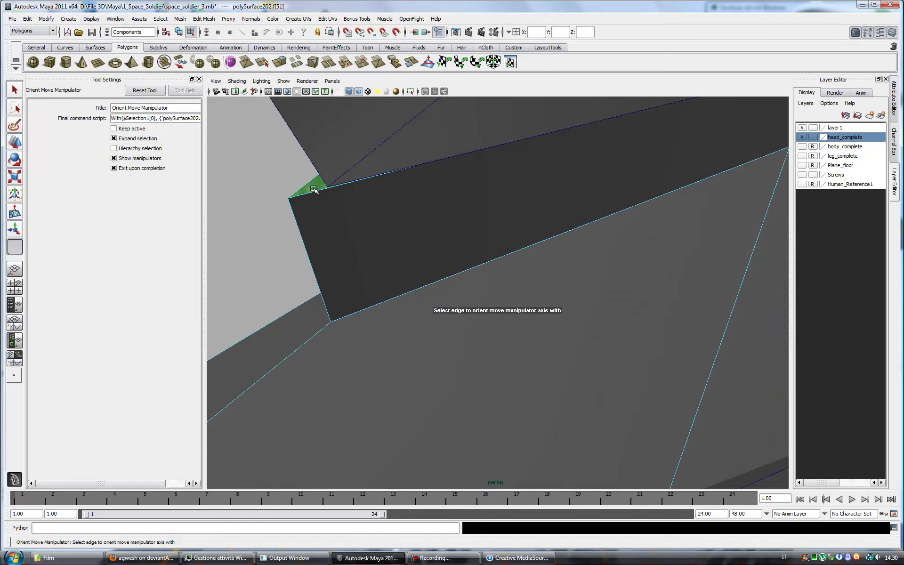
click(531, 310)
alt+drag(434, 218, 532, 354)
alt+right_drag(528, 353, 534, 339)
mouse_move(535, 339)
alt+mouse_down()
mouse_move(504, 333)
mouse_move(501, 322)
mouse_move(526, 228)
alt+mouse_up()
key(3)
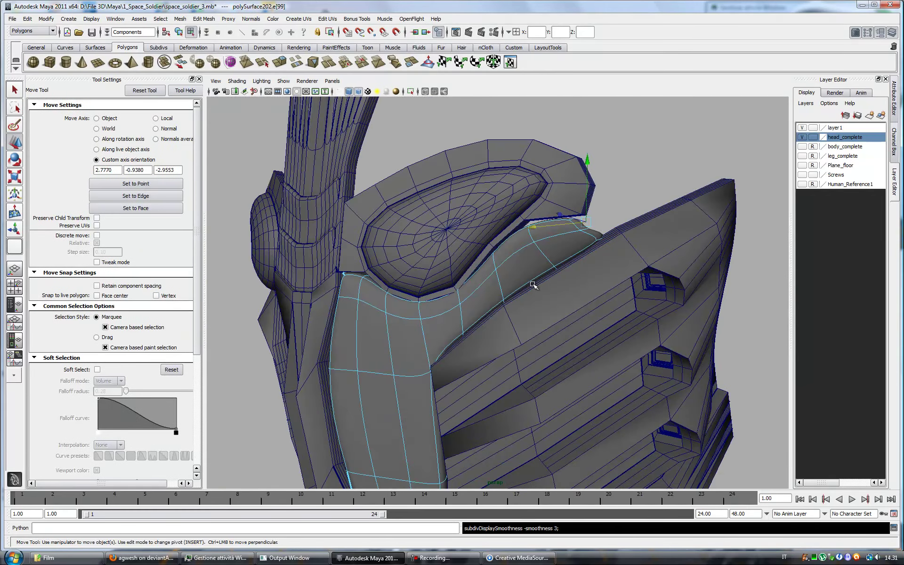
Step: Select the pCube15 armour piece and crease its hard rim edges with the Crease Tool
click(635, 241)
mouse_move(383, 313)
alt+mouse_down()
mouse_move(436, 313)
mouse_move(451, 233)
alt+mouse_up()
alt+right_drag(451, 233, 501, 321)
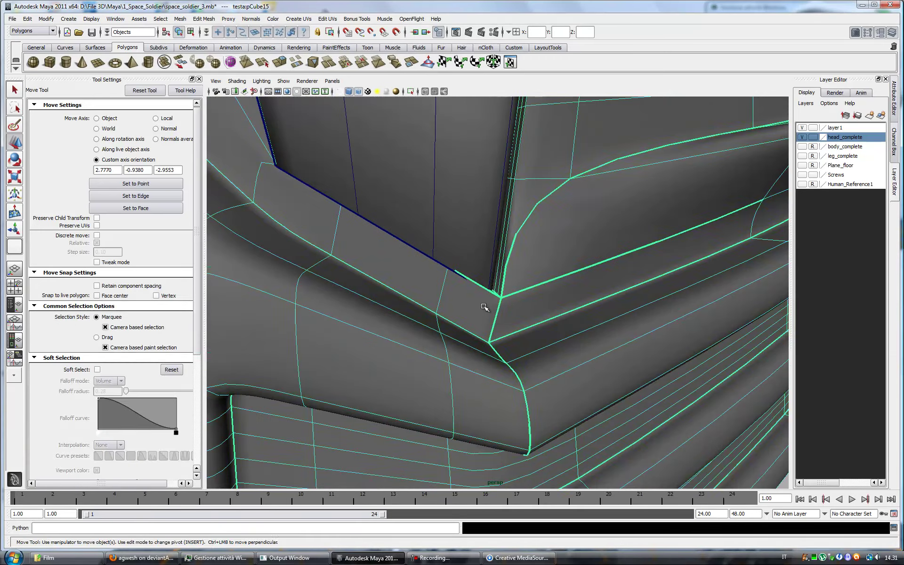
key(q)
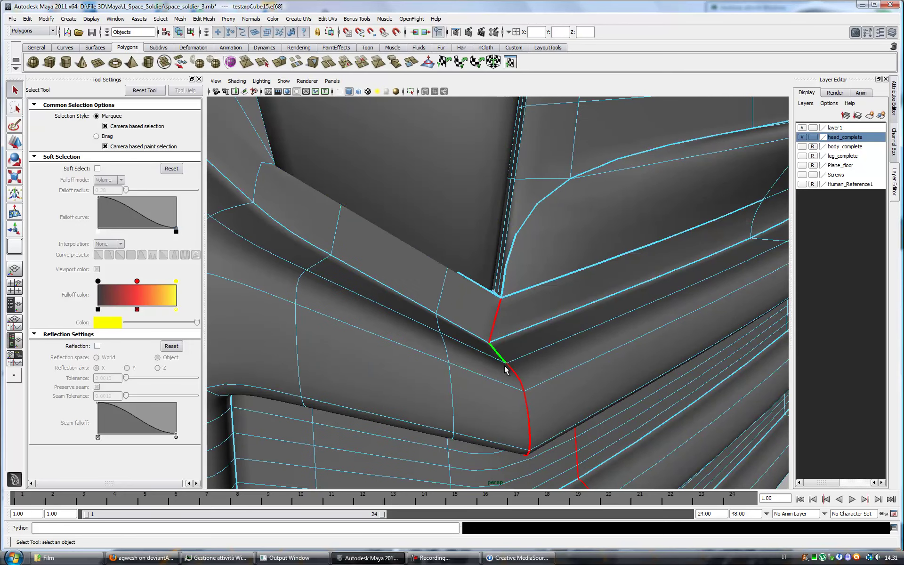
mouse_move(501, 285)
alt+mouse_down()
mouse_move(343, 236)
mouse_move(524, 409)
mouse_move(470, 329)
alt+mouse_up()
click(203, 19)
click(251, 299)
key(q)
key(y)
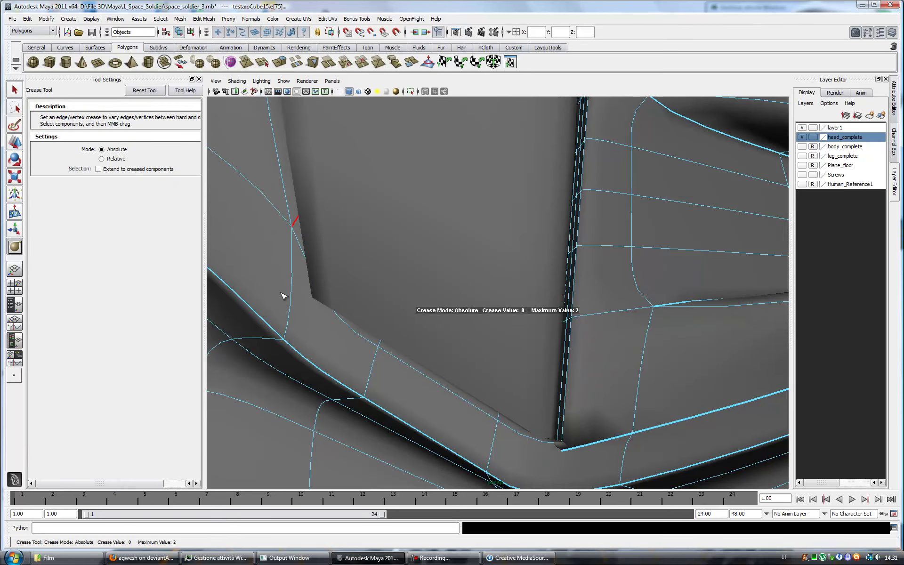
alt+drag(282, 296, 524, 289)
key(q)
Step: Pick an edge on the upright piece, then frame the chest plate for four-loop edge insertion
mouse_move(413, 228)
alt+mouse_down()
mouse_move(510, 306)
mouse_move(491, 262)
mouse_move(541, 282)
mouse_move(652, 197)
mouse_move(420, 290)
alt+mouse_up()
alt+drag(706, 212, 569, 316)
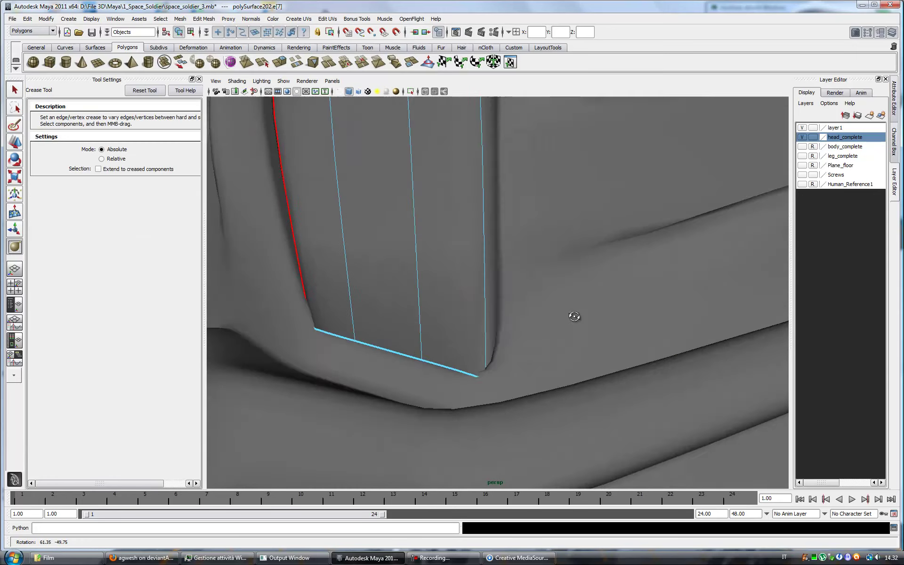
click(470, 380)
key(q)
alt+drag(473, 379, 610, 224)
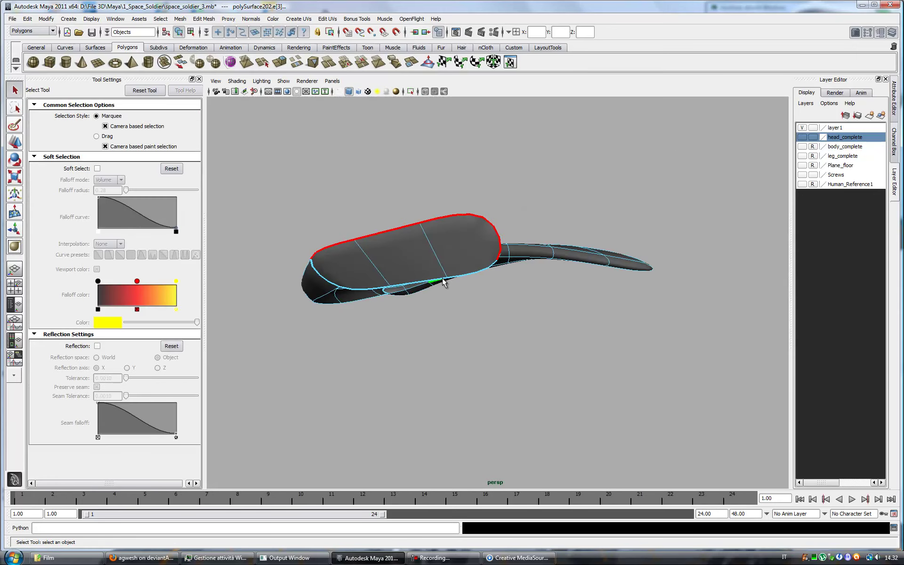
alt+drag(424, 283, 513, 272)
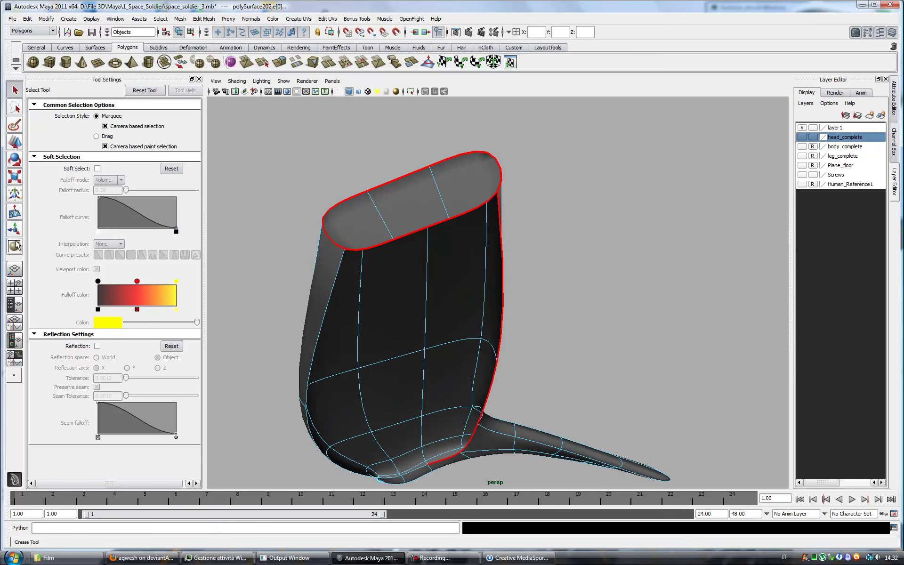
alt+drag(330, 226, 448, 247)
alt+right_drag(448, 246, 516, 278)
alt+middle_drag(516, 279, 511, 251)
alt+drag(512, 251, 541, 229)
click(204, 19)
click(221, 83)
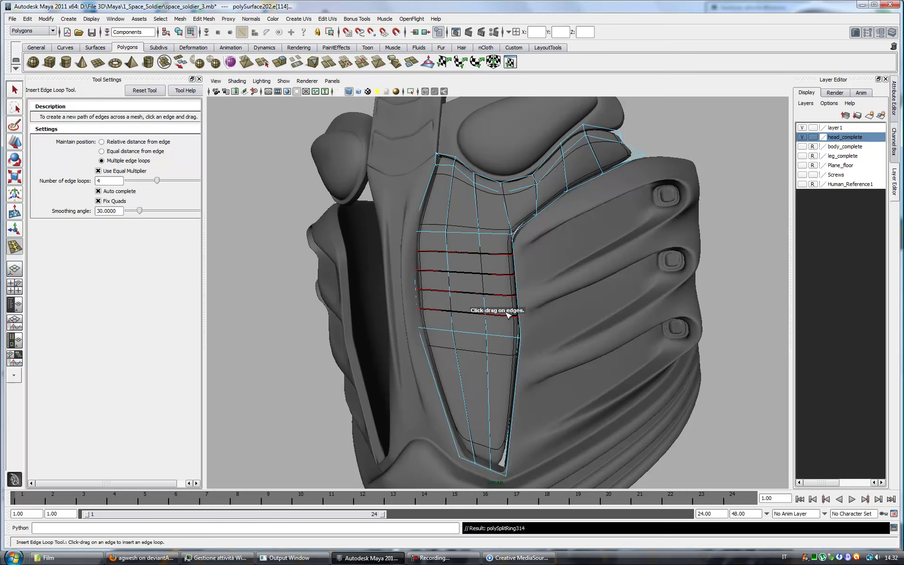
Step: Insert four edge loops across the chest plate and check it in smooth preview
click(509, 313)
alt+drag(510, 313, 540, 386)
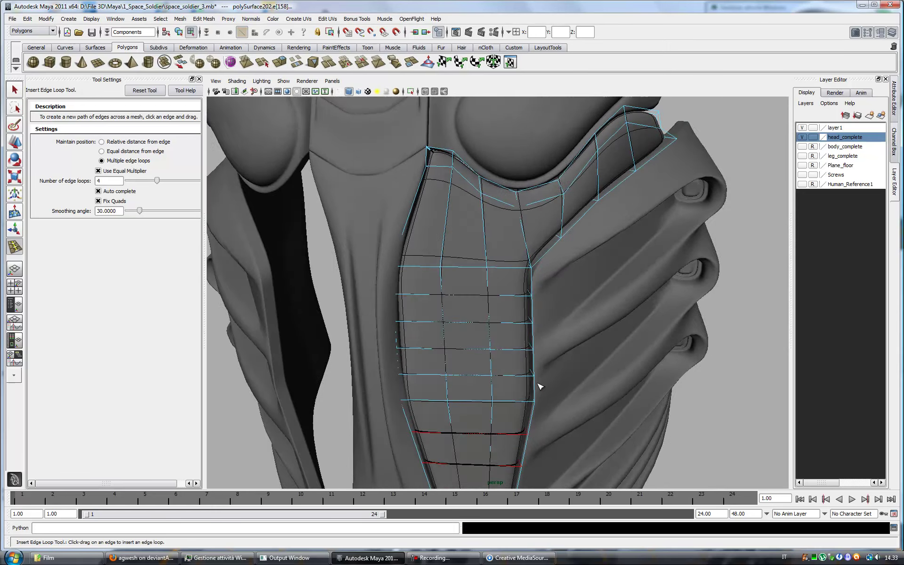
alt+right_drag(540, 386, 504, 306)
alt+drag(504, 307, 537, 307)
alt+right_drag(537, 307, 482, 376)
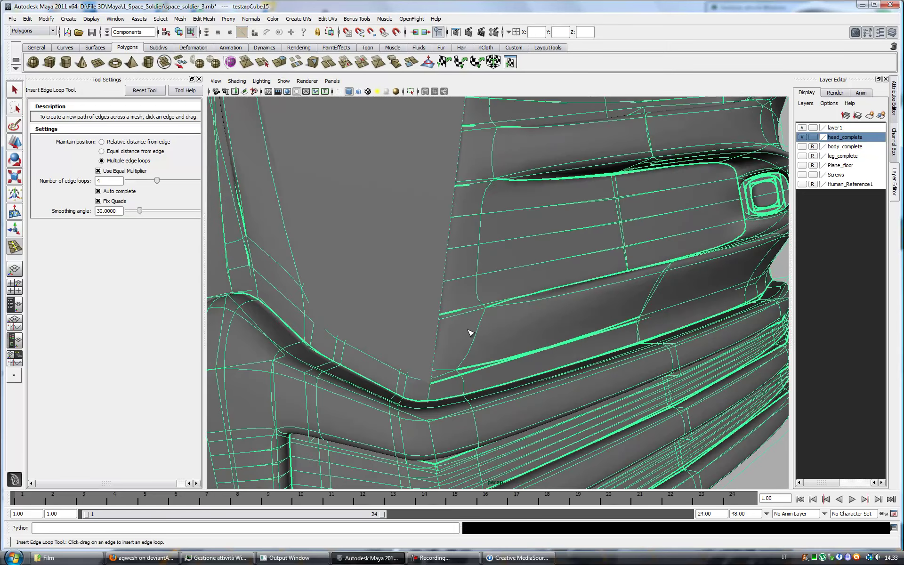
alt+drag(490, 378, 460, 317)
key(3)
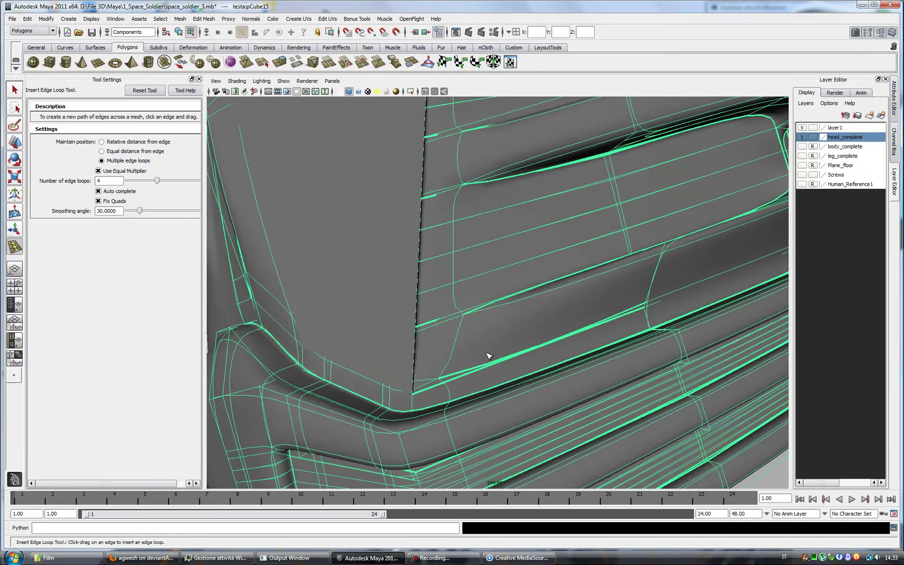
key(q)
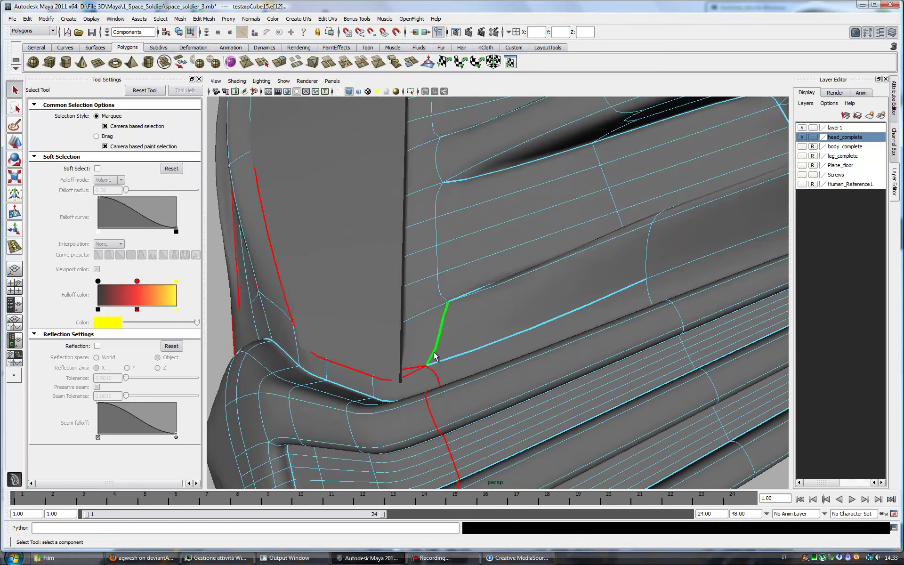
Step: Select the panel piece beside the eye and bring it into close view for creasing
alt+right_drag(473, 347, 485, 357)
mouse_move(485, 357)
alt+mouse_down()
mouse_move(502, 345)
mouse_move(480, 325)
mouse_move(494, 353)
mouse_move(411, 383)
alt+mouse_up()
click(411, 384)
click(204, 19)
click(238, 289)
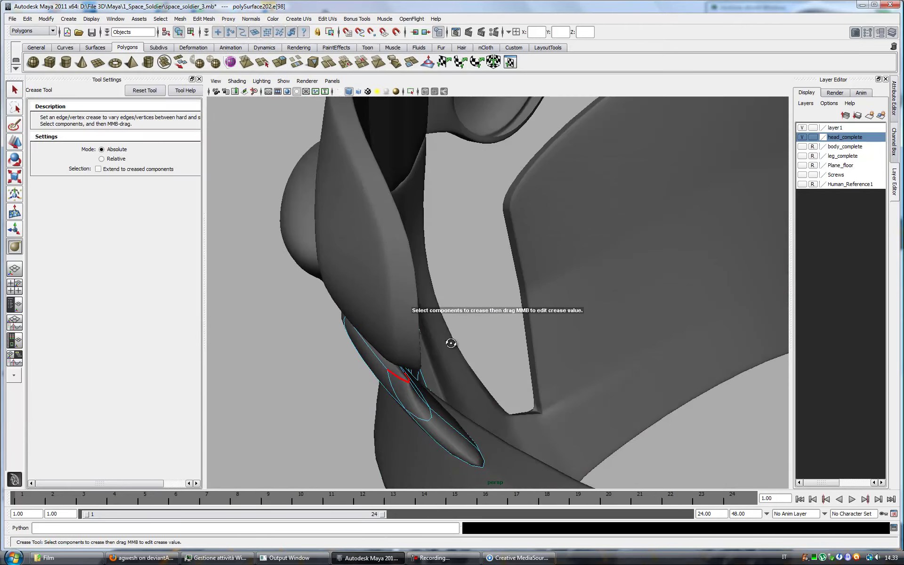
alt+drag(545, 337, 443, 202)
alt+right_drag(444, 202, 454, 248)
Step: Crease the panel's chosen edges so they stay sharp when smoothed
alt+drag(454, 249, 405, 244)
key(F10)
click(437, 242)
key(3)
mouse_move(447, 314)
alt+mouse_down()
mouse_move(520, 343)
mouse_move(571, 343)
alt+mouse_up()
key(g)
key(q)
Step: Add more edge loops to the front strip and return to creasing its tip edges
mouse_move(718, 243)
alt+mouse_down()
mouse_move(438, 313)
mouse_move(383, 363)
mouse_move(424, 369)
mouse_move(577, 313)
mouse_move(420, 336)
alt+mouse_up()
click(204, 18)
click(226, 88)
key(q)
alt+drag(409, 390, 521, 268)
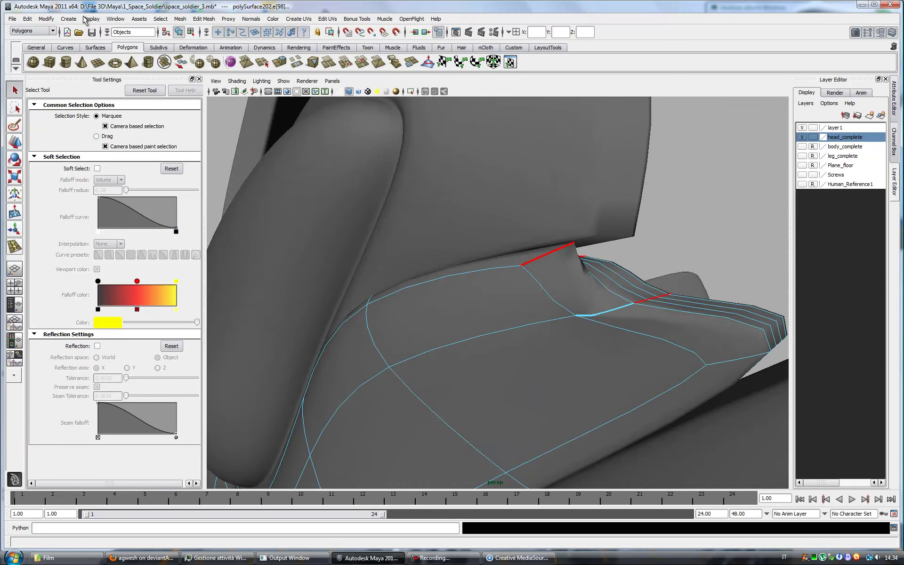
key(q)
mouse_move(615, 256)
alt+mouse_down()
mouse_move(605, 332)
mouse_move(358, 379)
alt+mouse_up()
click(15, 247)
mouse_move(490, 323)
alt+mouse_down()
mouse_move(663, 278)
mouse_move(562, 356)
mouse_move(502, 333)
mouse_move(457, 329)
mouse_move(513, 343)
mouse_move(463, 356)
alt+mouse_up()
Step: Select the long panel's inner edge, hide the head_complete layer and nudge its vertices
click(892, 93)
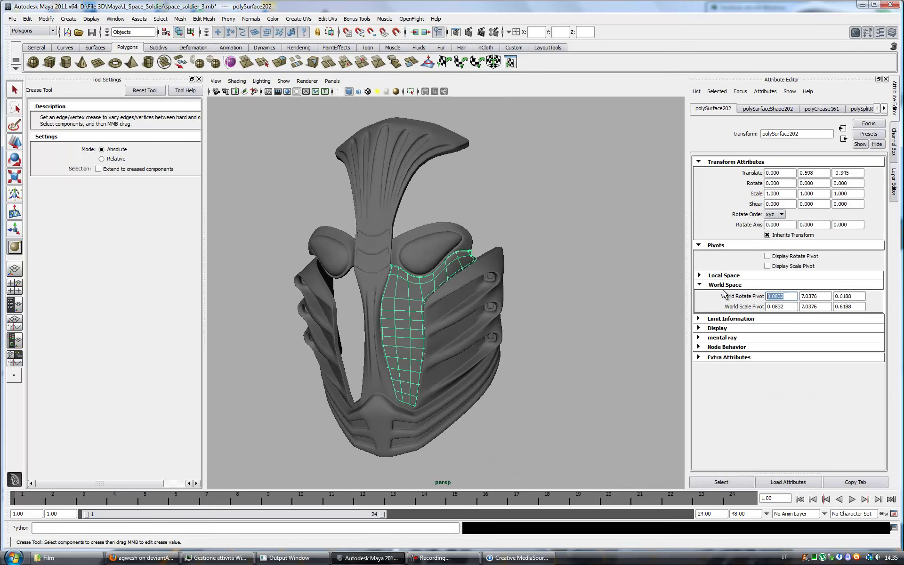
mouse_move(639, 329)
alt+mouse_down()
mouse_move(462, 323)
mouse_move(404, 353)
mouse_move(433, 347)
alt+mouse_up()
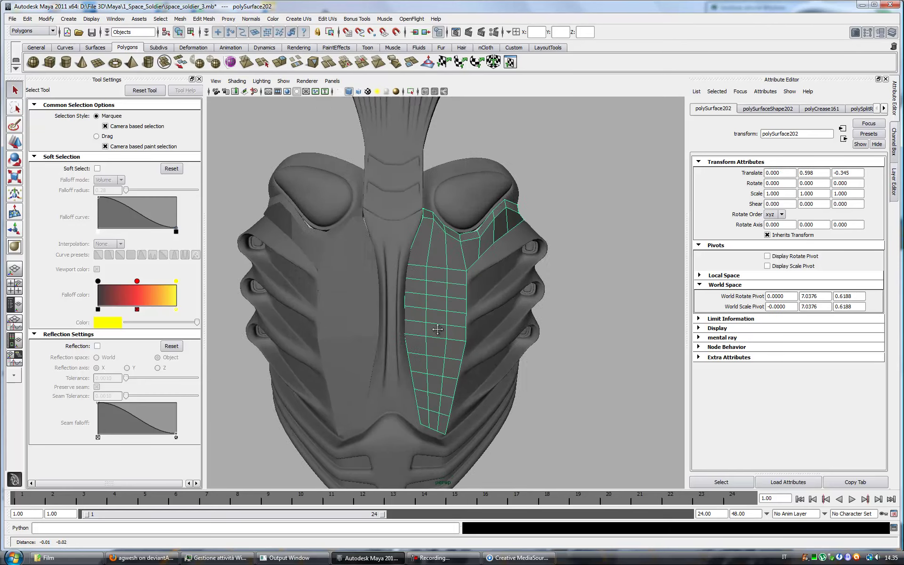
scroll(423, 255, up, 5)
right_click(423, 256)
click(423, 226)
click(409, 283)
key(w)
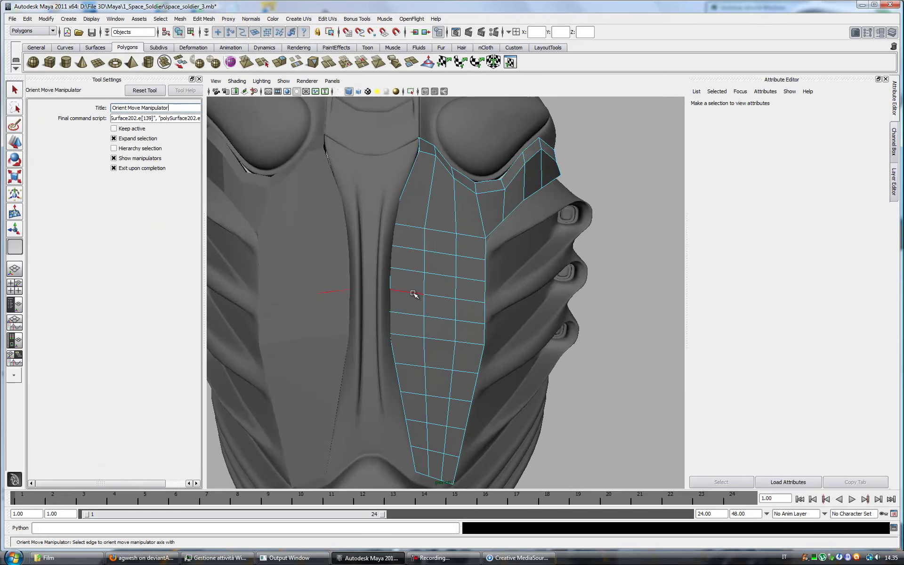
click(893, 182)
click(802, 137)
scroll(482, 320, up, 2)
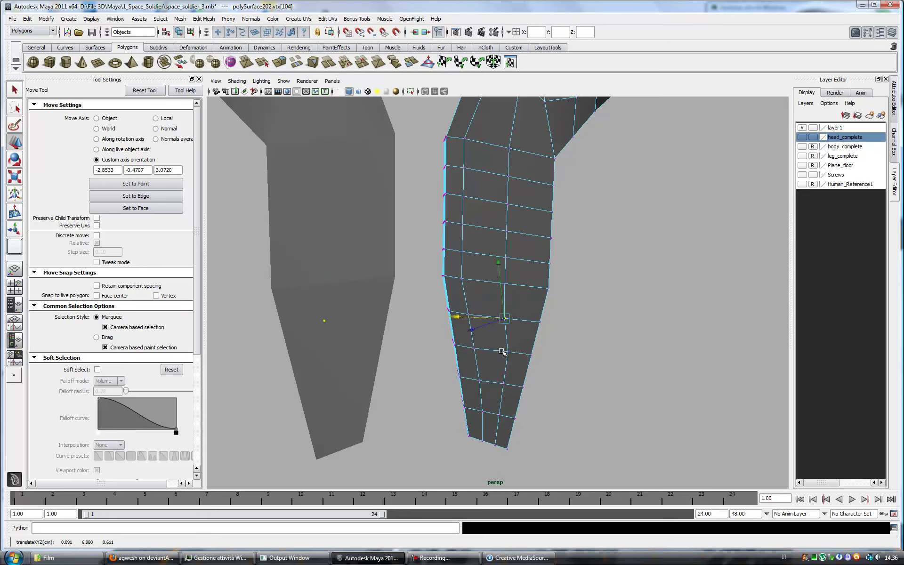
scroll(453, 386, down, 3)
key(ctrl+z)
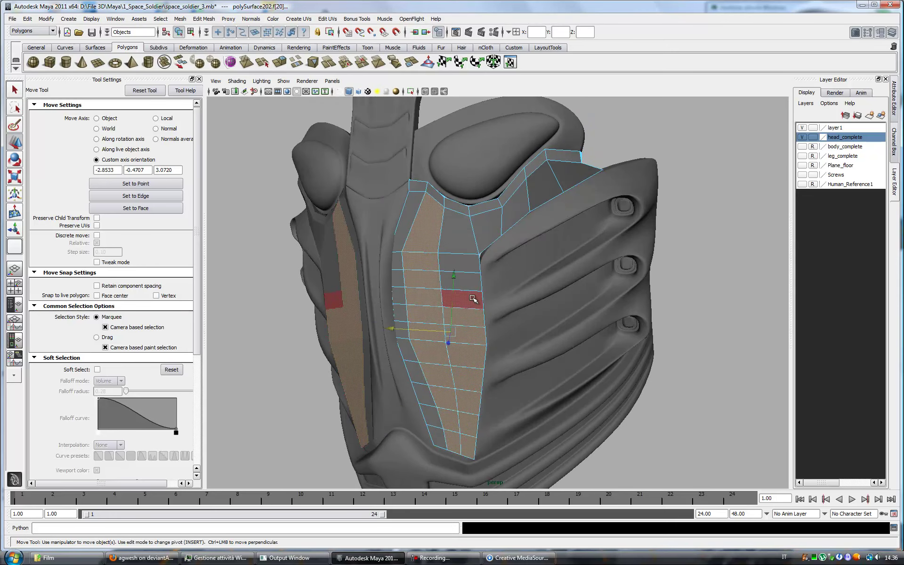
Step: Hide the head_complete layer and extrude the selected panel faces into flaps
click(801, 137)
alt+drag(682, 259, 595, 323)
key(t)
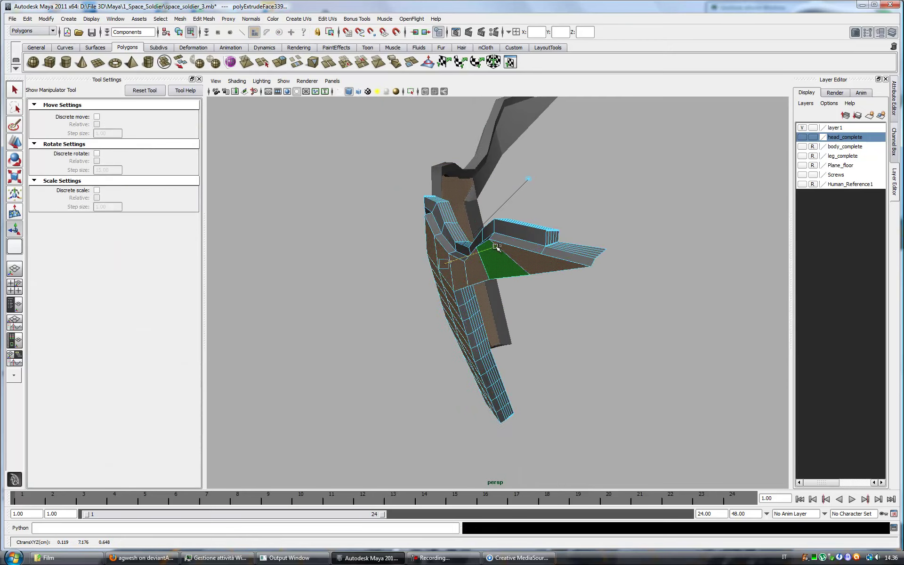
key(q)
alt+drag(493, 244, 561, 293)
mouse_move(534, 294)
alt+mouse_down()
mouse_move(537, 306)
mouse_move(518, 329)
mouse_move(521, 374)
mouse_move(542, 390)
alt+mouse_up()
Step: Merge the flaps' stray vertices into their neighbours with the Merge Vertex Tool
click(204, 19)
click(246, 246)
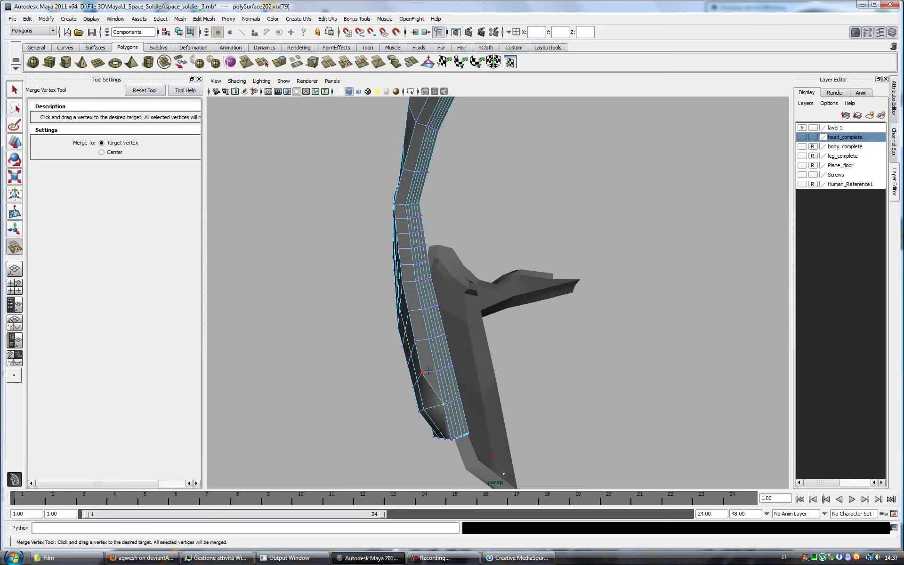
drag(422, 372, 421, 375)
scroll(424, 372, up, 5)
drag(456, 281, 470, 278)
alt+drag(470, 278, 413, 279)
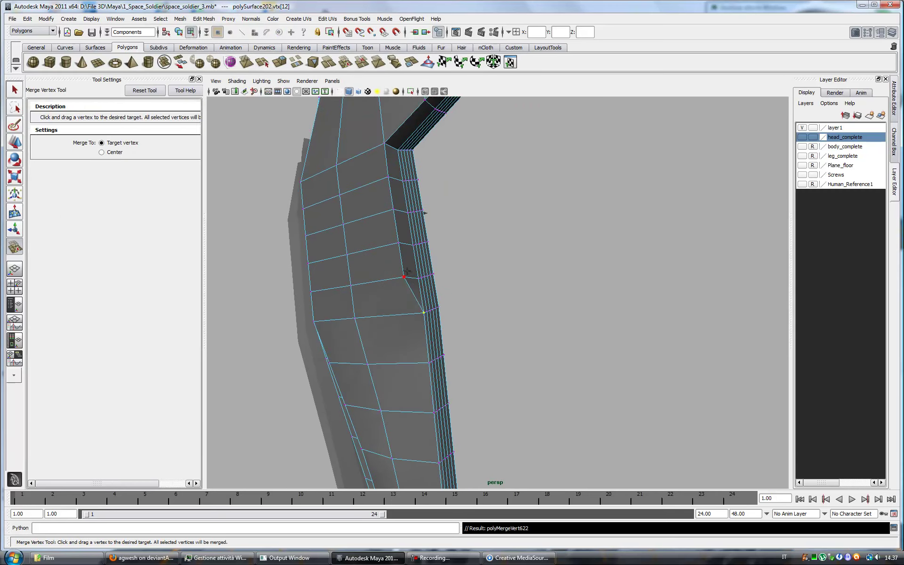
drag(410, 244, 418, 242)
mouse_move(417, 242)
alt+mouse_down()
mouse_move(389, 256)
mouse_move(488, 347)
mouse_move(445, 325)
mouse_move(465, 308)
alt+mouse_up()
Step: Merge the remaining loose vertices along the strip's top edge
key(q)
scroll(399, 252, down, 5)
key(g)
alt+drag(460, 267, 559, 172)
drag(559, 172, 560, 219)
alt+drag(389, 159, 346, 239)
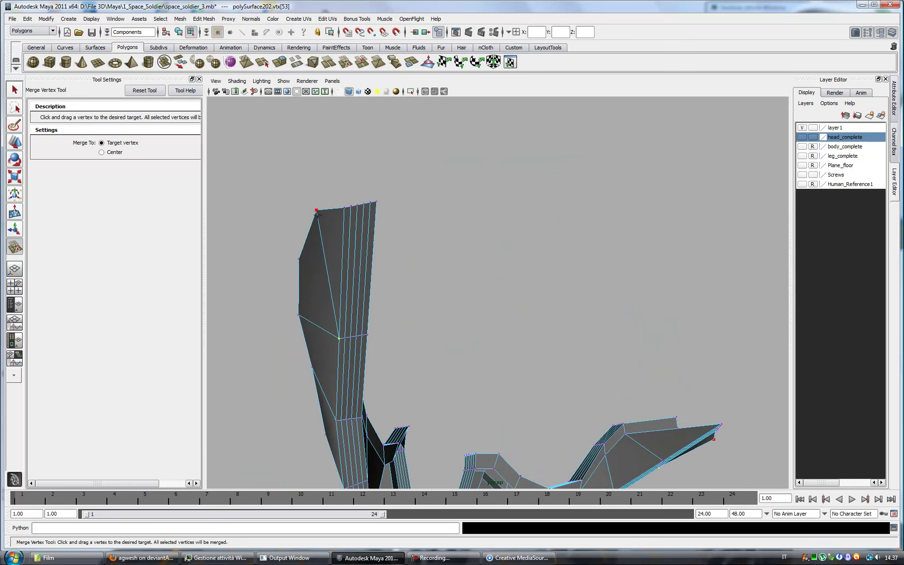
key(q)
mouse_move(404, 282)
alt+mouse_down()
mouse_move(421, 345)
mouse_move(507, 355)
mouse_move(481, 301)
alt+mouse_up()
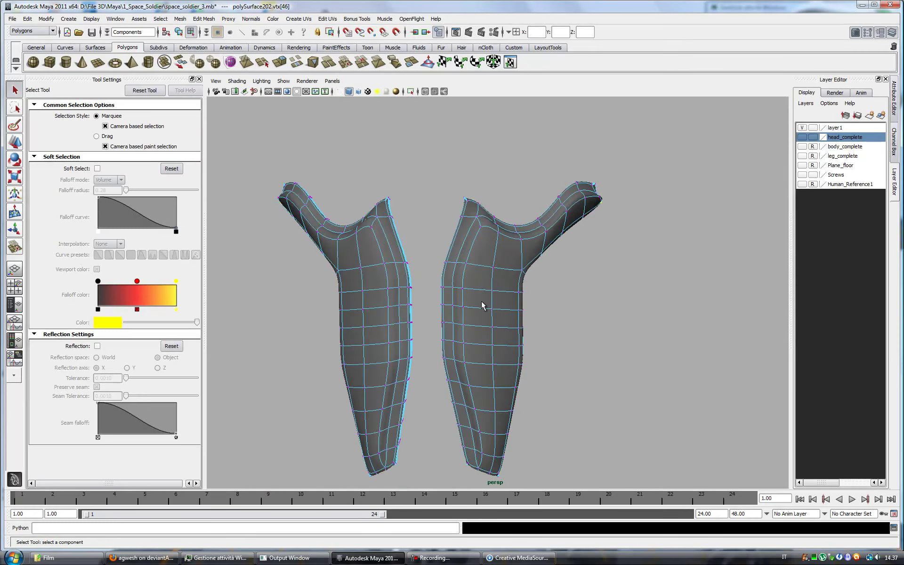
Step: Insert an edge loop along both panels and show the head_complete layer again
click(204, 18)
click(272, 295)
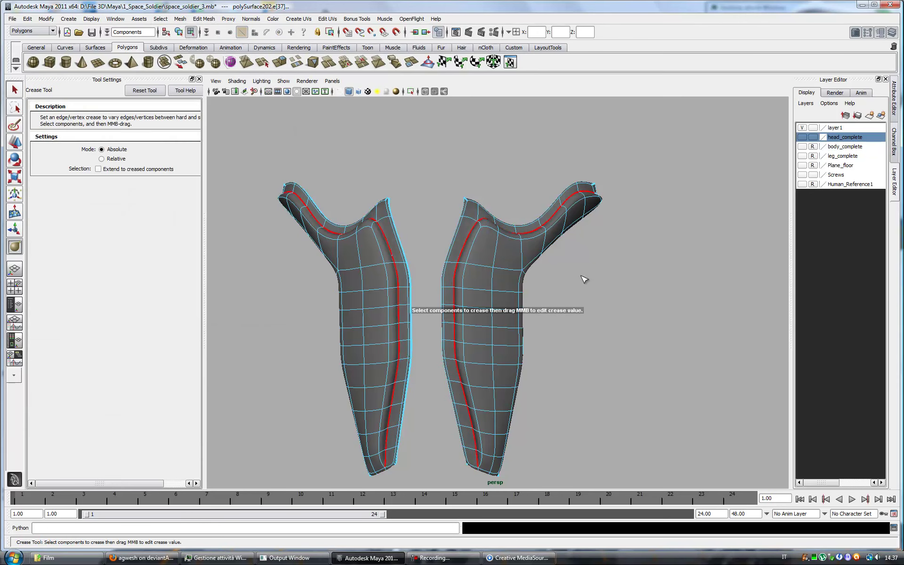
click(471, 309)
key(1)
key(q)
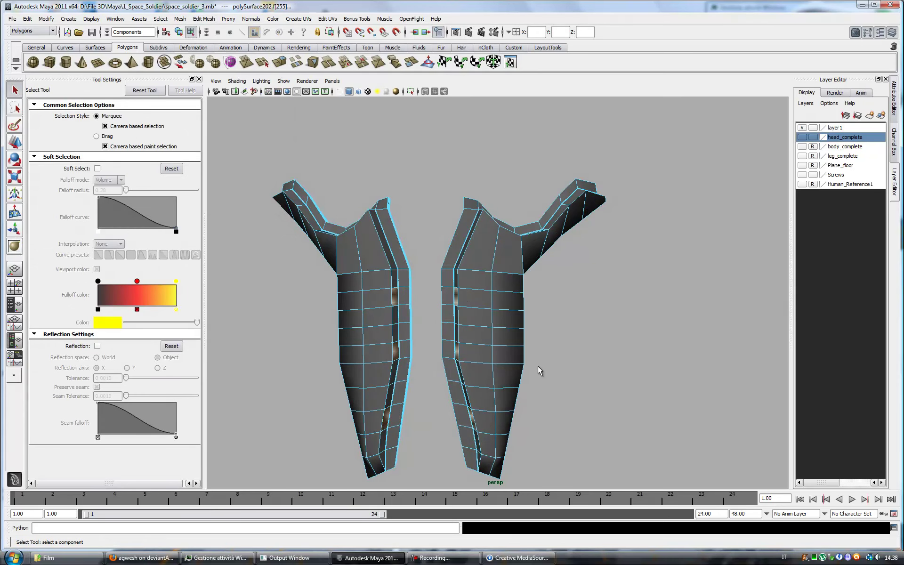
click(801, 137)
Step: Pull the strip faces to make their edges wavy and preview the smoothed mesh
key(w)
alt+drag(324, 307, 413, 366)
mouse_move(510, 409)
alt+mouse_down()
mouse_move(470, 329)
mouse_move(518, 353)
mouse_move(524, 403)
mouse_move(537, 398)
mouse_move(523, 397)
alt+mouse_up()
key(F8)
key(3)
scroll(524, 404, down, 3)
mouse_move(522, 397)
alt+right_down()
mouse_move(543, 295)
mouse_move(501, 298)
alt+right_up()
Step: Nudge a panel edge into place and review the whole mask
right_drag(529, 252, 510, 198)
click(433, 271)
mouse_move(433, 271)
alt+mouse_down()
mouse_move(487, 238)
mouse_move(466, 308)
mouse_move(520, 363)
mouse_move(571, 363)
mouse_move(524, 373)
alt+mouse_up()
mouse_move(524, 373)
alt+right_down()
mouse_move(448, 320)
mouse_move(475, 287)
alt+right_up()
mouse_move(476, 287)
alt+mouse_down()
mouse_move(553, 375)
mouse_move(569, 357)
mouse_move(518, 372)
alt+mouse_up()
alt+right_drag(518, 372, 494, 384)
click(15, 339)
Step: Extract the right eye dome's faces into a separate piece
click(32, 56)
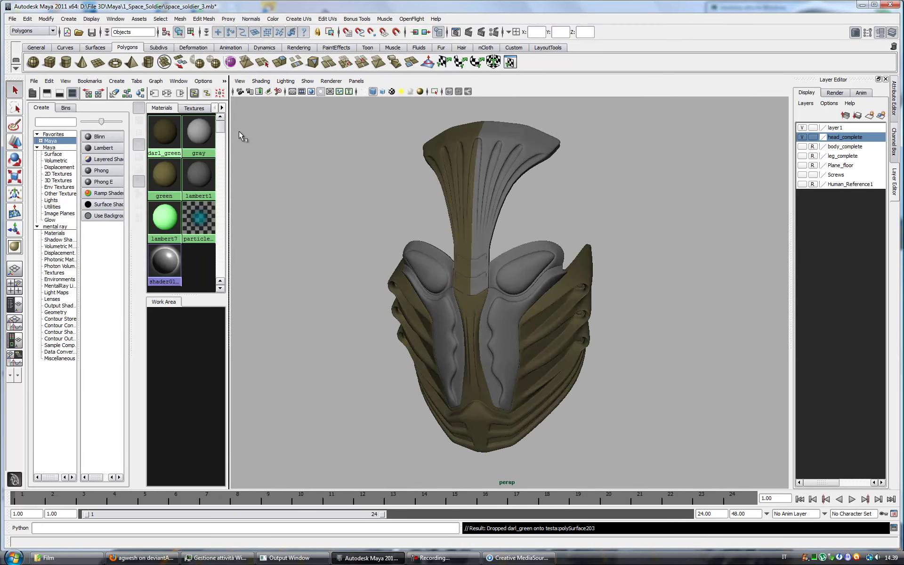
alt+right_drag(494, 332, 521, 362)
scroll(521, 361, up, 5)
click(520, 363)
click(180, 19)
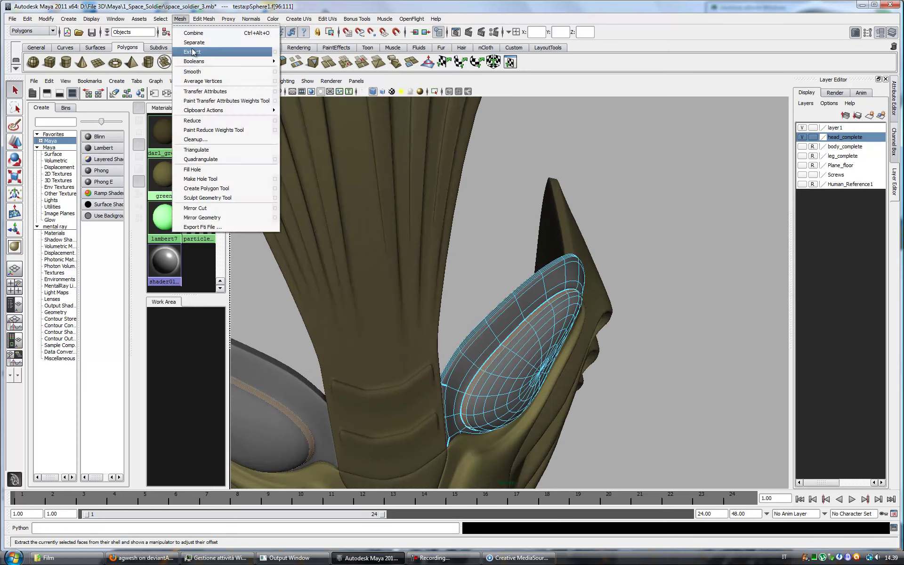
click(188, 41)
click(180, 19)
Step: Build a rim around the right eye dome and mirror it onto the left eye
click(204, 19)
click(235, 171)
alt+drag(541, 320, 577, 350)
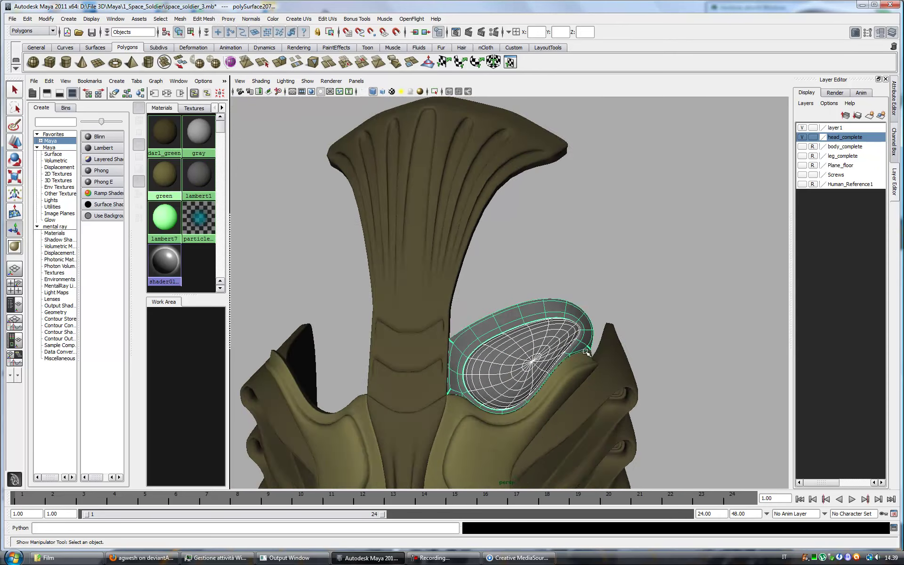
key(ctrl+a)
click(27, 19)
click(51, 237)
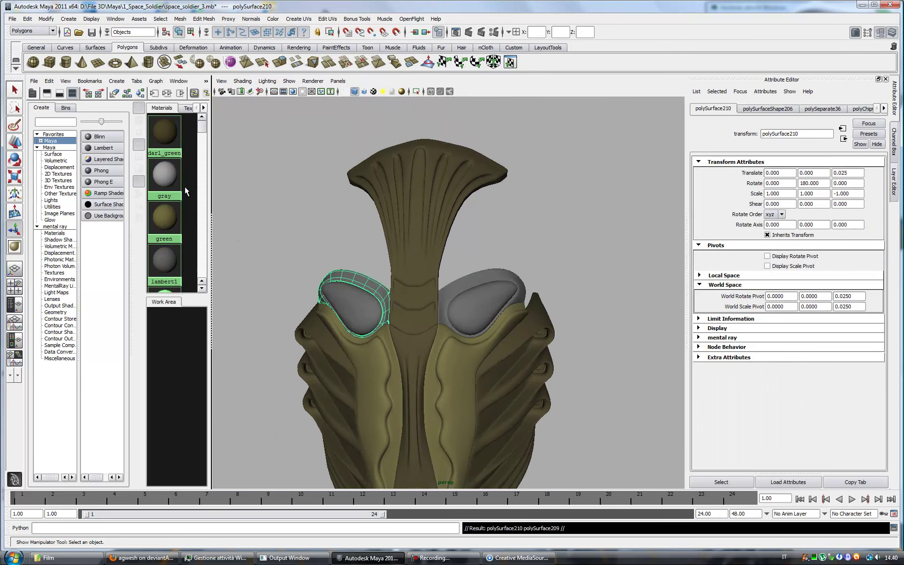
Step: Create a new Phong material for the green eye lenses
click(101, 171)
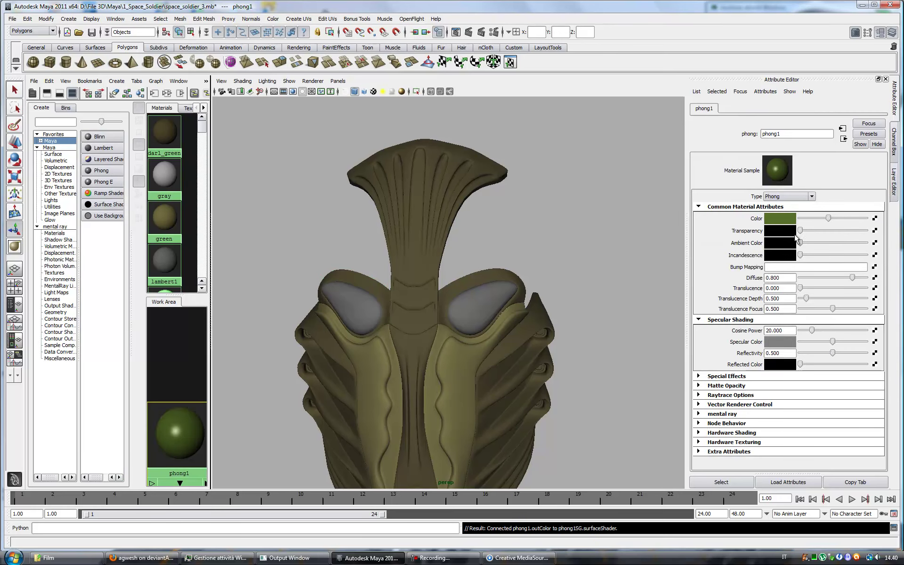
scroll(400, 362, down, 3)
alt+drag(502, 359, 456, 364)
key(space)
key(ctrl+a)
mouse_move(536, 282)
alt+mouse_down()
mouse_move(565, 309)
mouse_move(589, 299)
alt+mouse_up()
mouse_move(588, 299)
alt+right_down()
mouse_move(536, 277)
mouse_move(558, 306)
alt+right_up()
Step: Assign the lambert7 material to the side armour's rings
click(598, 295)
scroll(597, 295, up, 3)
click(15, 323)
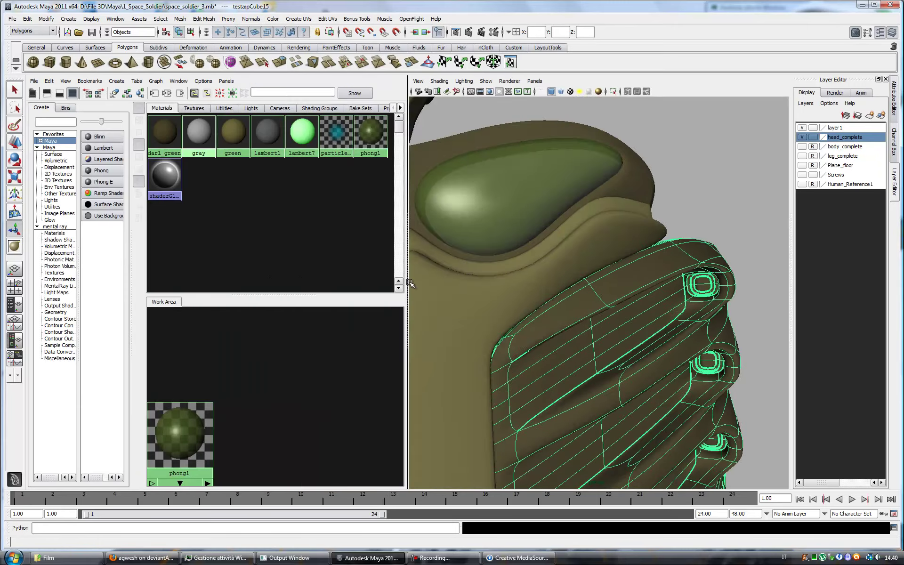
drag(408, 283, 256, 283)
scroll(736, 305, up, 3)
mouse_move(565, 292)
alt+mouse_down()
mouse_move(612, 320)
mouse_move(599, 333)
alt+mouse_up()
shift+click(623, 313)
right_drag(165, 219, 163, 202)
scroll(649, 300, down, 5)
alt+drag(447, 287, 400, 286)
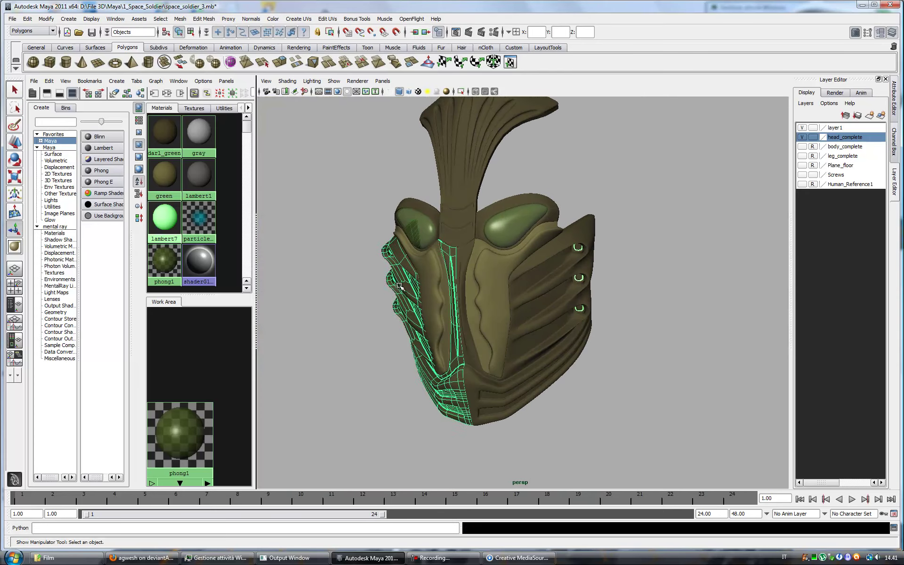
key(ctrl+d)
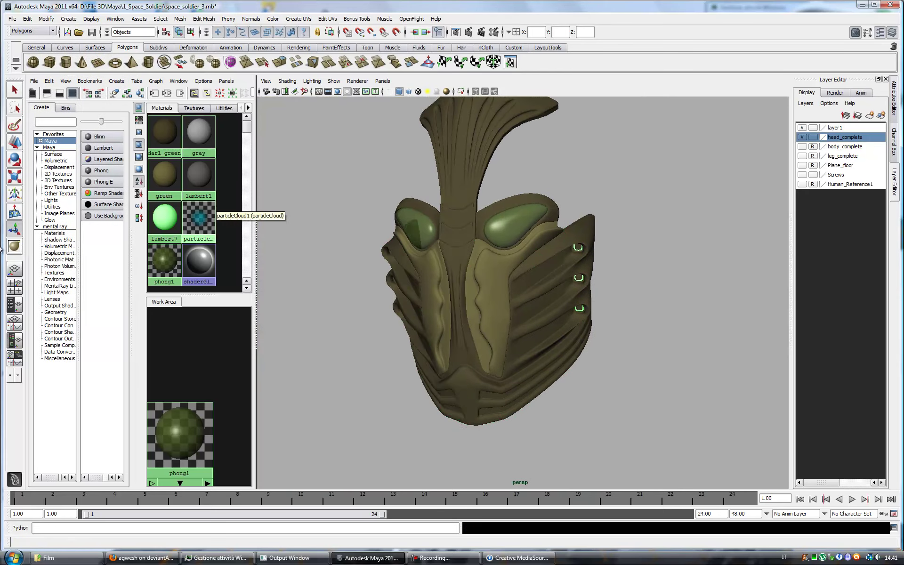
key(space)
alt+drag(666, 359, 537, 314)
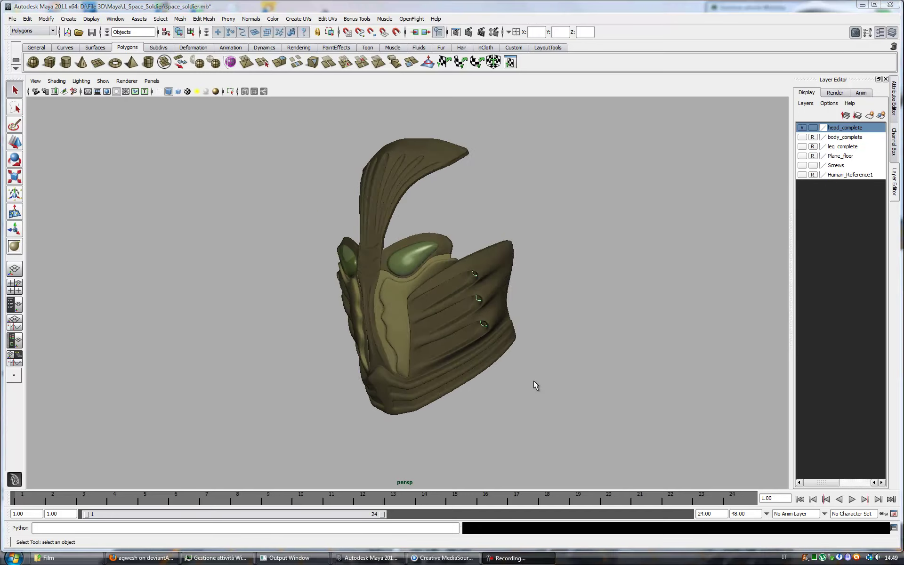
Step: Duplicate a front face of side armour pCube19 as a new strip, ready to move
mouse_move(535, 383)
alt+mouse_down()
mouse_move(521, 393)
mouse_move(468, 356)
alt+mouse_up()
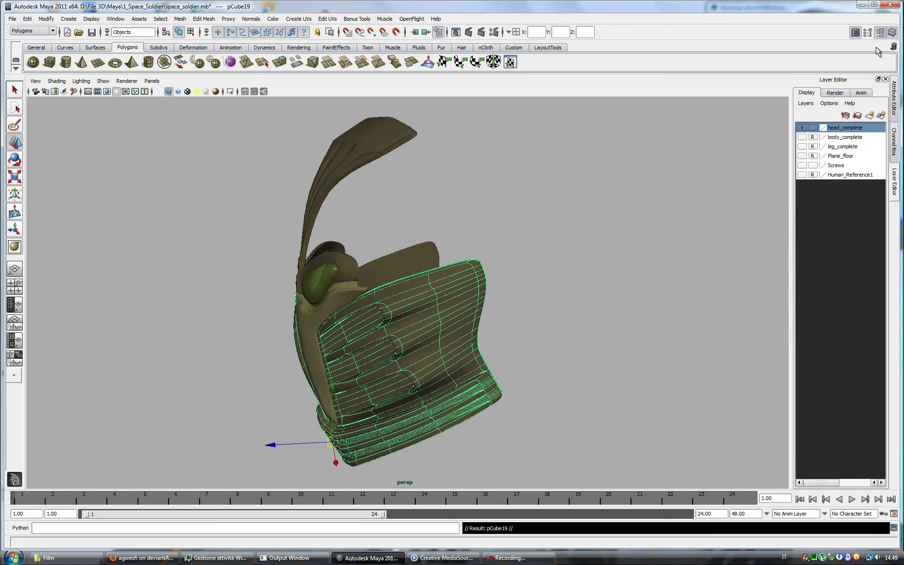
double_click(15, 142)
mouse_move(485, 398)
alt+mouse_down()
mouse_move(536, 426)
mouse_move(536, 369)
mouse_move(567, 345)
mouse_move(484, 237)
alt+mouse_up()
right_drag(485, 238, 485, 259)
mouse_move(485, 259)
alt+mouse_down()
mouse_move(575, 374)
mouse_move(518, 351)
mouse_move(483, 360)
alt+mouse_up()
click(203, 19)
click(226, 214)
key(q)
mouse_move(471, 282)
alt+mouse_down()
mouse_move(494, 308)
mouse_move(513, 305)
alt+mouse_up()
scroll(489, 303, up, 3)
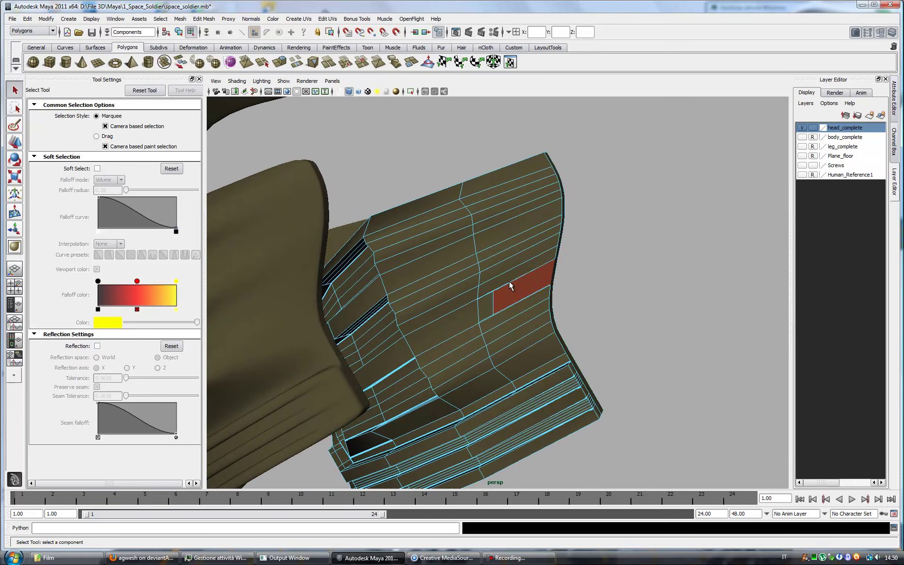
key(F8)
key(w)
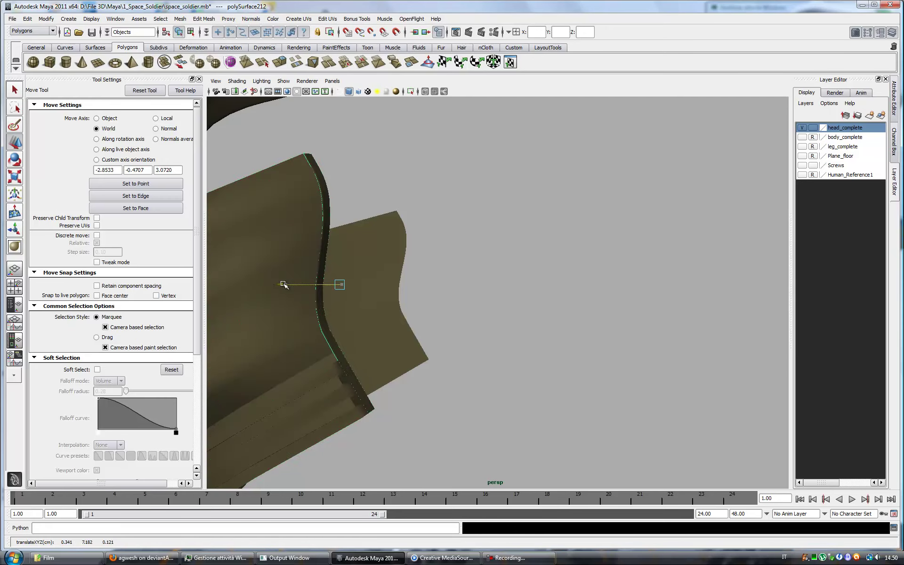
Step: Extrude the copied strip to give it thickness
alt+drag(283, 284, 433, 306)
scroll(430, 303, down, 3)
alt+drag(445, 374, 458, 365)
key(ctrl+e)
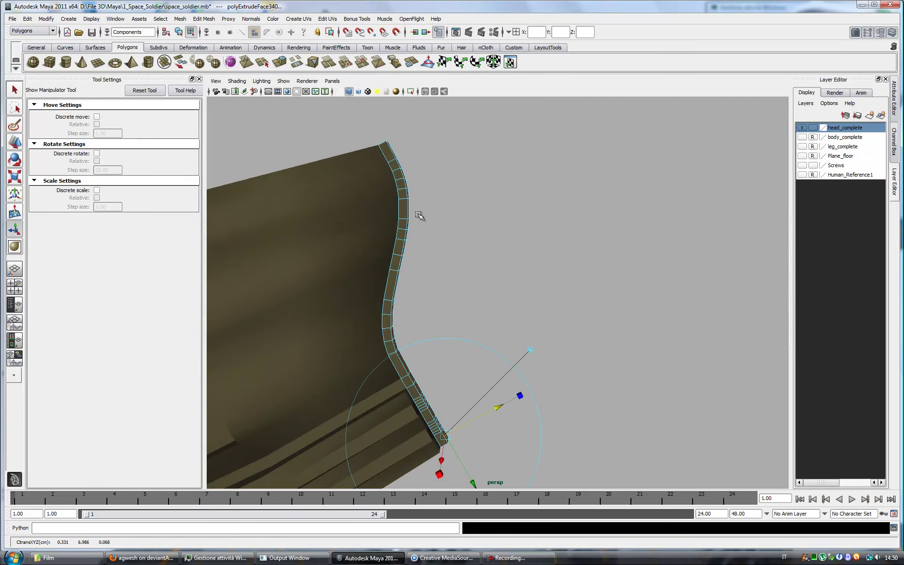
alt+drag(456, 424, 414, 318)
key(w)
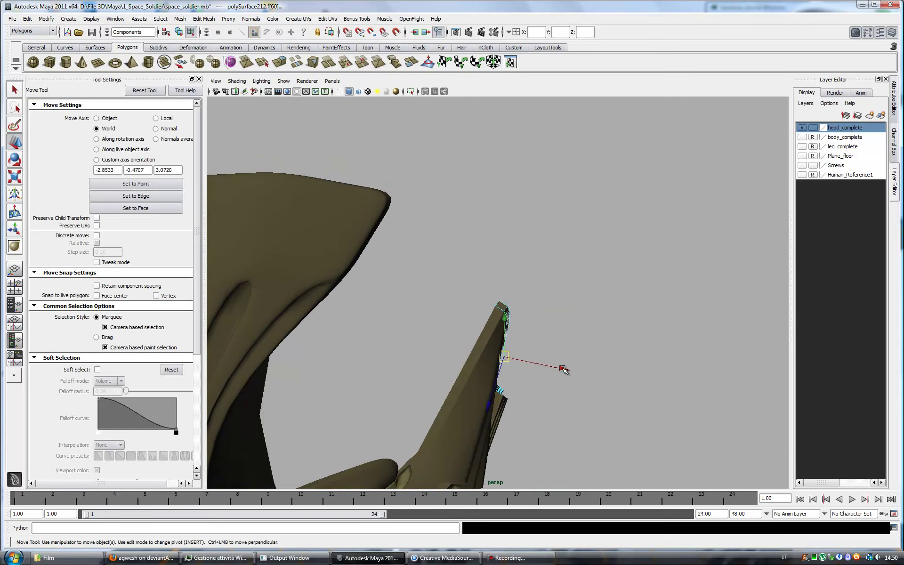
Step: Show the Human_Reference1 layer and rotate the strip to follow the neck
alt+drag(585, 384, 480, 374)
alt+drag(534, 296, 416, 229)
click(801, 174)
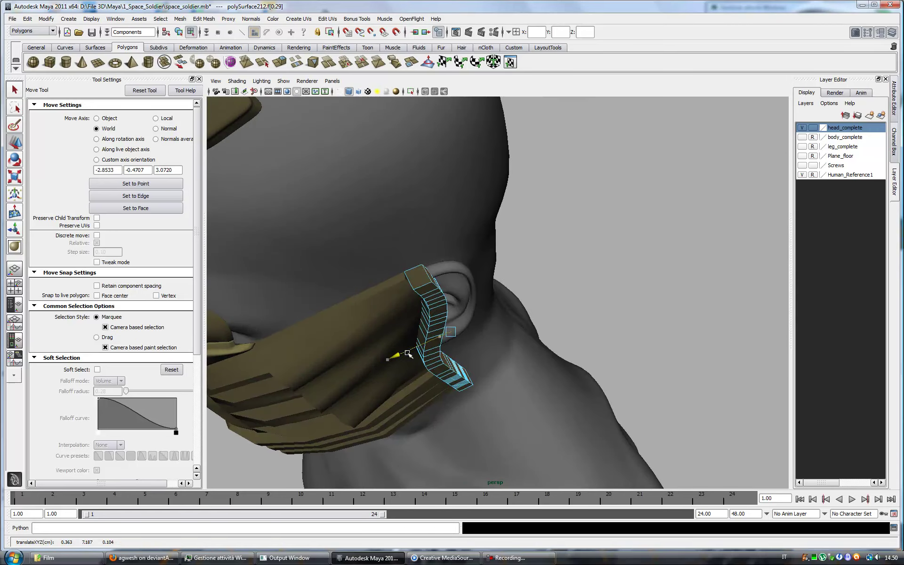
alt+drag(494, 330, 457, 346)
click(15, 161)
mouse_move(424, 283)
alt+mouse_down()
mouse_move(518, 263)
mouse_move(590, 276)
mouse_move(594, 265)
alt+mouse_up()
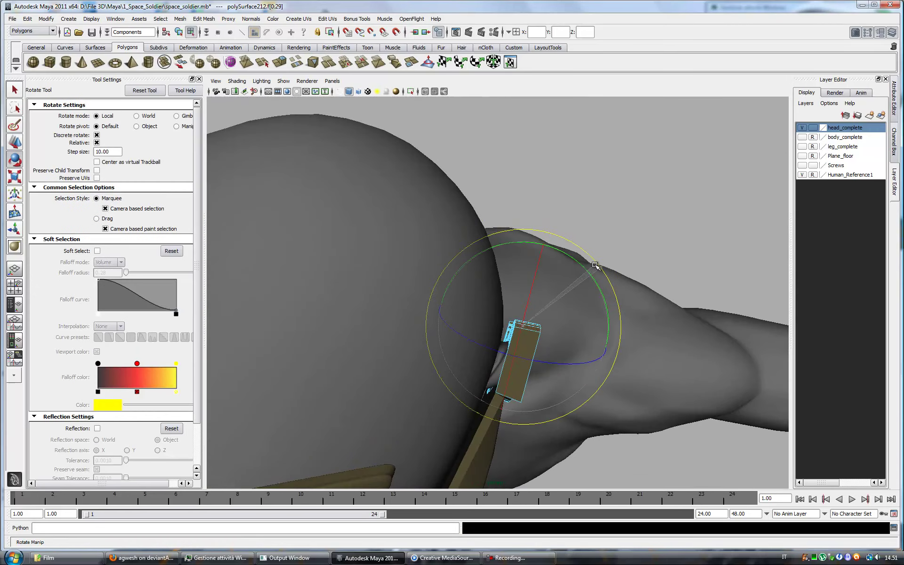
mouse_move(404, 276)
alt+mouse_down()
mouse_move(501, 346)
mouse_move(567, 246)
mouse_move(584, 358)
alt+mouse_up()
key(w)
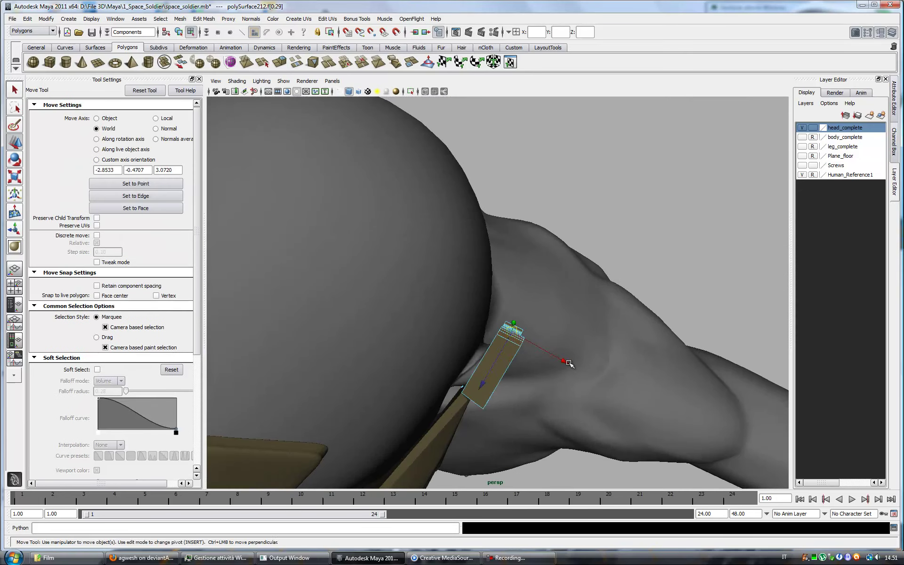
key(e)
Step: Extrude the strip's end face and move it along a picked edge under the head
key(ctrl+e)
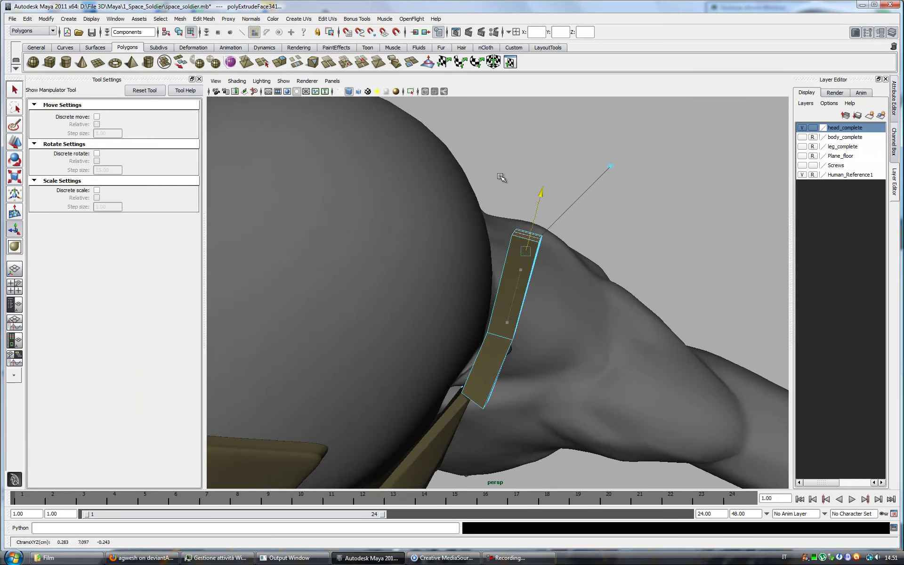
click(15, 141)
alt+drag(448, 282, 535, 262)
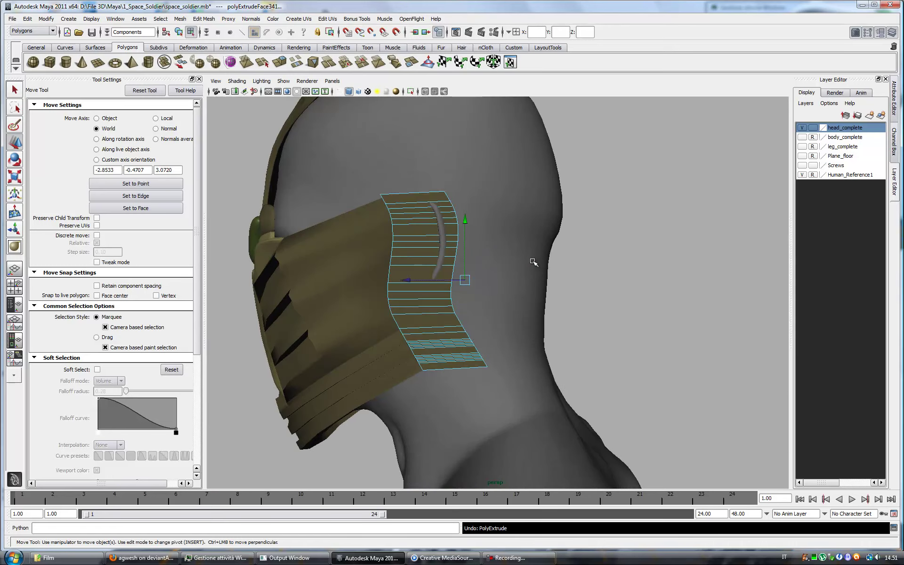
alt+drag(462, 208, 505, 262)
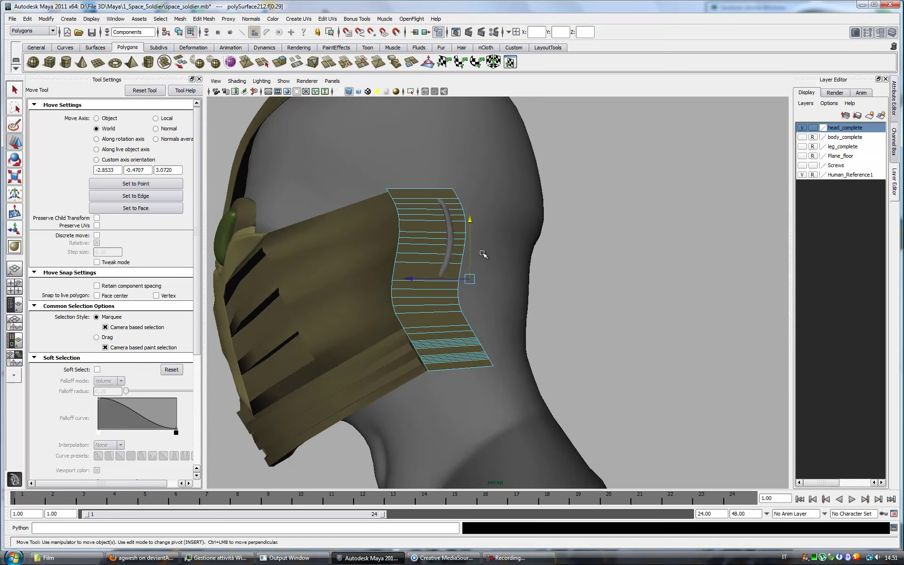
alt+drag(491, 220, 499, 282)
key(t)
key(w)
click(136, 196)
alt+drag(452, 329, 470, 360)
click(474, 360)
alt+drag(566, 269, 469, 371)
mouse_move(545, 380)
alt+mouse_down()
mouse_move(540, 367)
mouse_move(521, 375)
mouse_move(552, 399)
mouse_move(585, 375)
mouse_move(601, 218)
mouse_move(466, 262)
mouse_move(552, 343)
mouse_move(544, 343)
mouse_move(598, 349)
mouse_move(585, 188)
mouse_move(486, 185)
alt+mouse_up()
Step: Extrude another neck plate section, rotating and moving it around the neck
key(e)
key(g)
mouse_move(542, 212)
alt+mouse_down()
mouse_move(599, 230)
mouse_move(357, 236)
mouse_move(329, 212)
alt+mouse_up()
key(w)
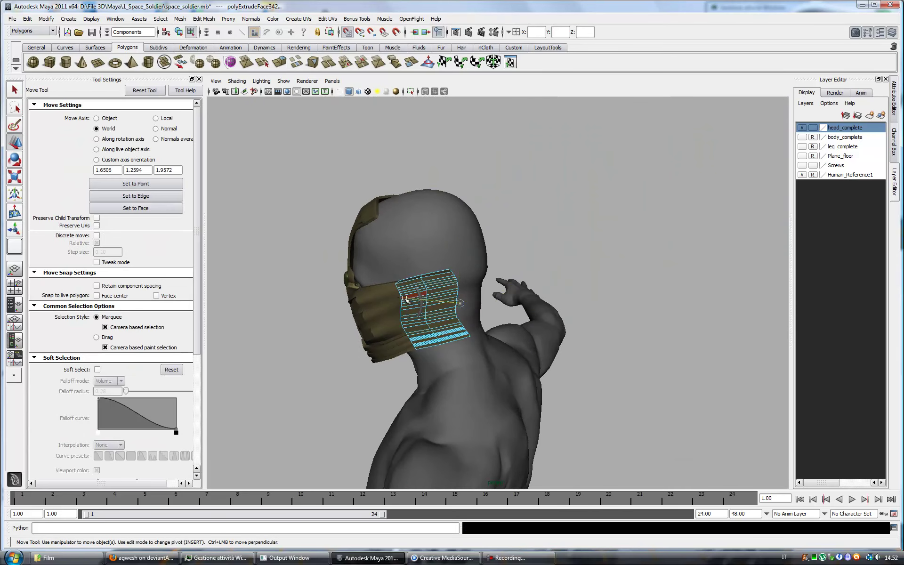
alt+drag(420, 298, 517, 341)
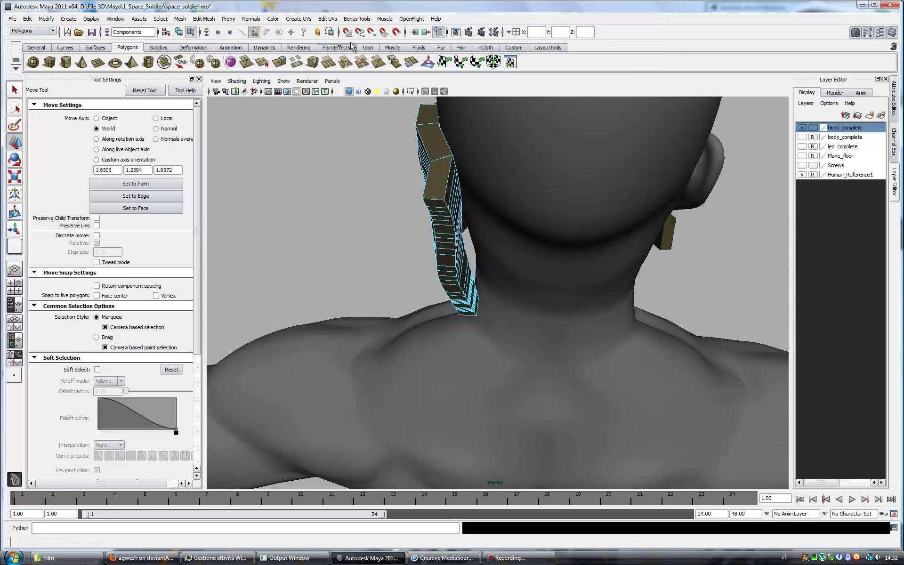
mouse_move(390, 268)
alt+mouse_down()
mouse_move(480, 271)
mouse_move(429, 303)
mouse_move(501, 336)
mouse_move(548, 329)
alt+mouse_up()
key(e)
mouse_move(548, 279)
alt+mouse_down()
mouse_move(422, 313)
mouse_move(430, 323)
alt+mouse_up()
key(w)
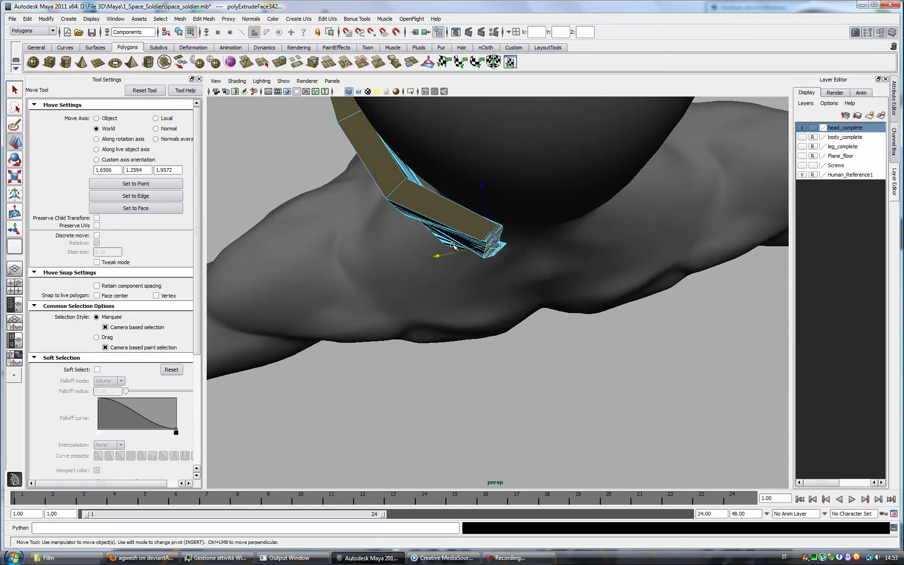
Step: Rotate and move the collar, then select a face at its front
key(e)
mouse_move(453, 245)
alt+mouse_down()
mouse_move(561, 325)
mouse_move(587, 279)
mouse_move(581, 309)
mouse_move(521, 298)
mouse_move(494, 369)
mouse_move(579, 305)
mouse_move(570, 228)
mouse_move(607, 303)
mouse_move(449, 335)
alt+mouse_up()
key(w)
click(570, 228)
mouse_move(524, 346)
alt+mouse_down()
mouse_move(363, 357)
mouse_move(518, 329)
alt+mouse_up()
Step: Select the back neck plate and set its World Rotate/Scale Pivot X to 0
key(ctrl+a)
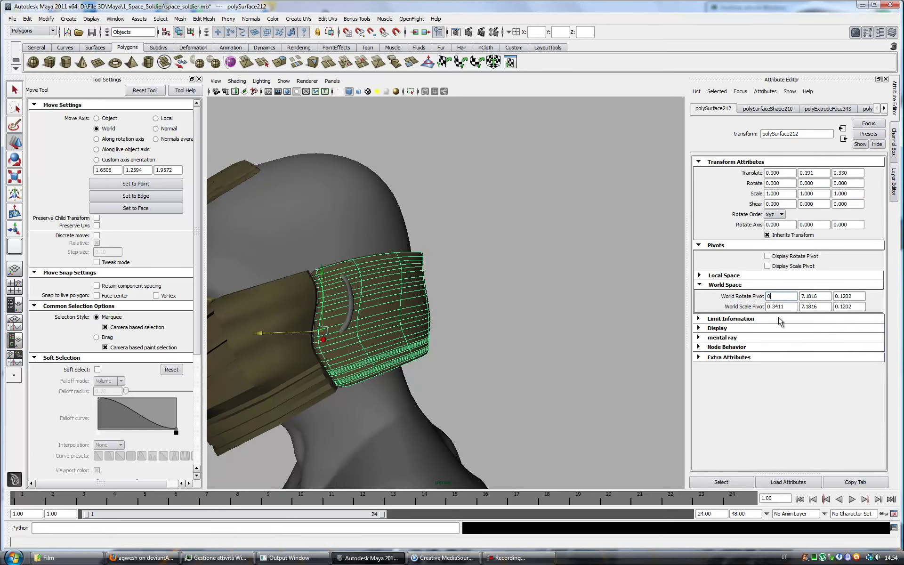
click(48, 22)
mouse_move(330, 282)
alt+mouse_down()
mouse_move(477, 333)
mouse_move(557, 306)
mouse_move(438, 412)
mouse_move(482, 357)
mouse_move(481, 381)
mouse_move(466, 330)
alt+mouse_up()
key(F8)
click(557, 306)
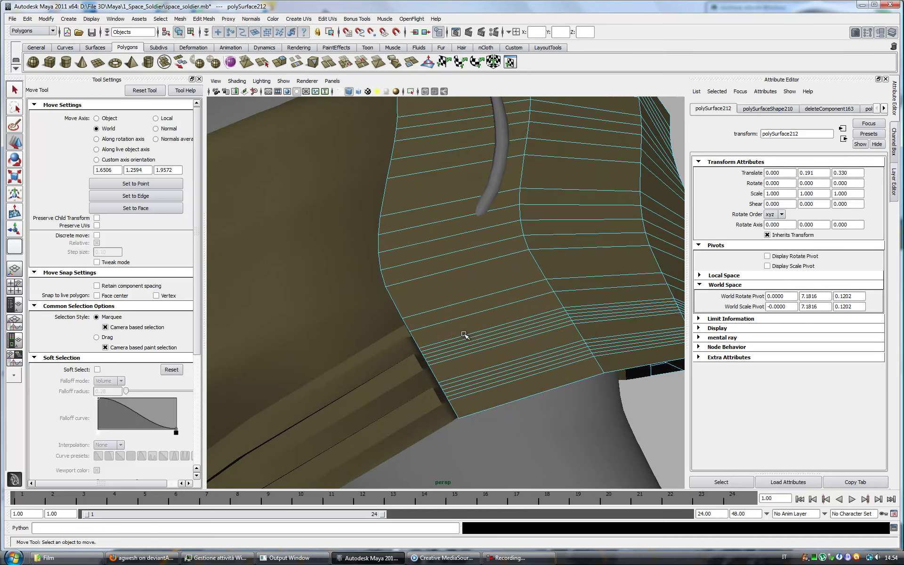
right_drag(466, 329, 466, 310)
click(470, 338)
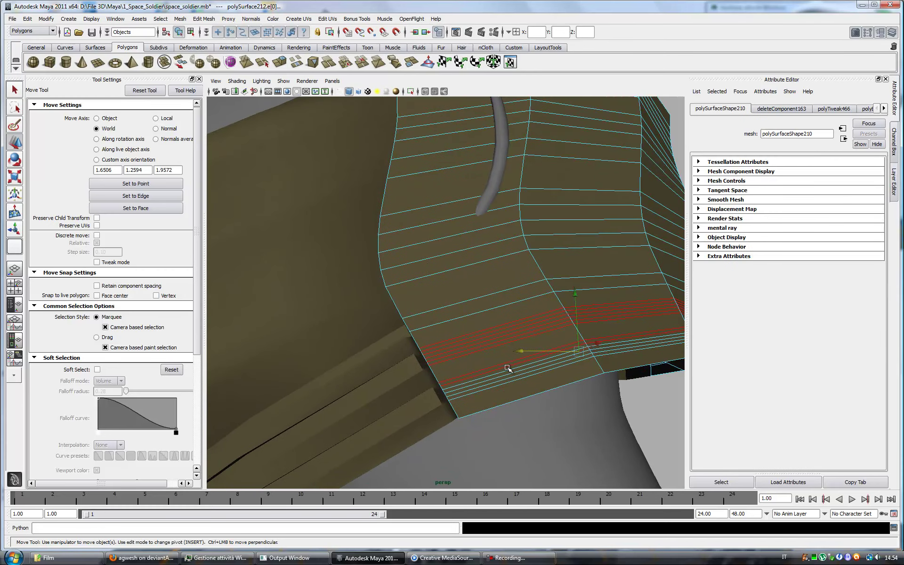
key(e)
mouse_move(502, 385)
alt+mouse_down()
mouse_move(465, 377)
mouse_move(484, 363)
mouse_move(461, 329)
mouse_move(515, 333)
alt+mouse_up()
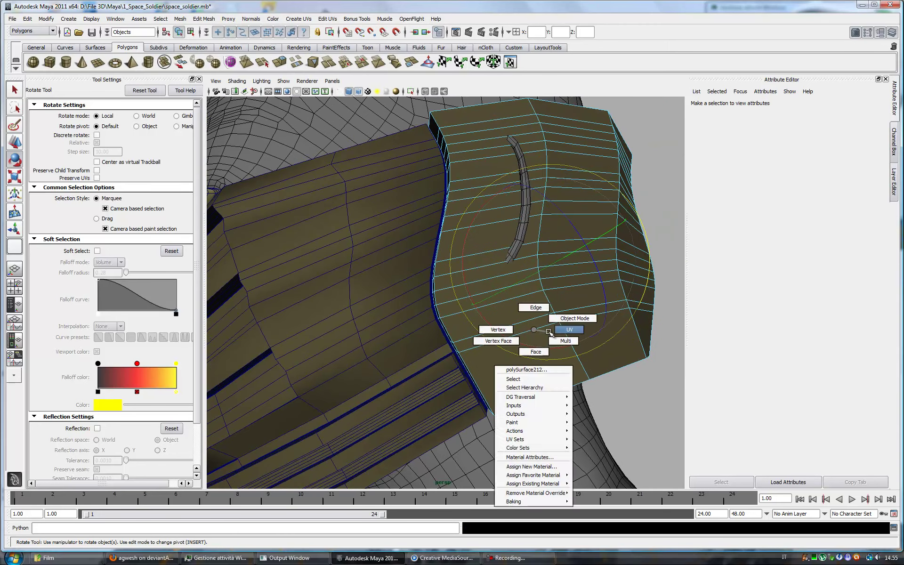
Step: Delete an edge and horizontal edge loops from the back collar plate, undoing the last deletion
key(q)
click(541, 324)
key(Delete)
mouse_move(578, 275)
alt+mouse_down()
mouse_move(414, 323)
mouse_move(418, 275)
alt+mouse_up()
double_click(485, 288)
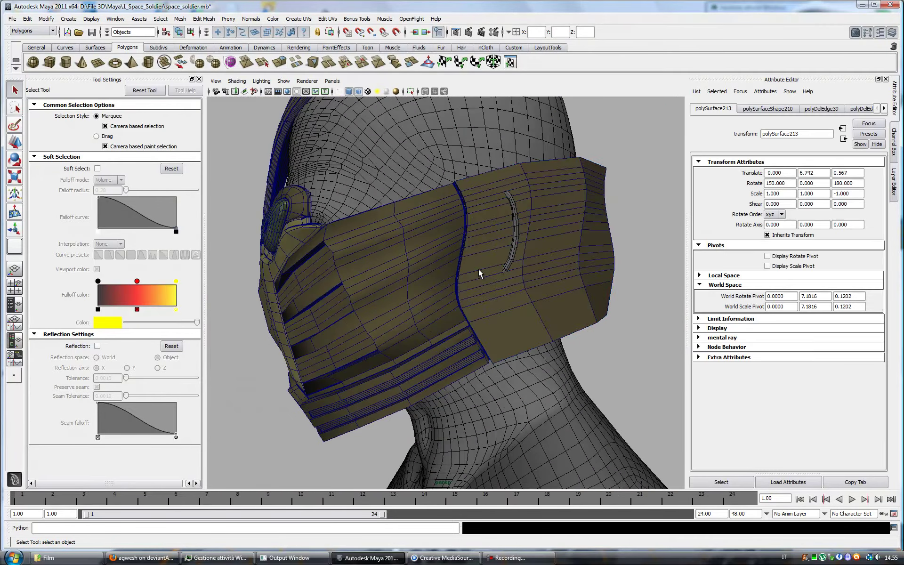
key(ctrl+Delete)
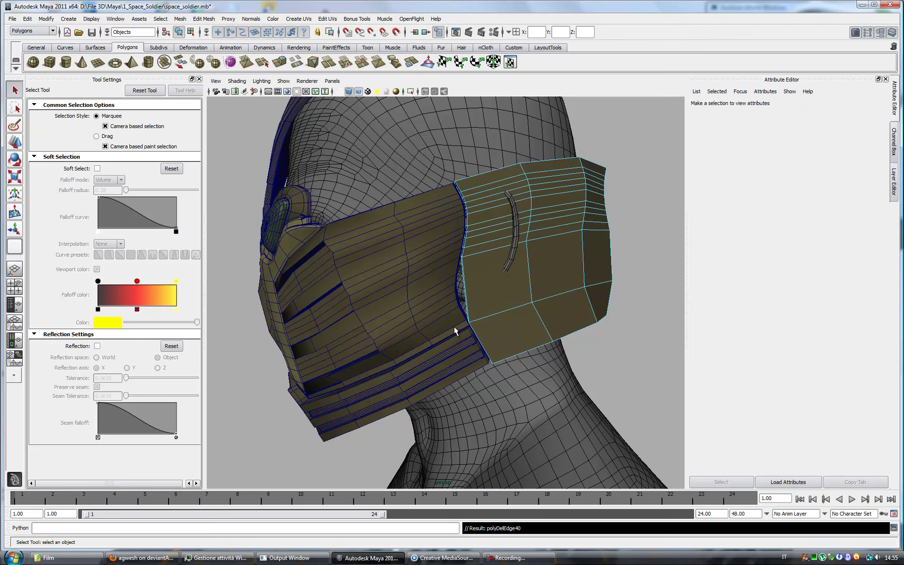
double_click(490, 227)
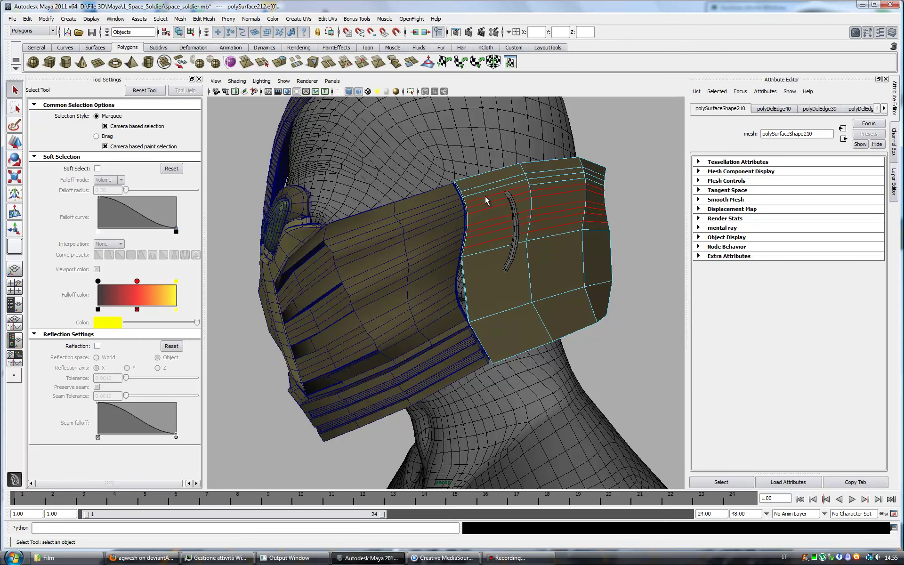
key(ctrl+Delete)
key(ctrl+z)
Step: Preview the collar smoothed, select collar faces and edges to move, and show the human reference
key(3)
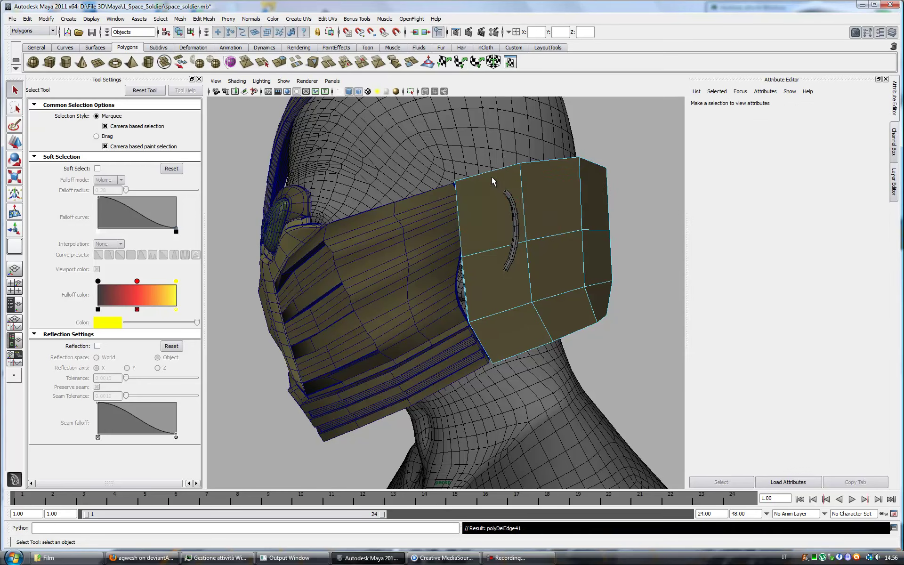
mouse_move(516, 186)
alt+mouse_down()
mouse_move(584, 295)
mouse_move(599, 300)
mouse_move(551, 325)
mouse_move(551, 306)
alt+mouse_up()
click(600, 300)
key(w)
right_drag(352, 192, 346, 172)
click(136, 196)
click(413, 212)
mouse_move(413, 211)
alt+mouse_down()
mouse_move(535, 260)
mouse_move(430, 254)
mouse_move(436, 284)
mouse_move(419, 292)
mouse_move(530, 296)
mouse_move(583, 245)
mouse_move(612, 152)
mouse_move(599, 186)
mouse_move(628, 231)
alt+mouse_up()
key(w)
click(801, 175)
mouse_move(665, 198)
alt+mouse_down()
mouse_move(585, 202)
mouse_move(425, 375)
mouse_move(462, 362)
alt+mouse_up()
Step: Show the human reference body and inspect the neck plate from under and beside the helmet
mouse_move(448, 333)
alt+mouse_down()
mouse_move(475, 335)
mouse_move(628, 229)
alt+mouse_up()
mouse_move(616, 264)
alt+mouse_down()
mouse_move(692, 269)
mouse_move(528, 302)
alt+mouse_up()
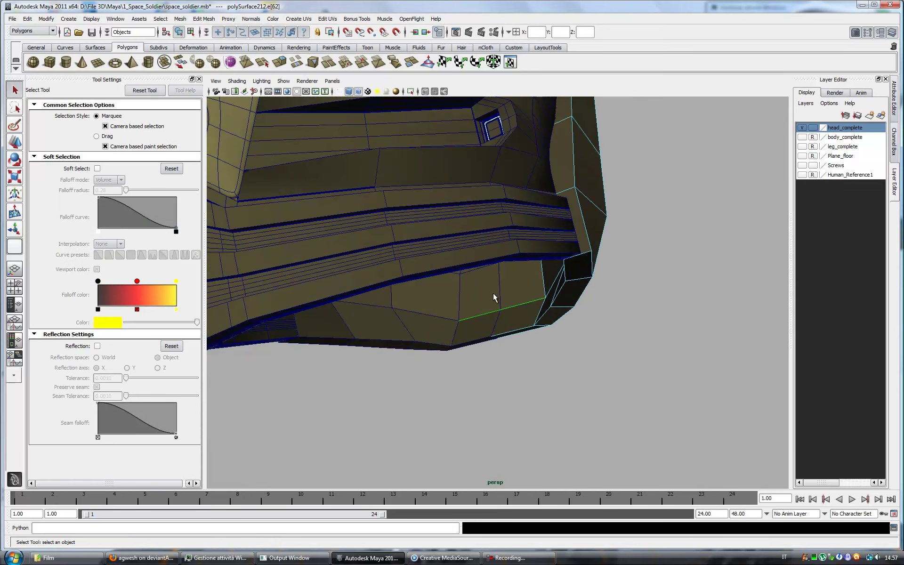
click(801, 174)
mouse_move(648, 311)
alt+mouse_down()
mouse_move(684, 234)
mouse_move(575, 262)
mouse_move(601, 256)
mouse_move(548, 236)
mouse_move(578, 283)
mouse_move(565, 282)
alt+mouse_up()
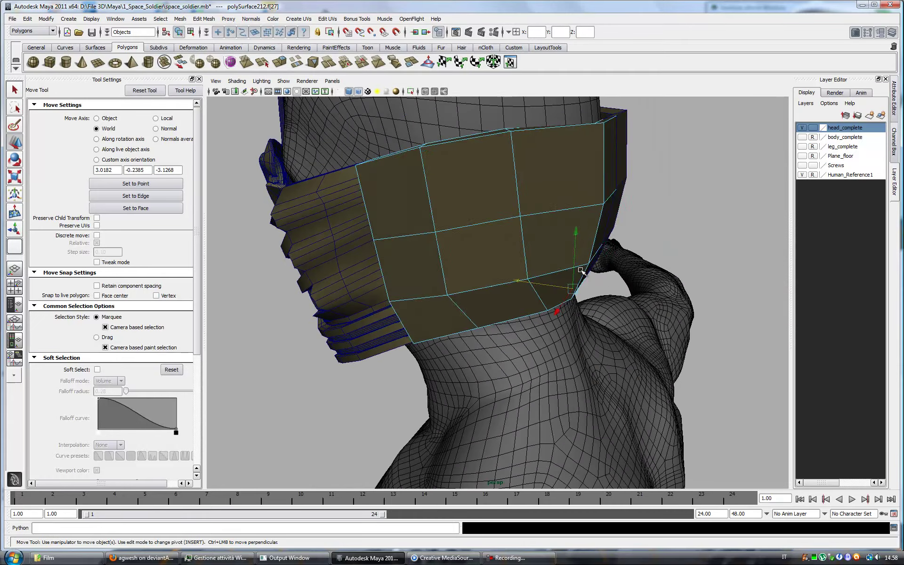
right_drag(565, 264, 587, 270)
mouse_move(587, 270)
alt+mouse_down()
mouse_move(564, 277)
mouse_move(541, 262)
mouse_move(561, 296)
mouse_move(629, 305)
mouse_move(424, 287)
mouse_move(528, 269)
mouse_move(533, 281)
mouse_move(612, 283)
mouse_move(586, 284)
alt+mouse_up()
Step: Move vertices, an edge and a top face of the neck plate closer against the neck
click(417, 274)
click(588, 285)
click(508, 245)
mouse_move(508, 245)
alt+mouse_down()
mouse_move(484, 258)
mouse_move(616, 273)
alt+mouse_up()
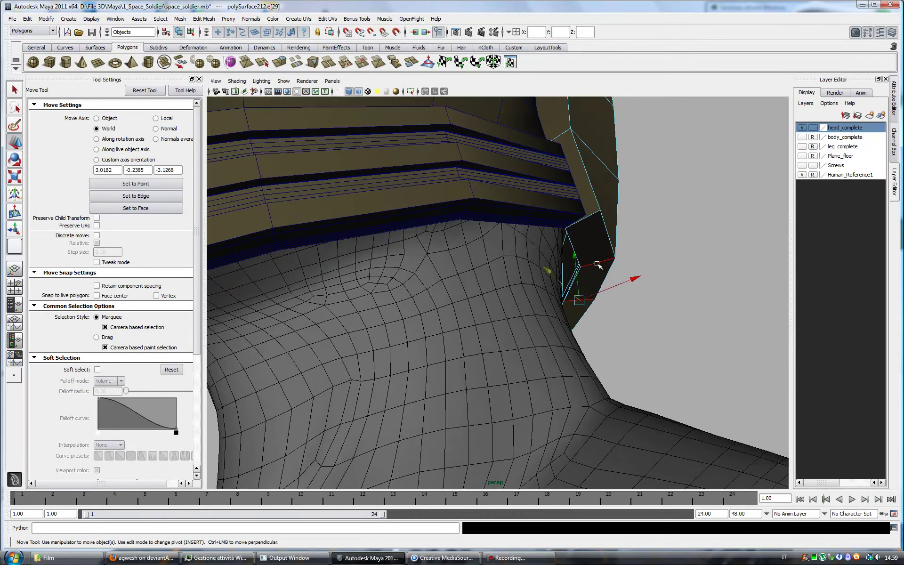
mouse_move(650, 240)
alt+mouse_down()
mouse_move(500, 309)
mouse_move(476, 278)
mouse_move(508, 212)
alt+mouse_up()
key(F11)
click(500, 309)
Step: Insert a centre edge loop across the back neck collar
alt+drag(558, 293, 470, 264)
click(204, 19)
click(221, 94)
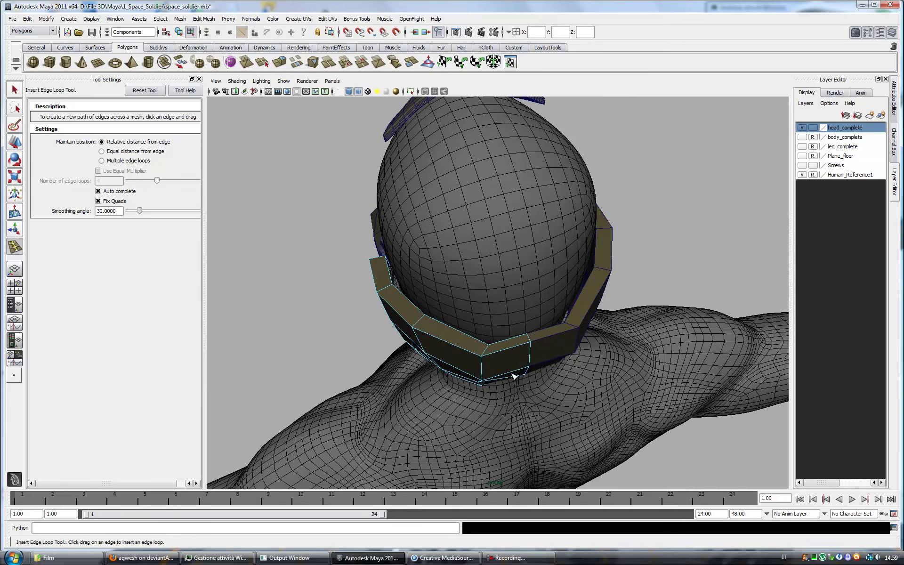
drag(520, 348, 524, 346)
key(q)
mouse_move(566, 387)
alt+mouse_down()
mouse_move(532, 282)
mouse_move(557, 347)
mouse_move(537, 369)
mouse_move(579, 332)
mouse_move(593, 364)
alt+mouse_up()
key(w)
key(q)
Step: Raise the collar's top centre edge into a peak, tucking the rim against the head
key(F8)
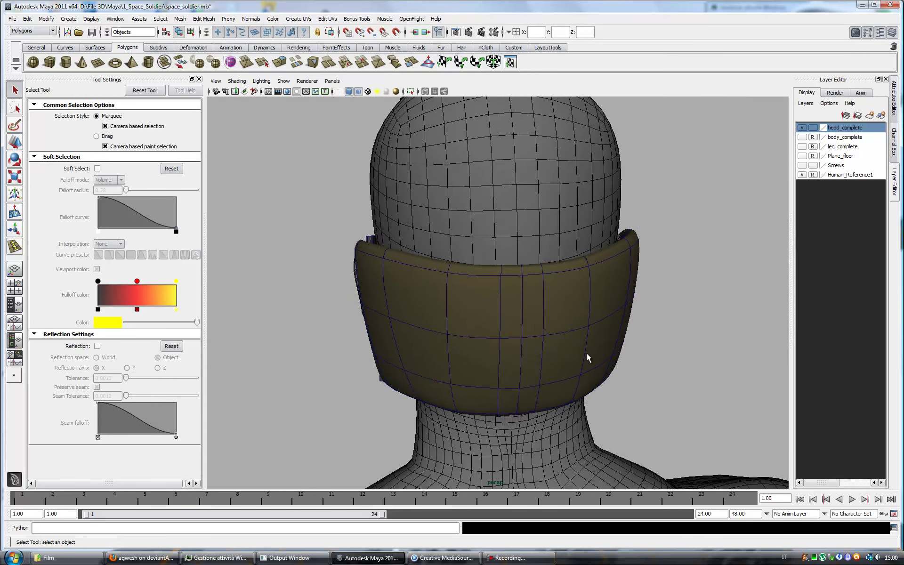
mouse_move(677, 353)
alt+mouse_down()
mouse_move(520, 355)
mouse_move(569, 361)
mouse_move(686, 149)
alt+mouse_up()
key(w)
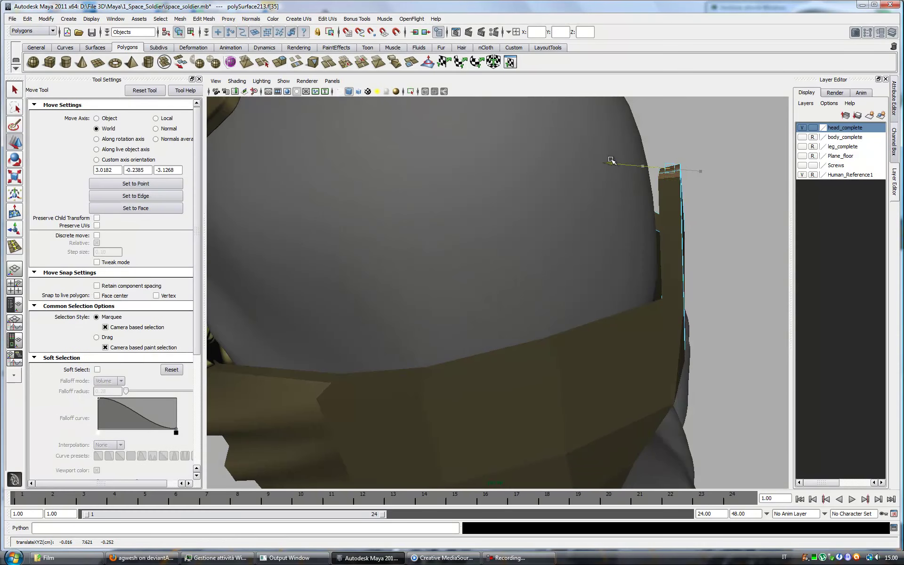
alt+drag(612, 160, 466, 339)
right_drag(296, 261, 296, 245)
mouse_move(296, 244)
alt+mouse_down()
mouse_move(428, 309)
mouse_move(471, 245)
alt+mouse_up()
click(501, 240)
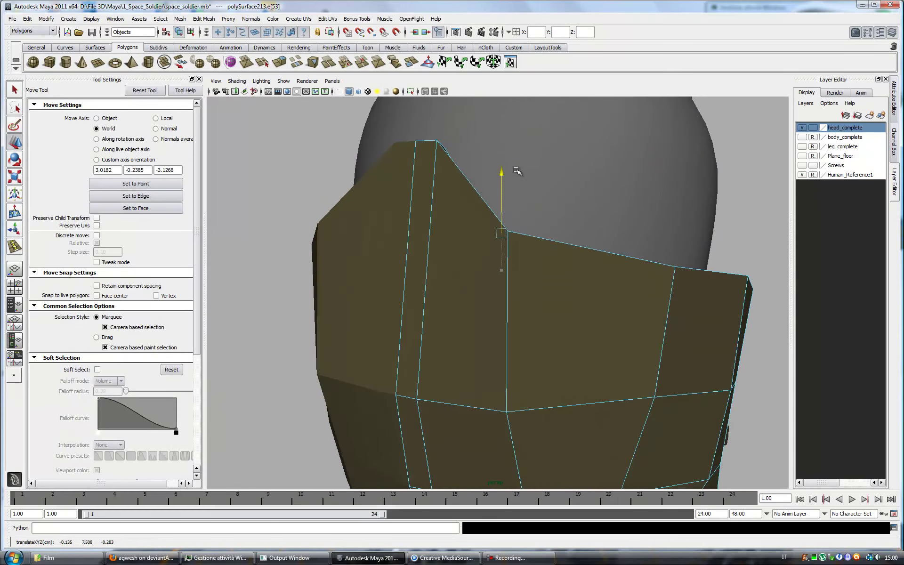
mouse_move(526, 173)
alt+mouse_down()
mouse_move(520, 347)
mouse_move(634, 348)
alt+mouse_up()
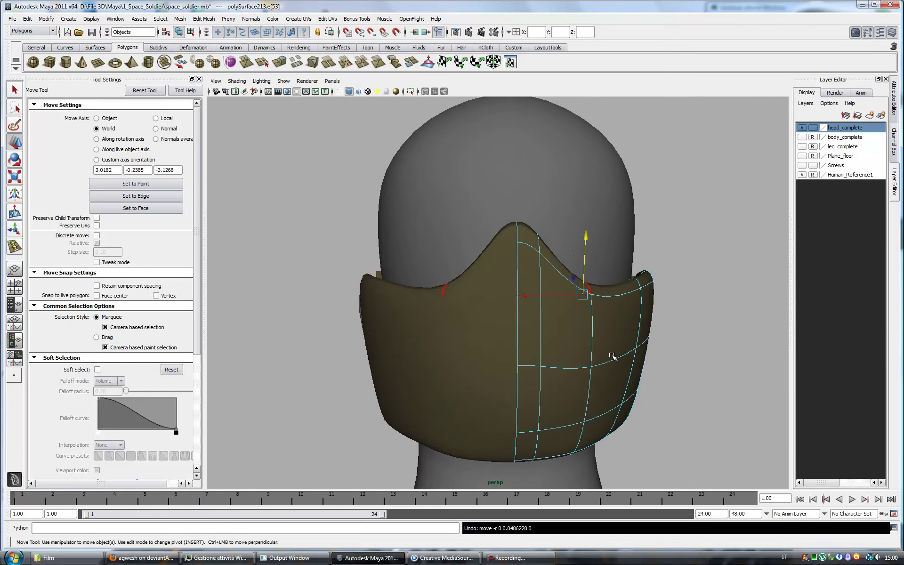
mouse_move(526, 352)
alt+mouse_down()
mouse_move(495, 404)
mouse_move(607, 253)
mouse_move(551, 264)
mouse_move(521, 329)
mouse_move(543, 331)
mouse_move(589, 242)
alt+mouse_up()
click(490, 414)
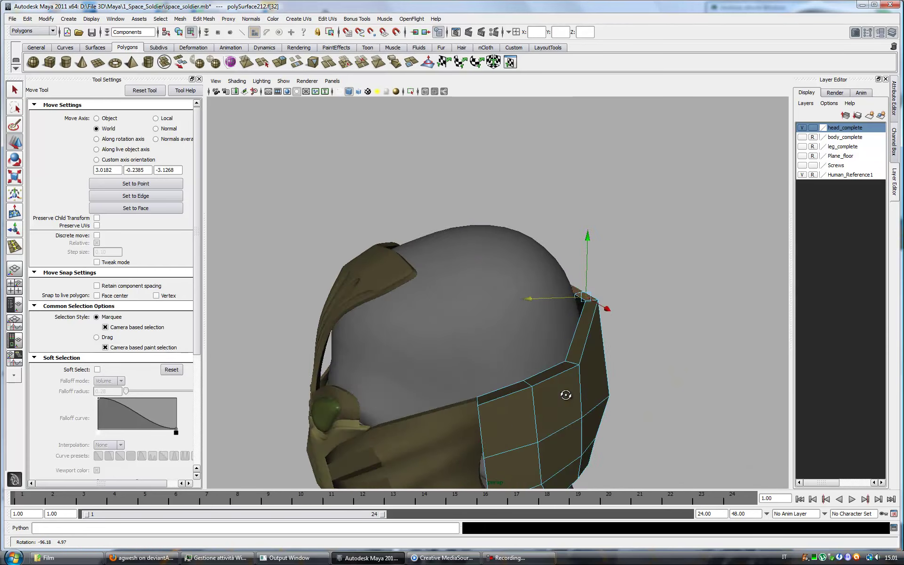
Step: Extrude the guard's top face three times, rotating the sections to follow the head
key(ctrl+e)
click(15, 161)
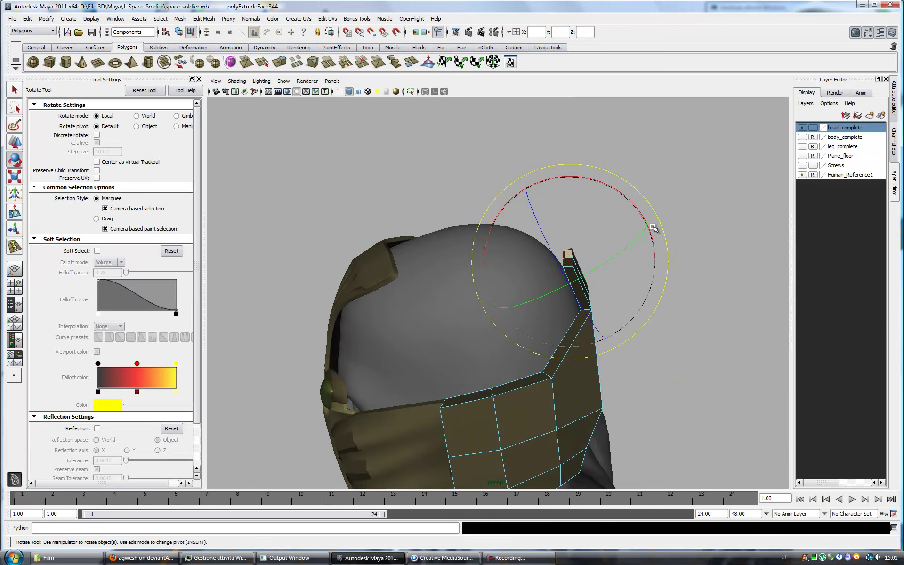
mouse_move(592, 182)
alt+mouse_down()
mouse_move(571, 222)
mouse_move(595, 242)
mouse_move(591, 341)
mouse_move(556, 415)
mouse_move(555, 373)
mouse_move(596, 326)
alt+mouse_up()
key(ctrl+e)
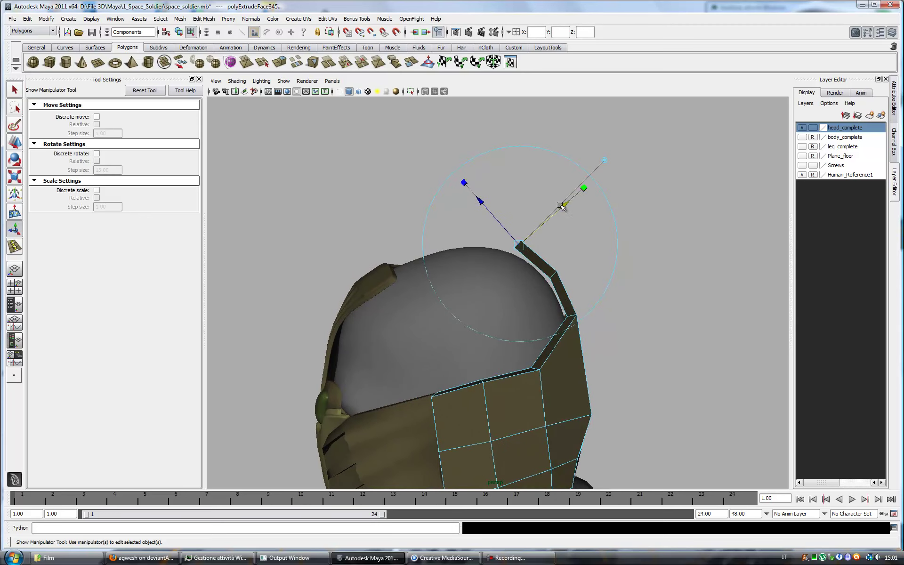
click(15, 161)
key(ctrl+e)
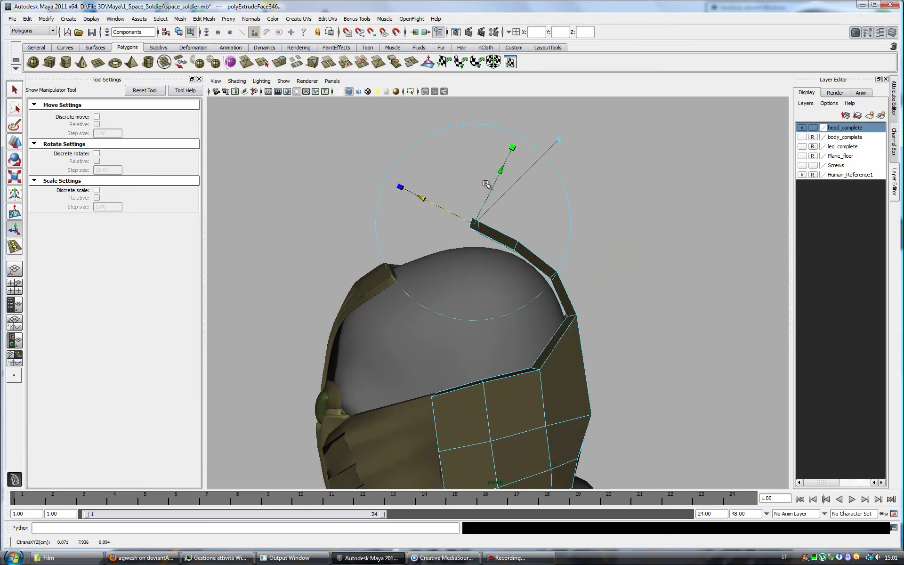
key(e)
mouse_move(478, 156)
alt+mouse_down()
mouse_move(540, 217)
mouse_move(641, 215)
mouse_move(523, 337)
mouse_move(495, 309)
alt+mouse_up()
right_click(495, 309)
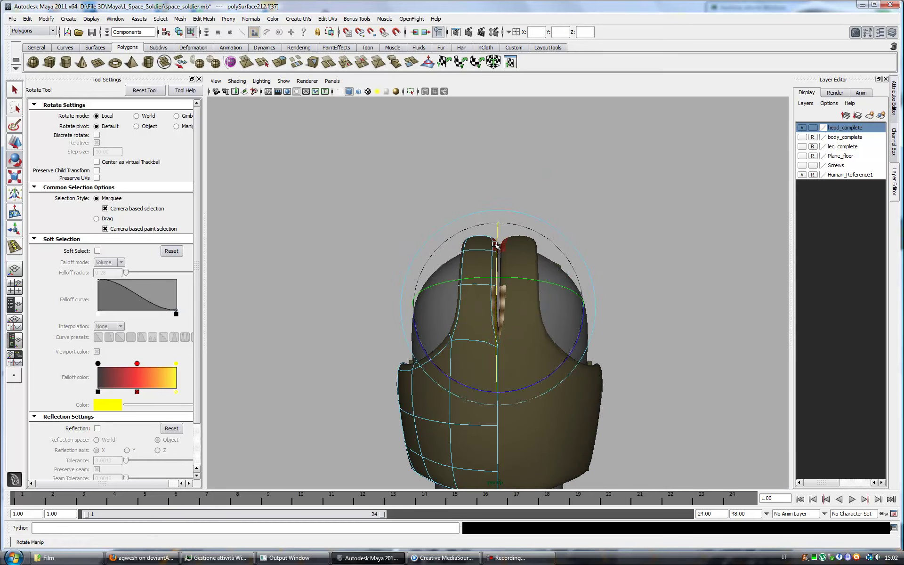
mouse_move(498, 267)
alt+mouse_down()
mouse_move(485, 256)
mouse_move(544, 317)
mouse_move(535, 313)
mouse_move(652, 268)
mouse_move(589, 268)
mouse_move(638, 265)
mouse_move(518, 292)
mouse_move(483, 331)
alt+mouse_up()
Step: Hide the Human_Reference1 layer and show the body_complete layer
key(F8)
click(802, 174)
click(802, 137)
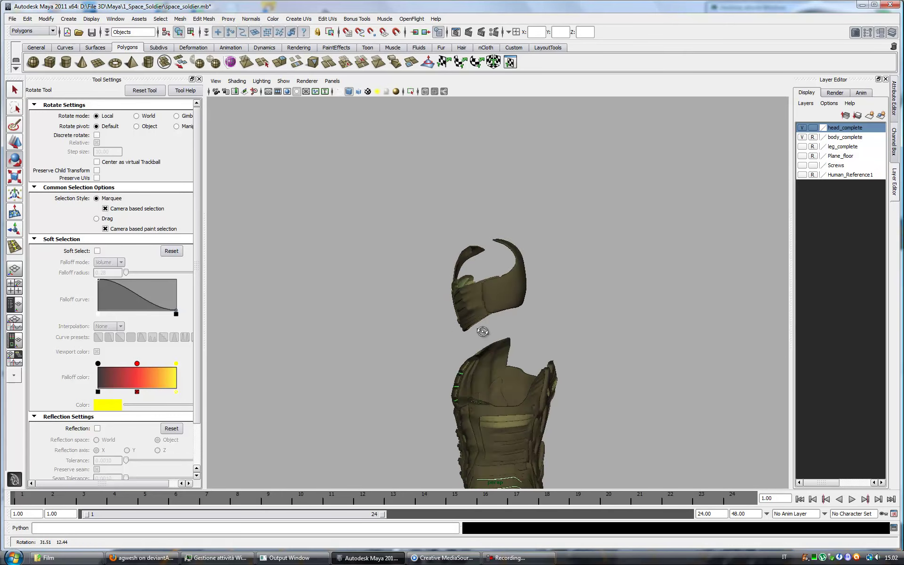